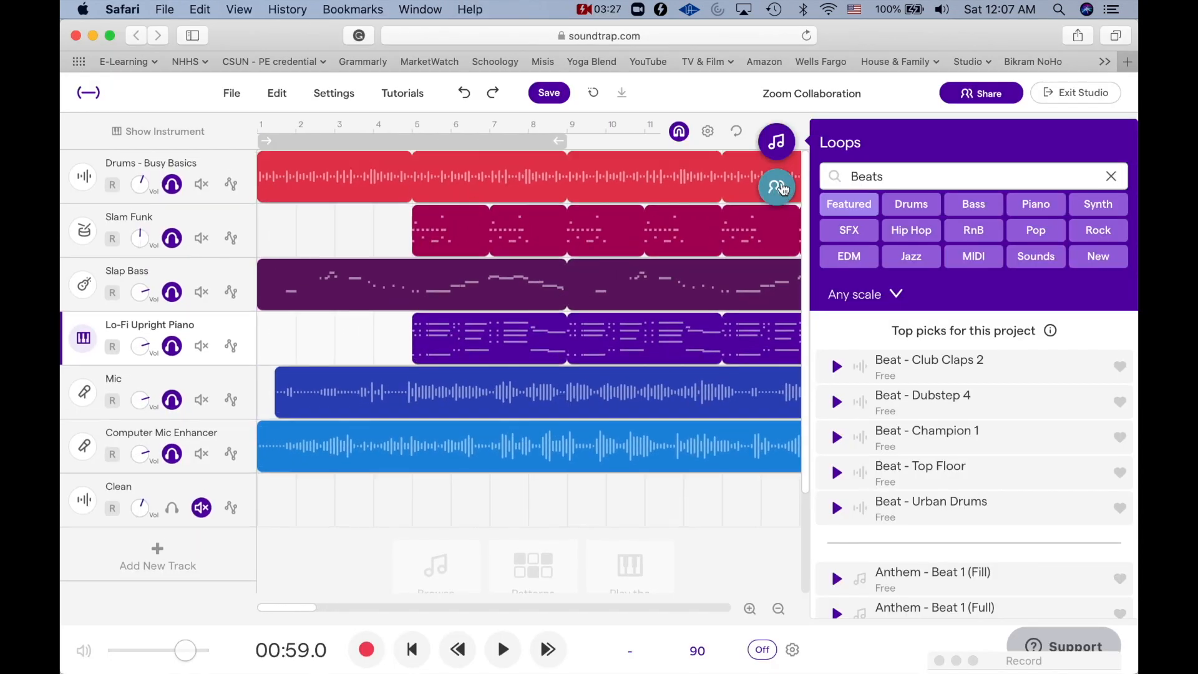
Step: Show the collaborators and their chat for the Zoom Collaboration project
left_click(777, 188)
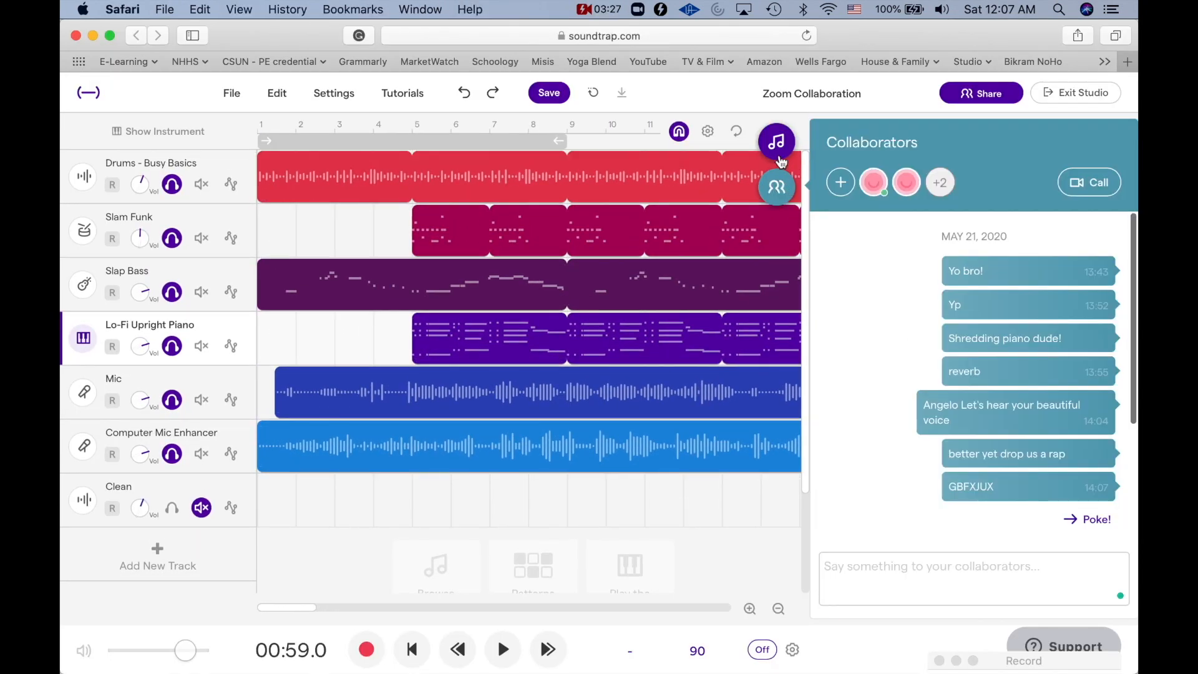
left_click(777, 187)
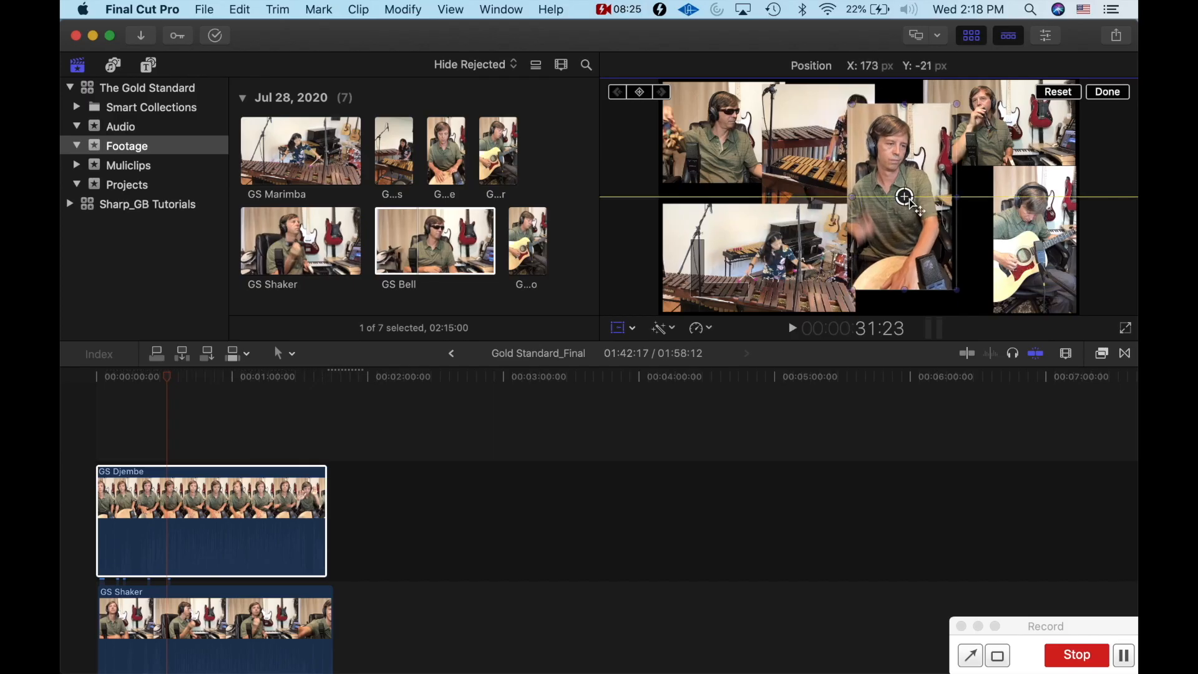
Step: Switch to Final Cut Pro and reposition the GS Djembe clip within the multi-video composite
left_click_drag(904, 193, 930, 215)
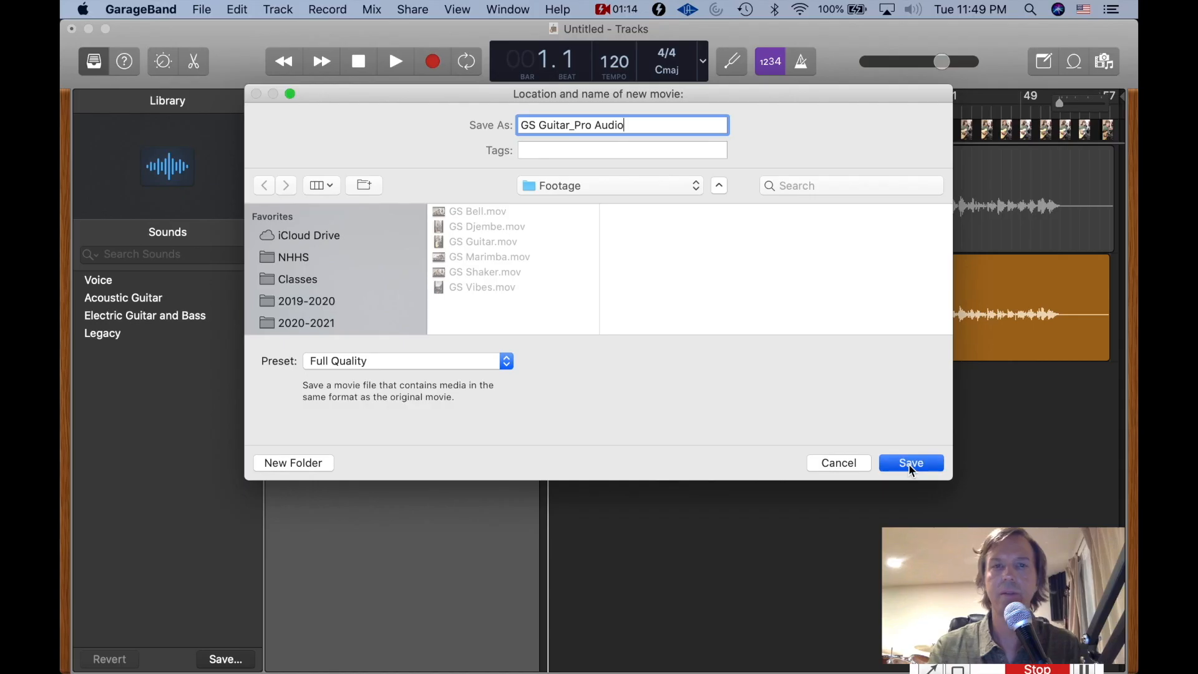
Step: Switch to GarageBand and save the movie as GS Guitar_Pro Audio in the Footage folder with the Full Quality preset
left_click(909, 461)
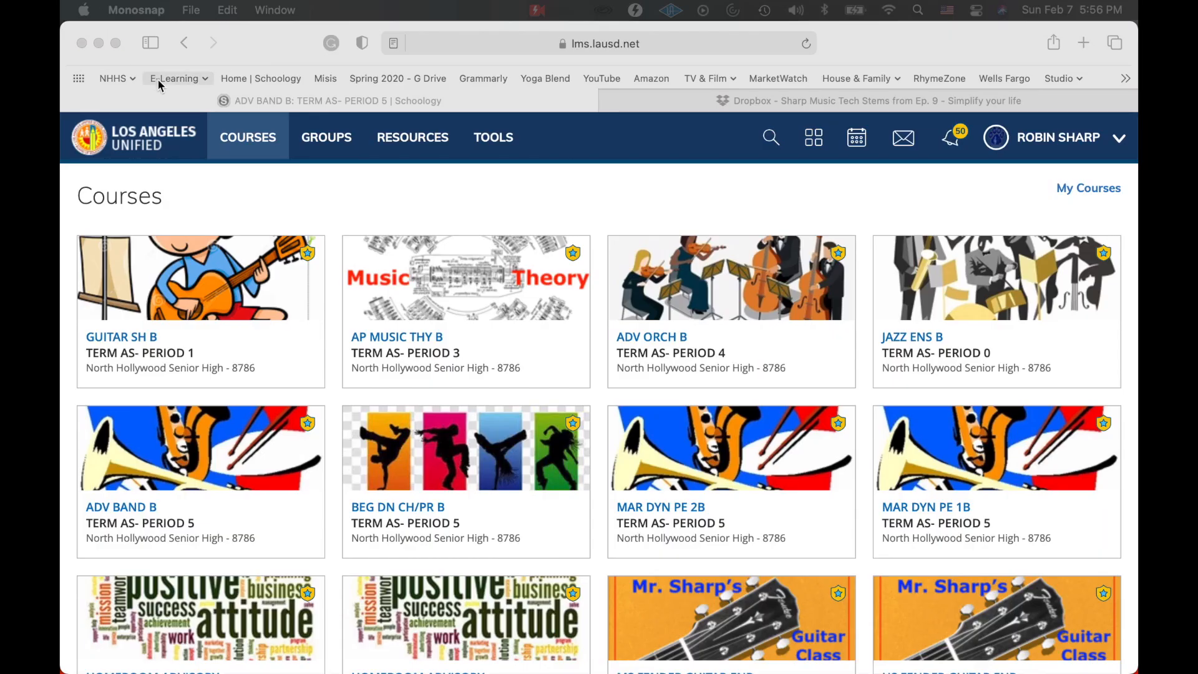
Step: Switch to Schoology in Safari and open Intermediate Soundtrap Accessible Lessons within the ADV BAND B course's Music Tech / Multimedia Lessons folder
left_click(237, 487)
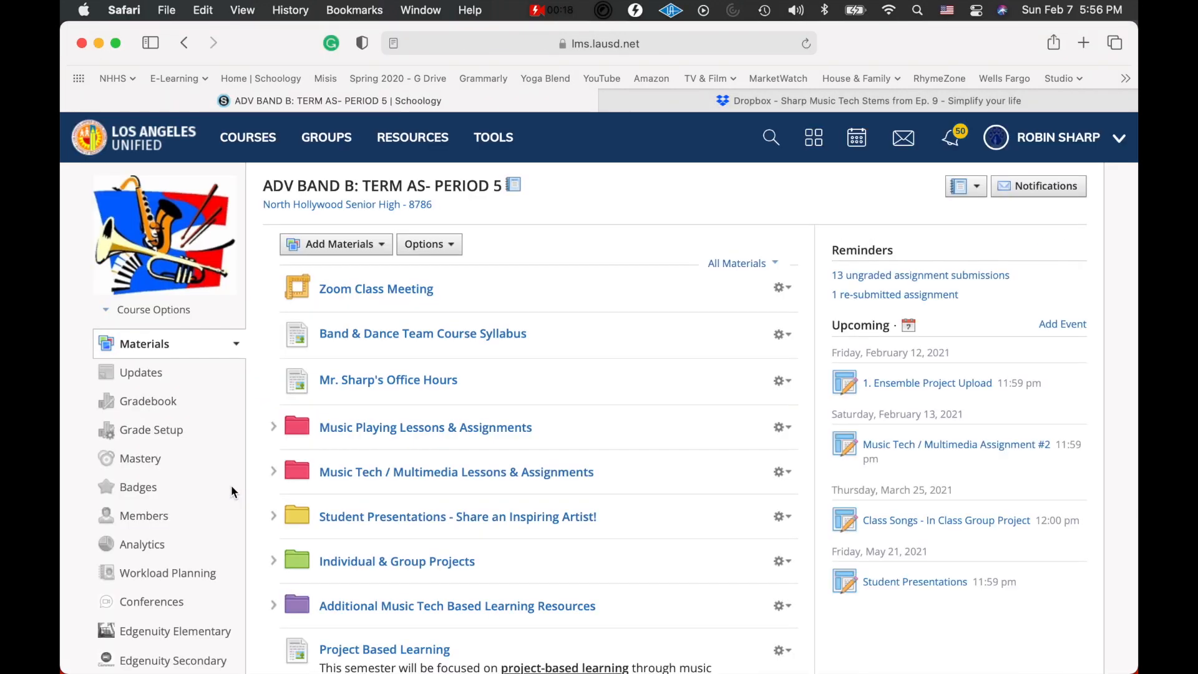
left_click(373, 479)
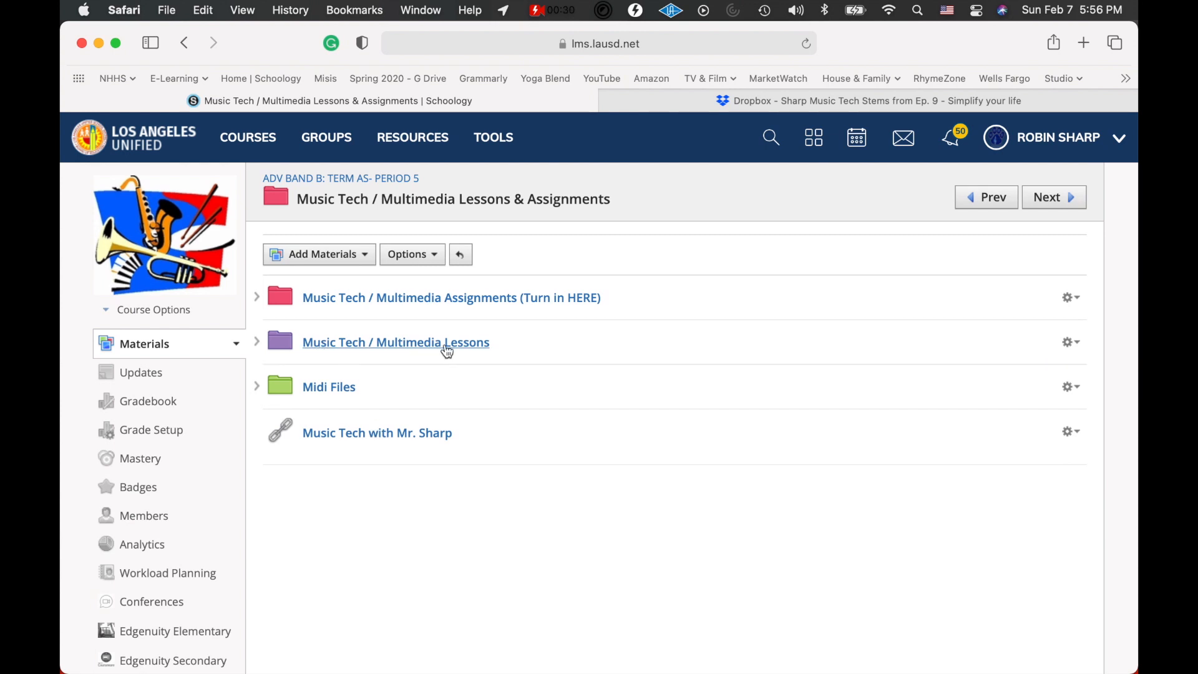
left_click(340, 347)
scroll(339, 349, "down", 5)
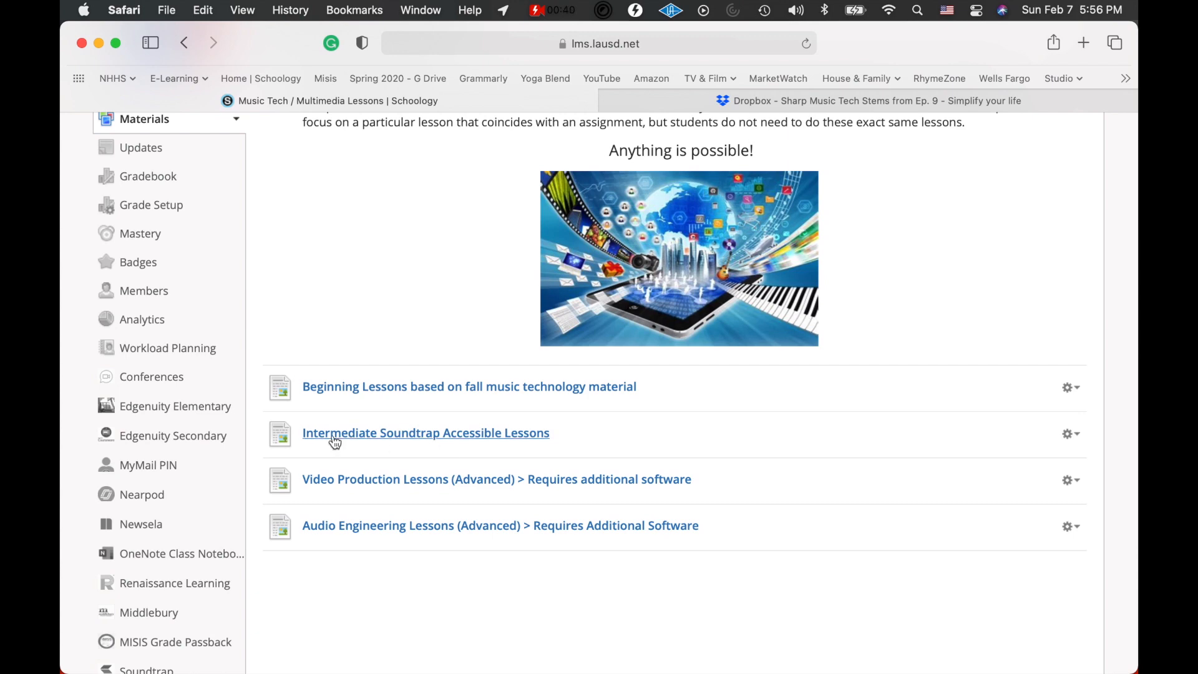
left_click(326, 440)
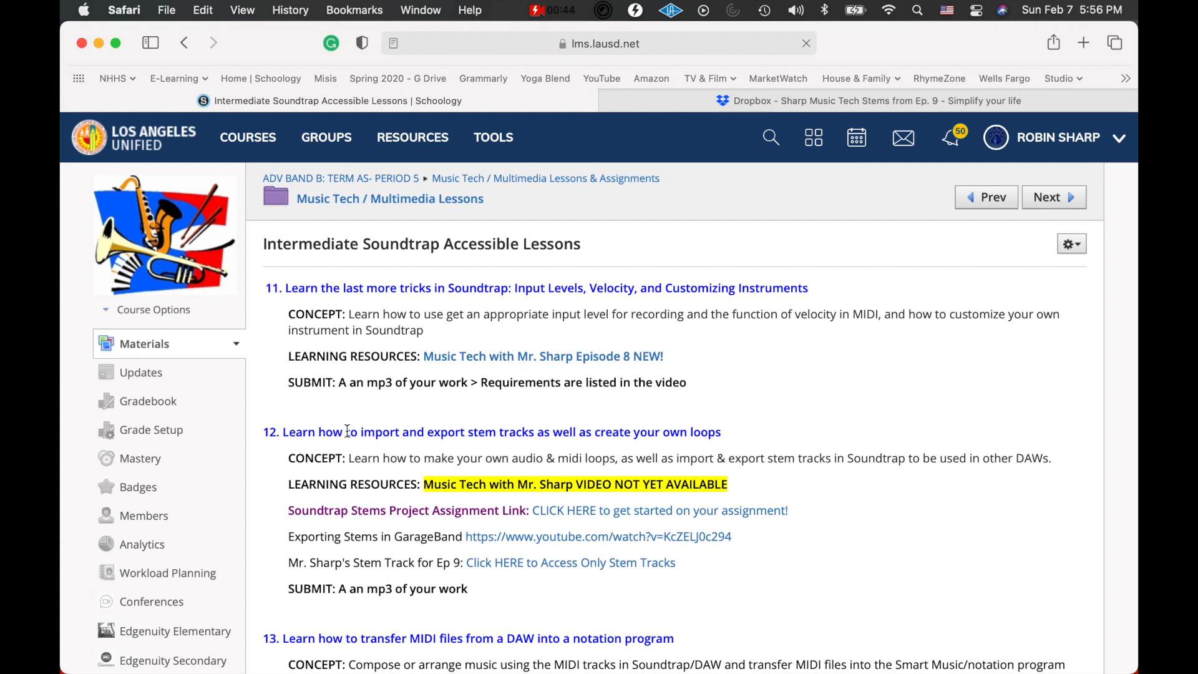
Step: Highlight lesson 12's title and its Ep 9 stem track line, and open the link to the stem tracks
left_click_drag(262, 432, 730, 437)
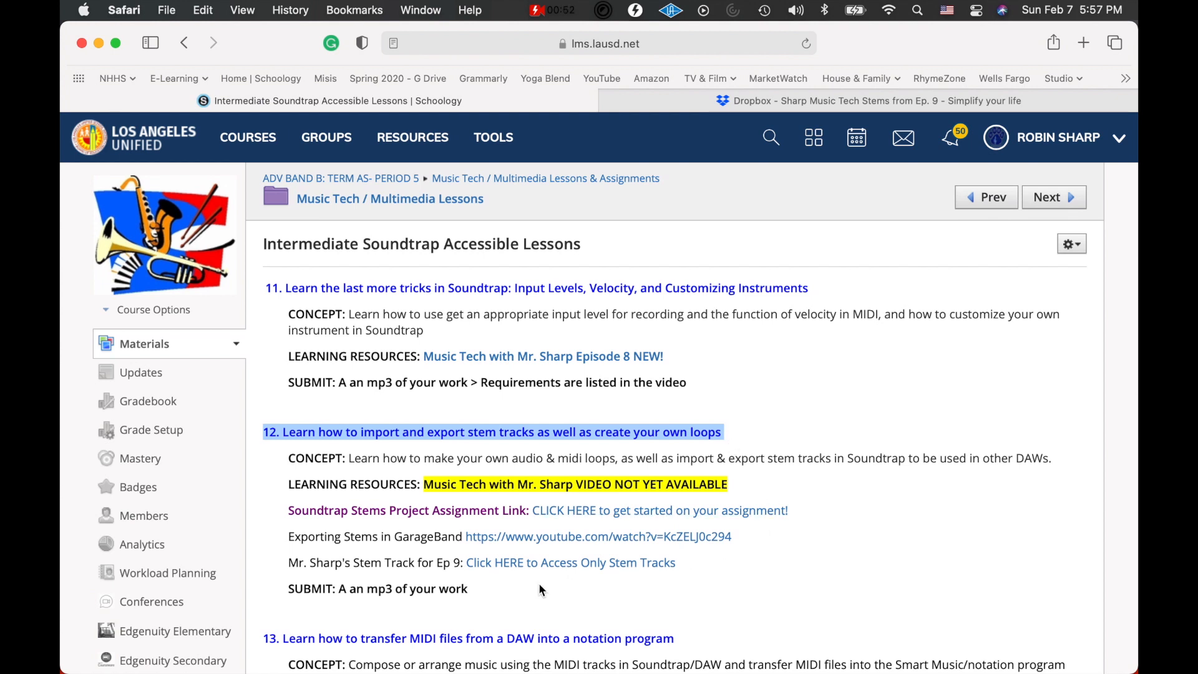
left_click_drag(288, 563, 683, 561)
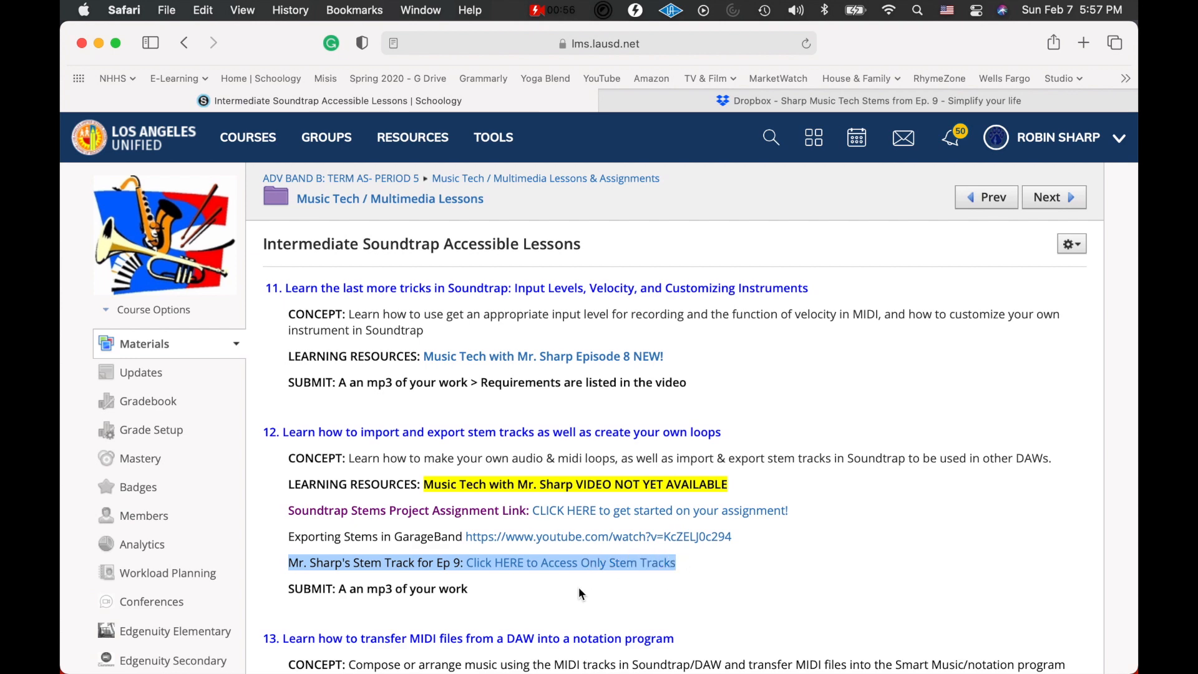
left_click(534, 578)
scroll(533, 563, "up", 3)
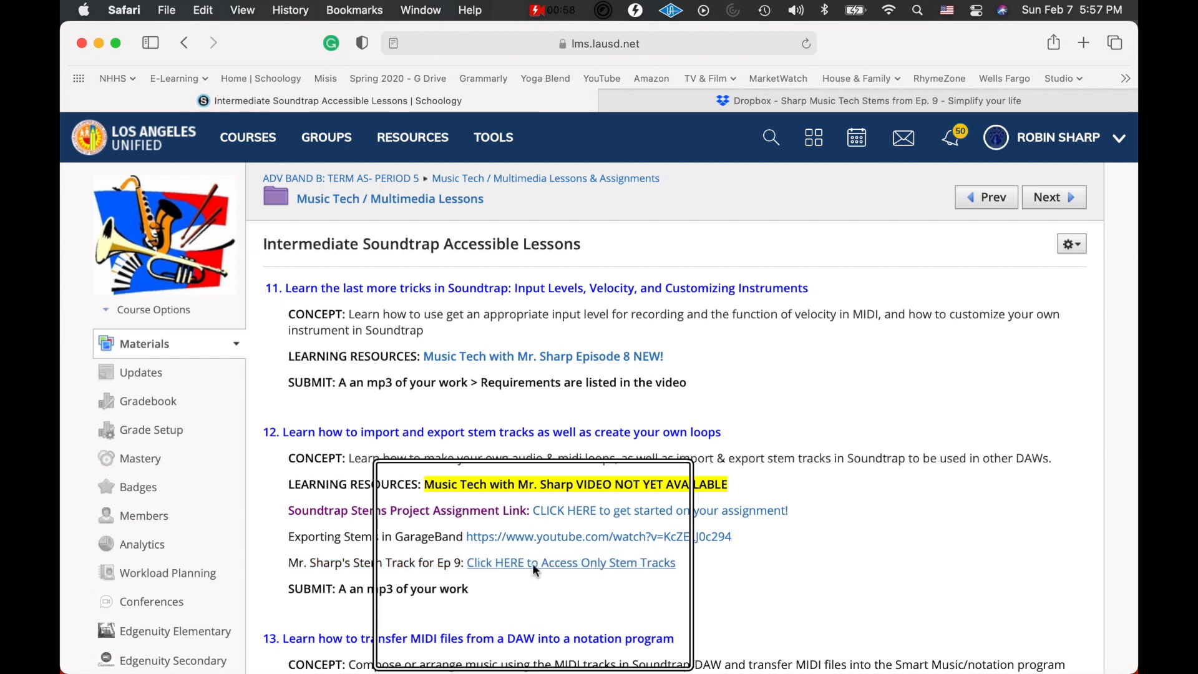
left_click(533, 562)
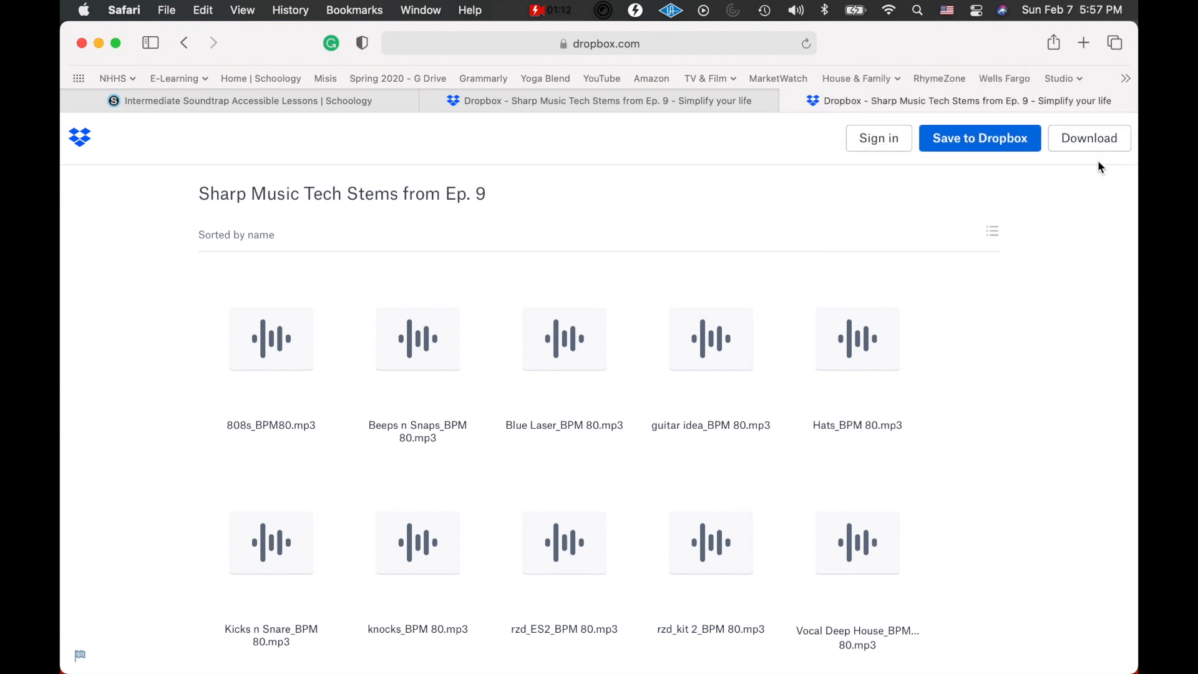
Step: Back on the lessons page, examine lesson 12's Soundtrap Stems Project Assignment Link and its Ep 9 stem track line
left_click_drag(288, 510, 797, 515)
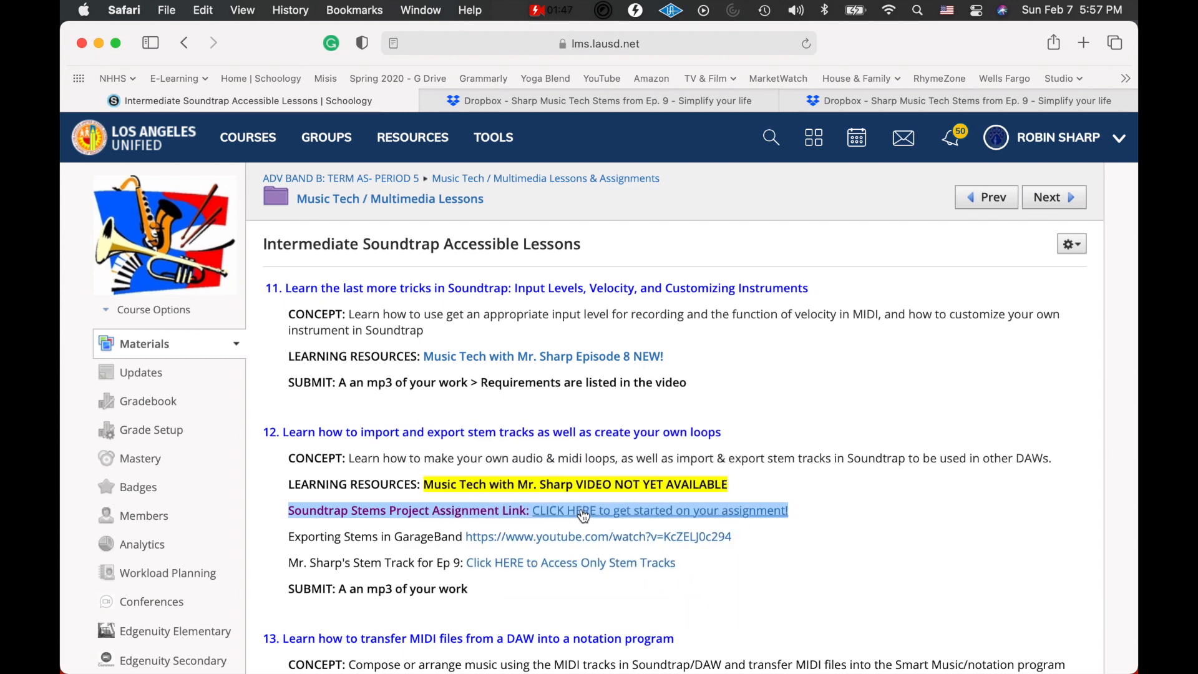
left_click(415, 537)
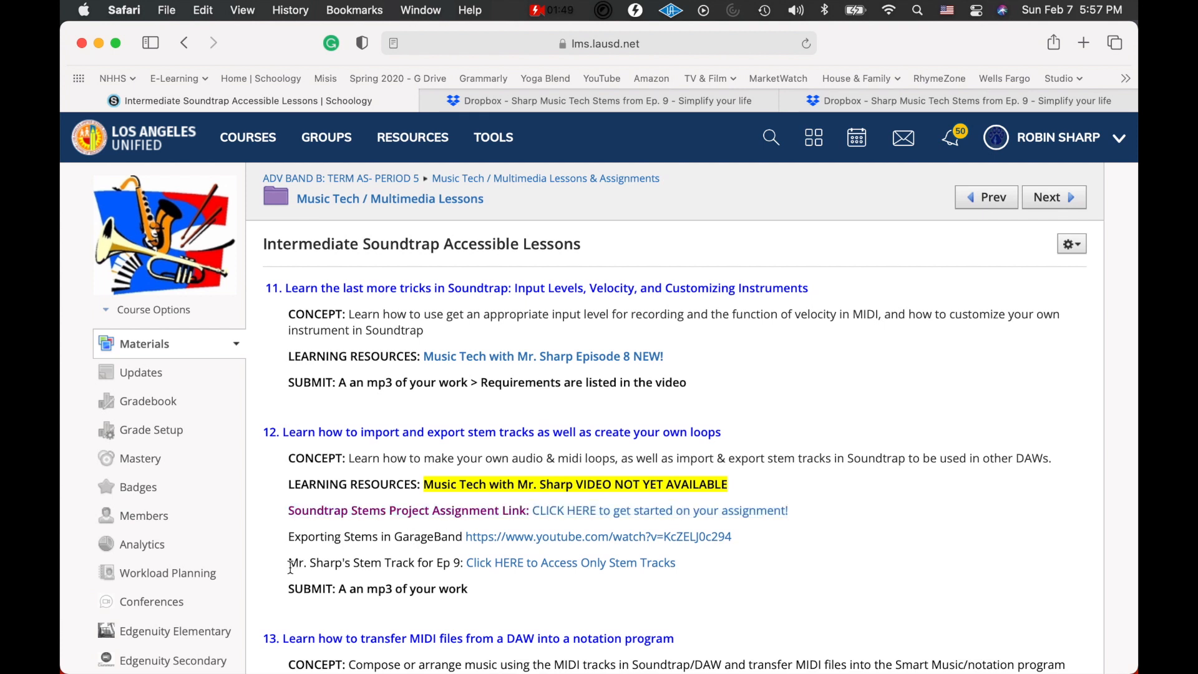
left_click_drag(290, 567, 689, 563)
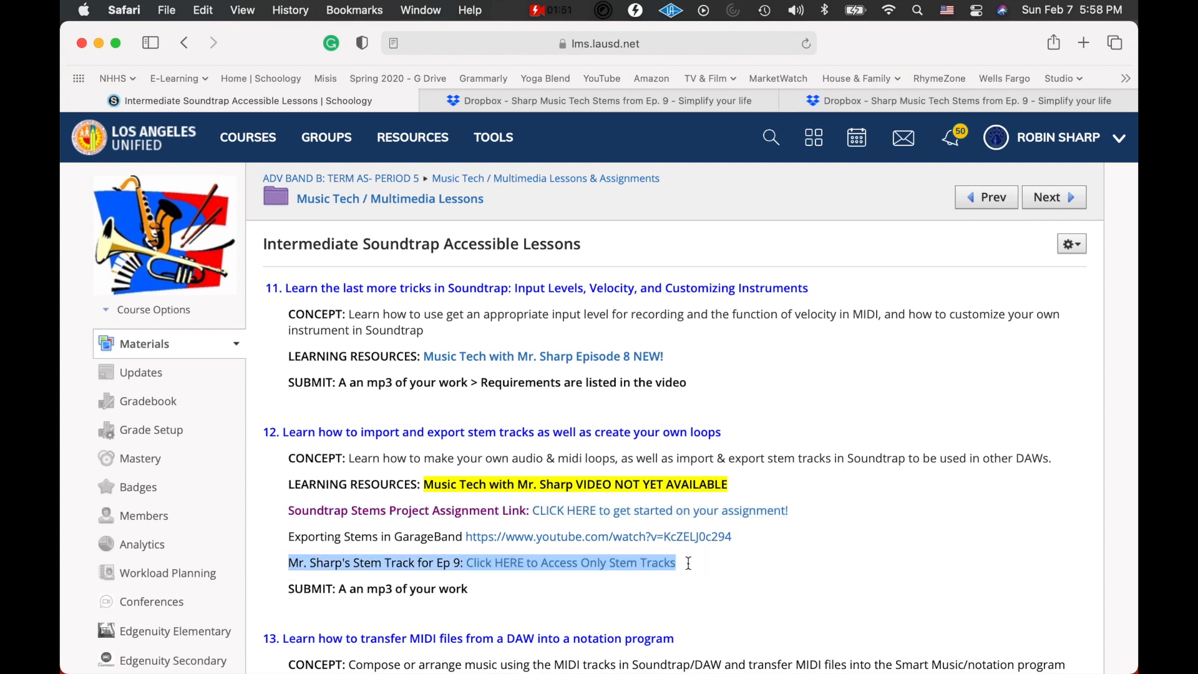
left_click(688, 563)
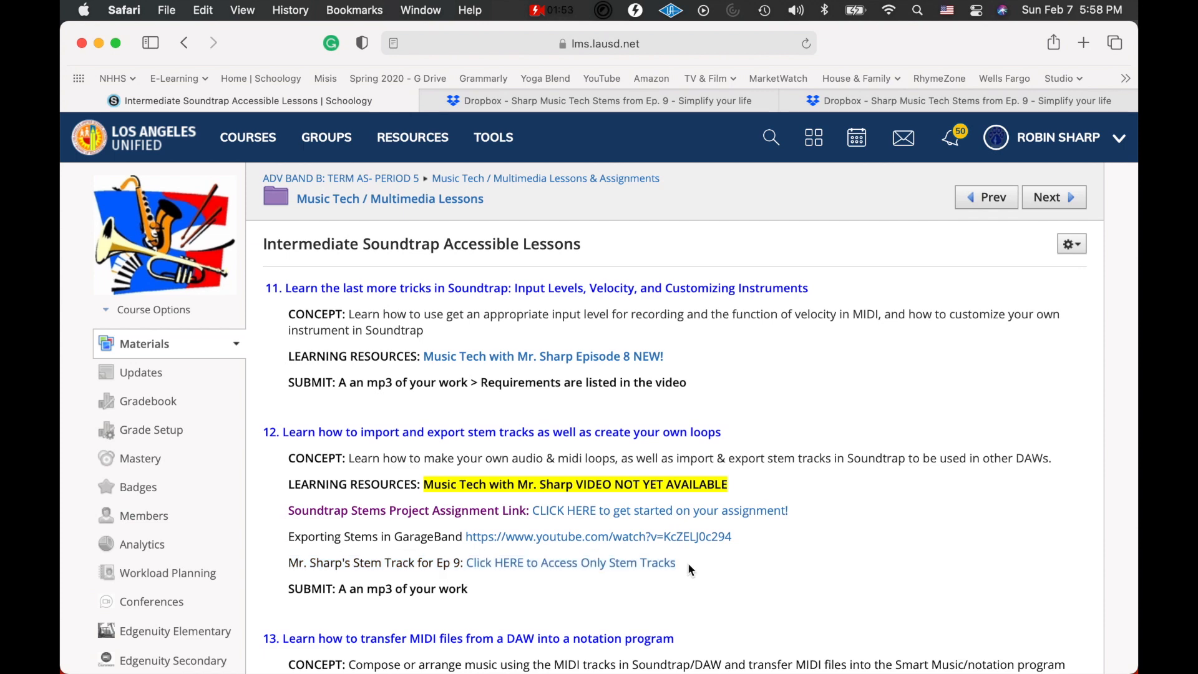
Step: Launch Soundtrap from the course page, enter the studio and create a new music project
scroll(169, 585, "down", 10)
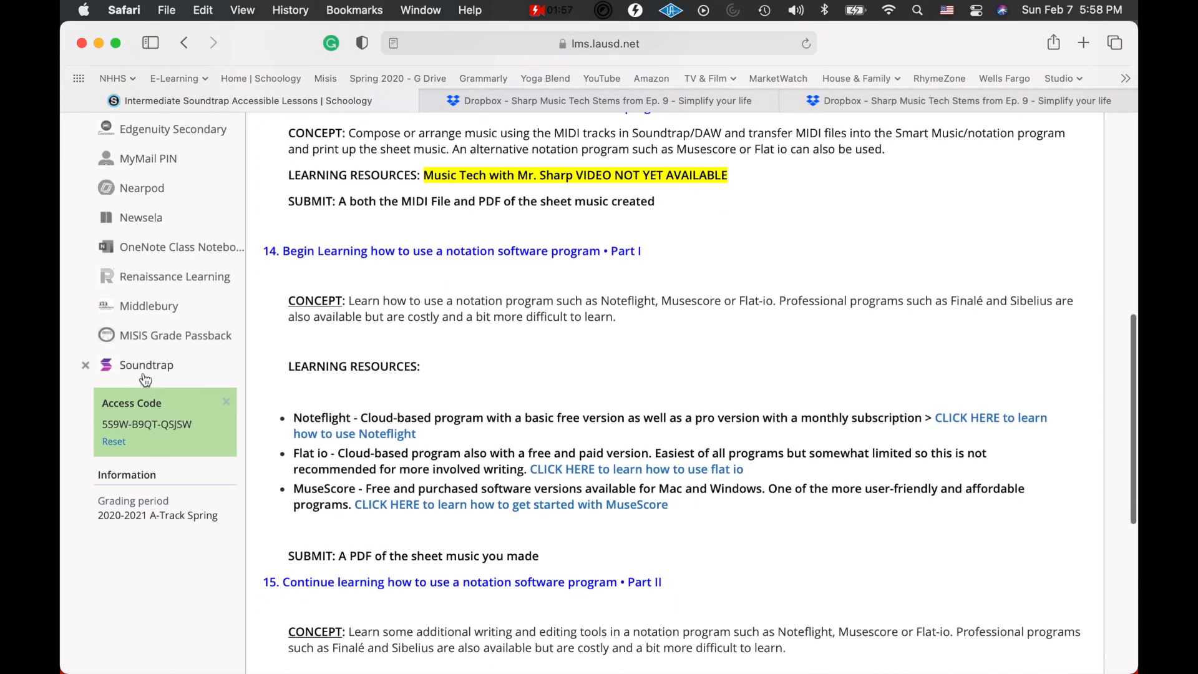
left_click(144, 373)
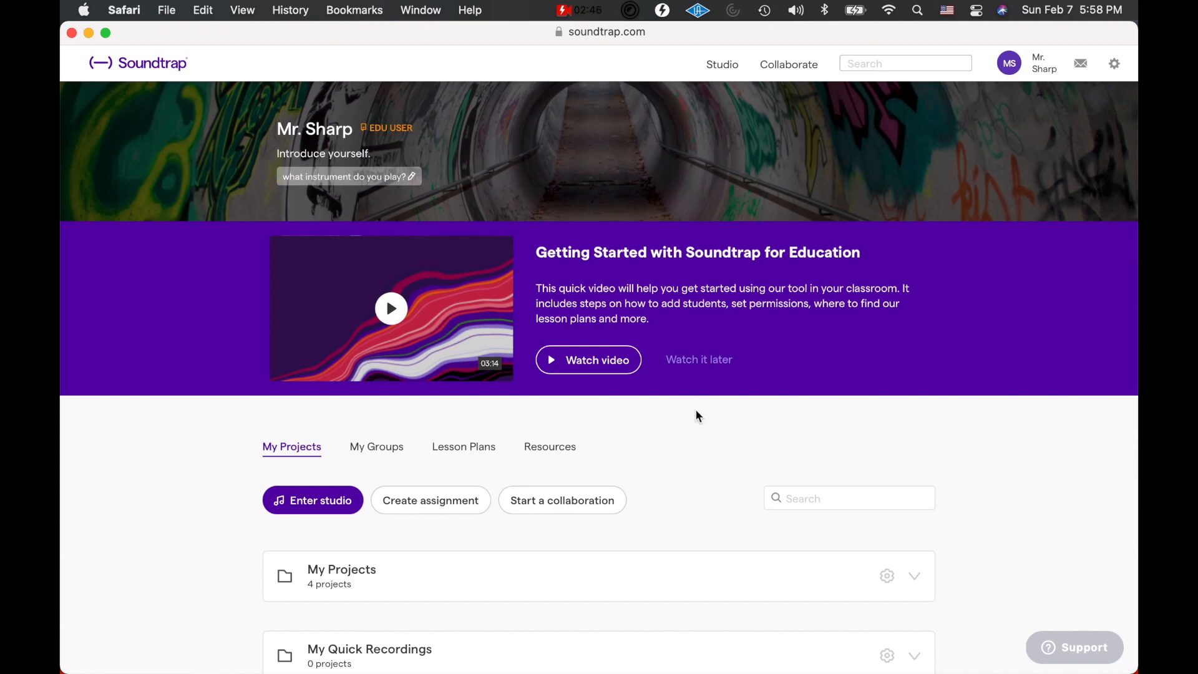
left_click(325, 508)
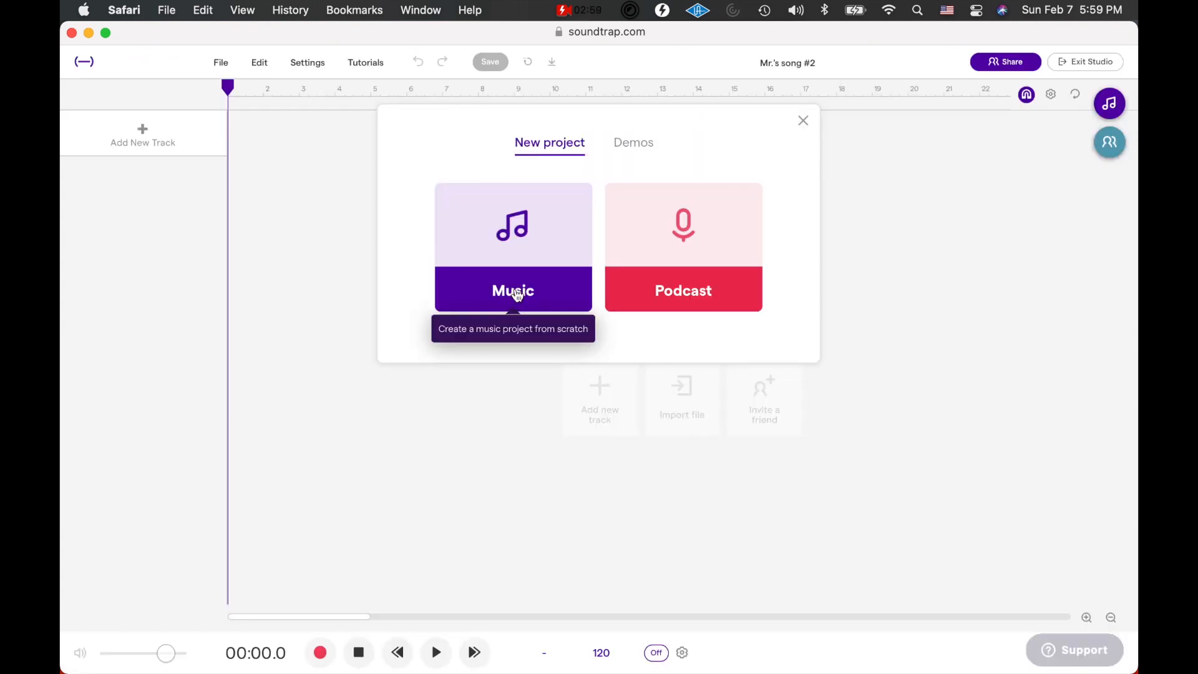
left_click(516, 298)
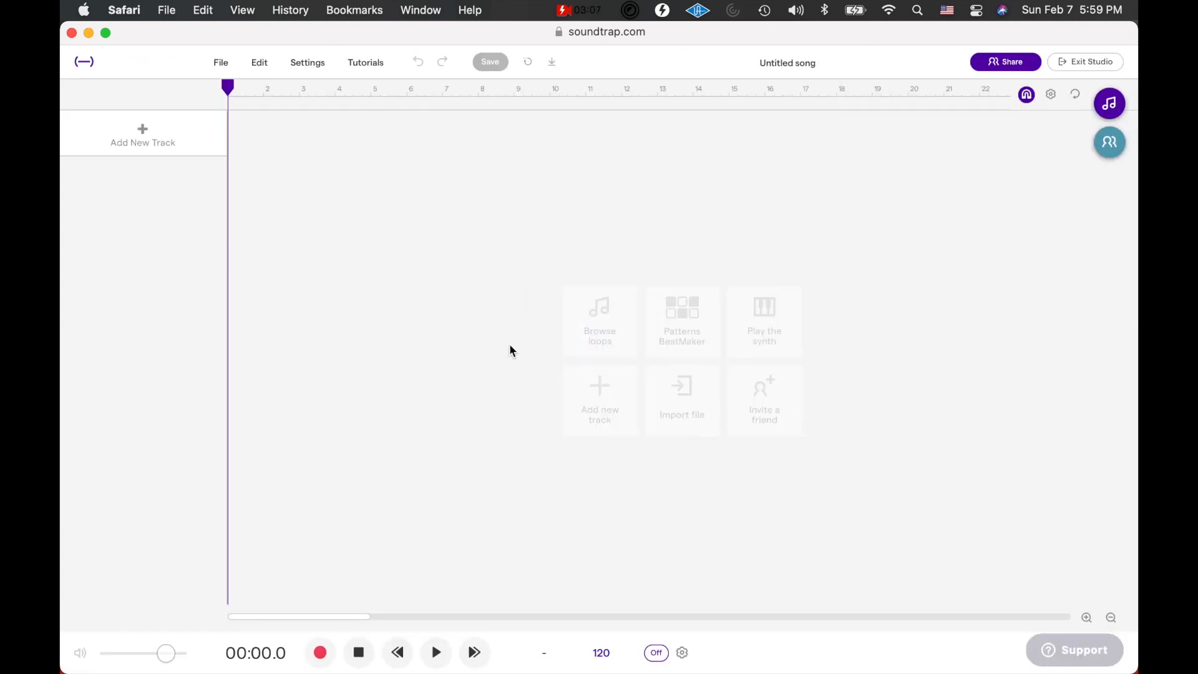
Step: Try to set the empty project's tempo to 80 BPM
left_click(603, 653)
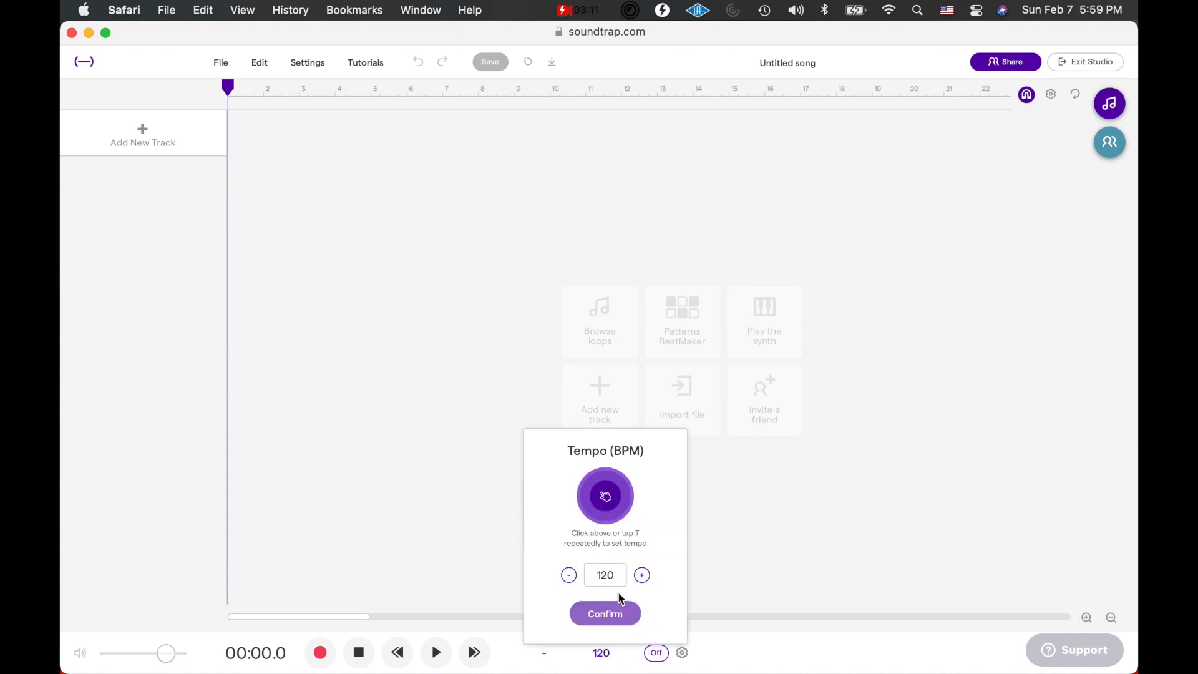
left_click_drag(612, 572, 589, 572)
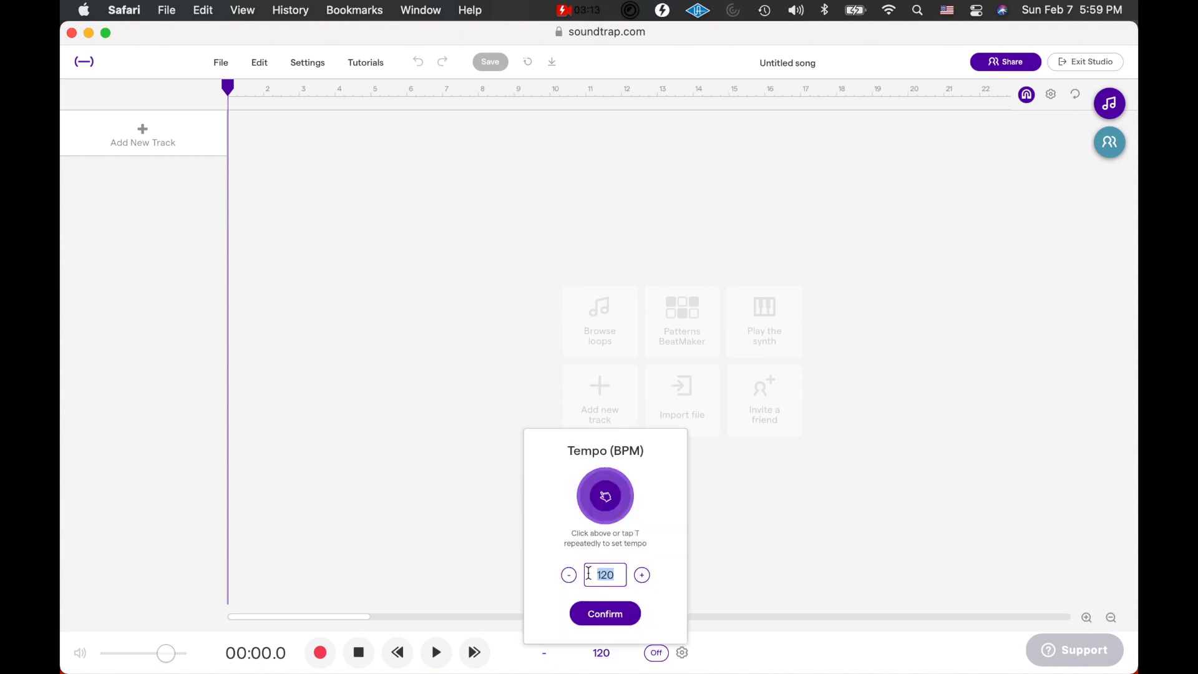
type("80")
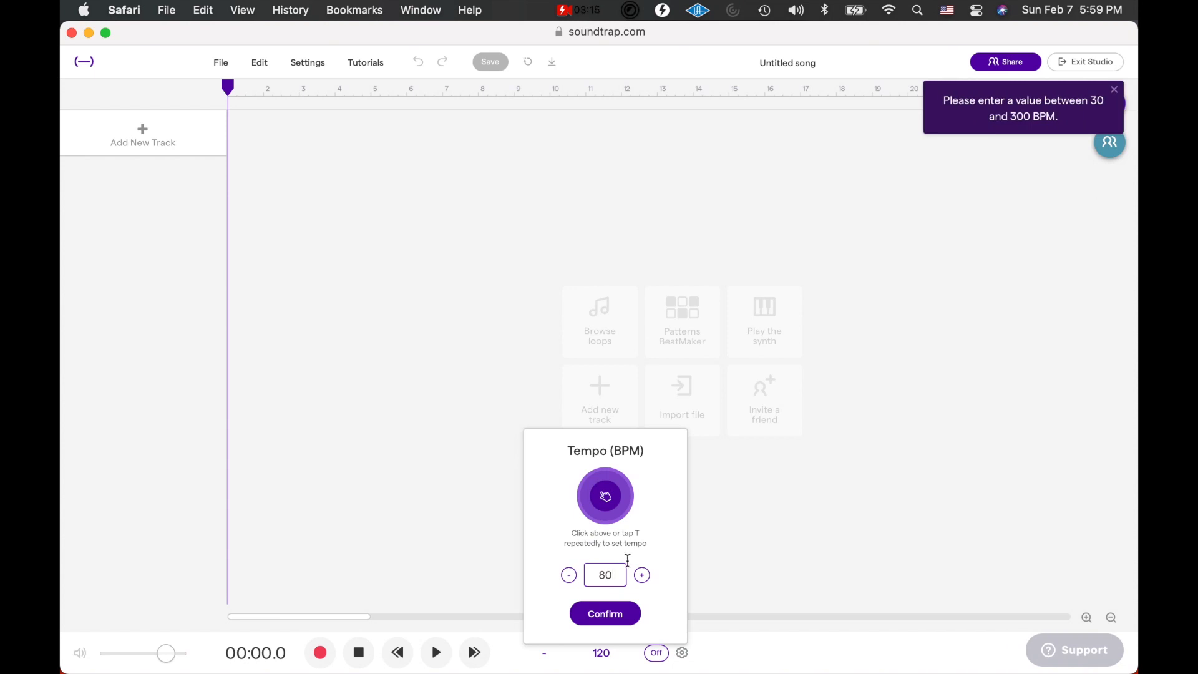
left_click(732, 544)
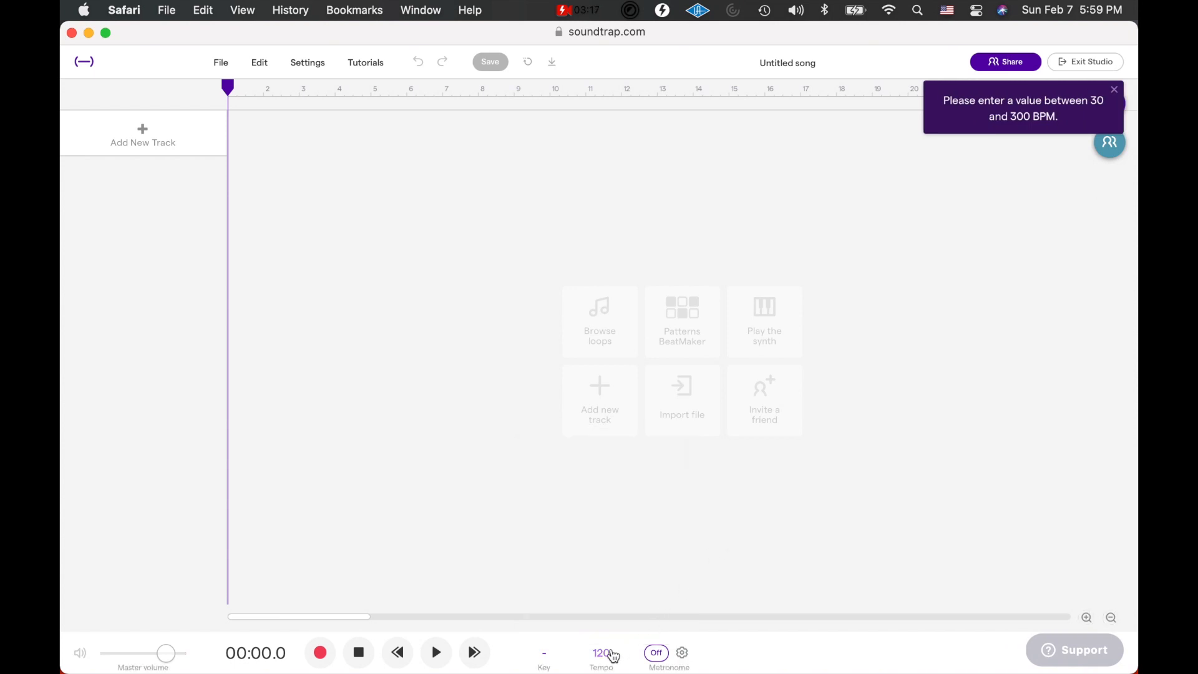
left_click(614, 657)
left_click(737, 549)
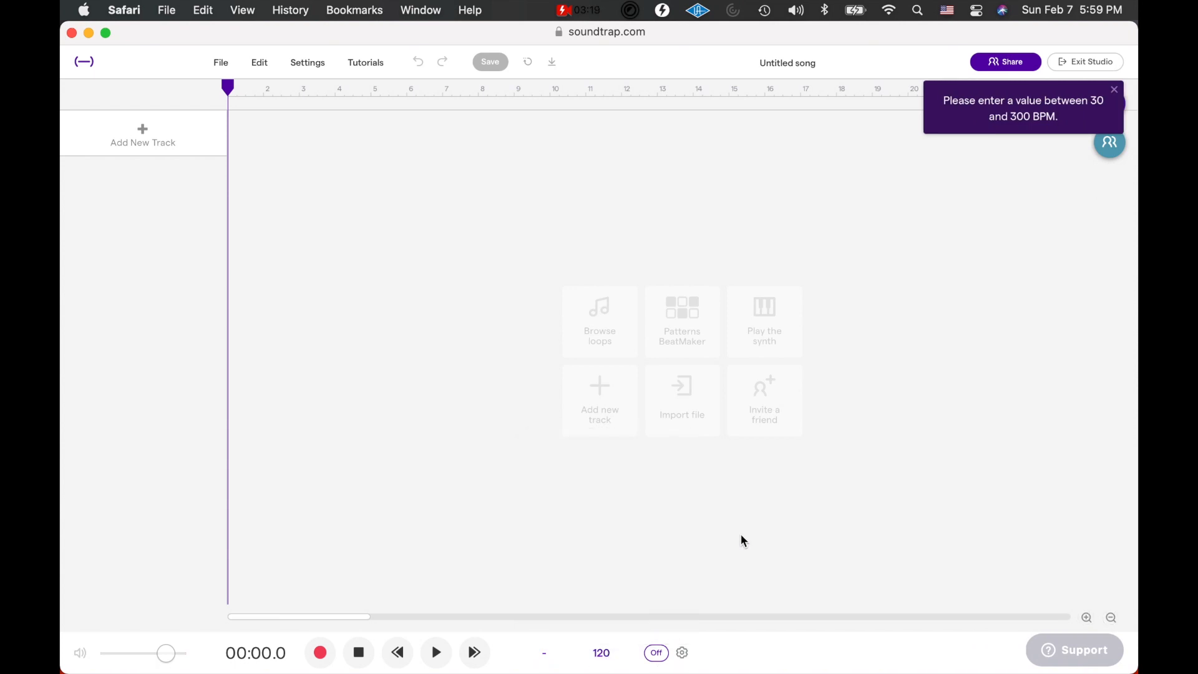
Step: Import all the mp3 stems, from 808s_BPM80 through Vocal Deep House, from the Bounce_mp3 stems folder
left_click(682, 424)
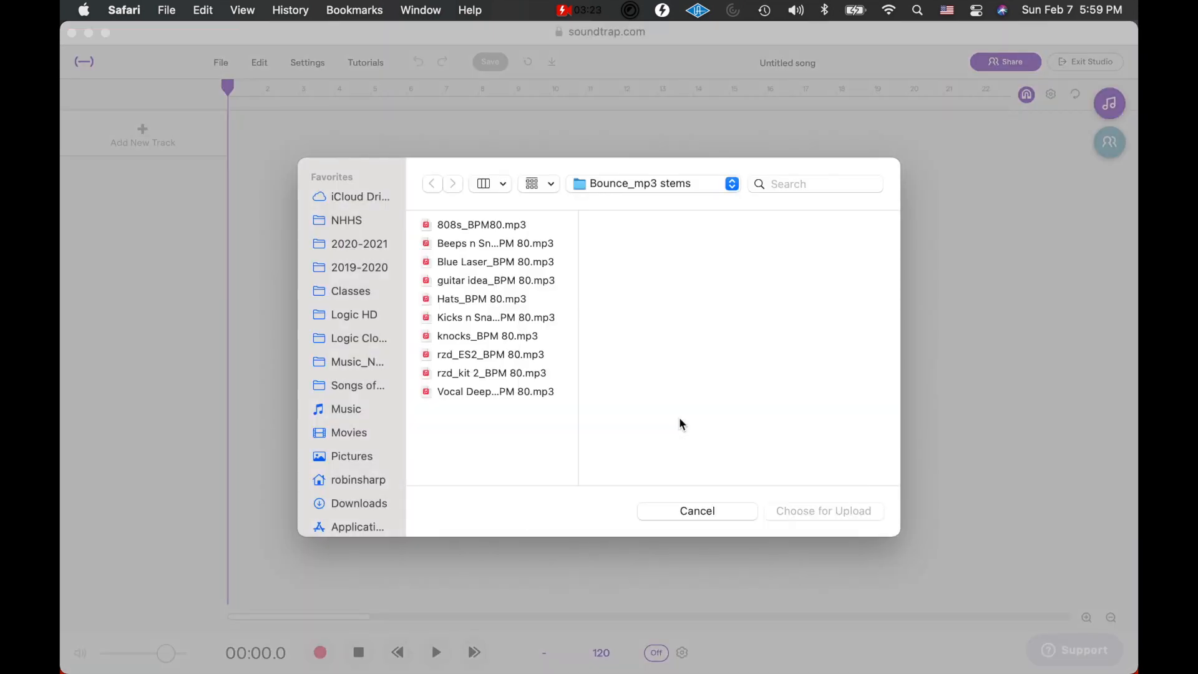
left_click(476, 227)
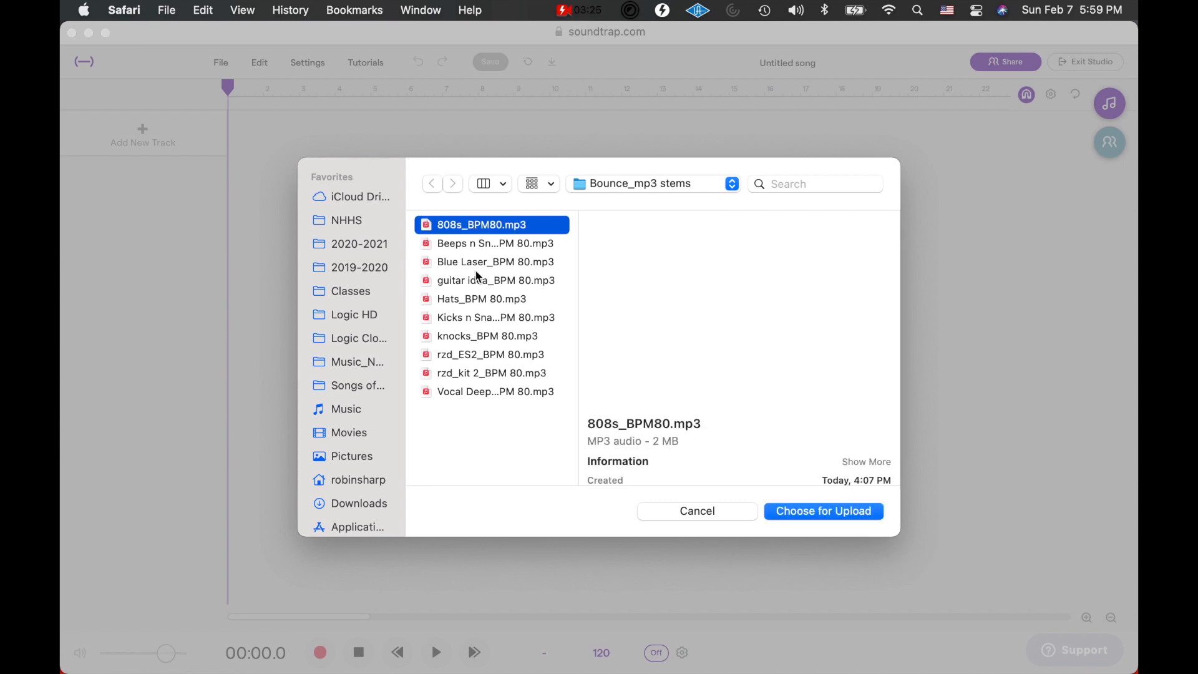
left_click(479, 393, "shift")
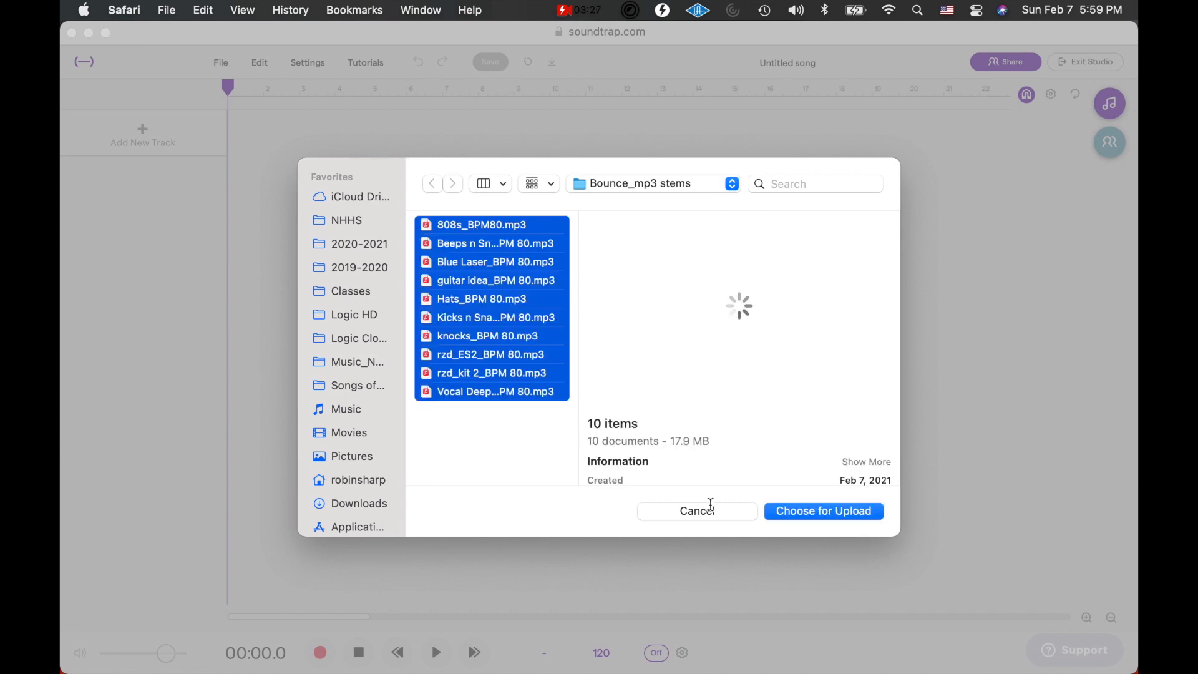
left_click(825, 512)
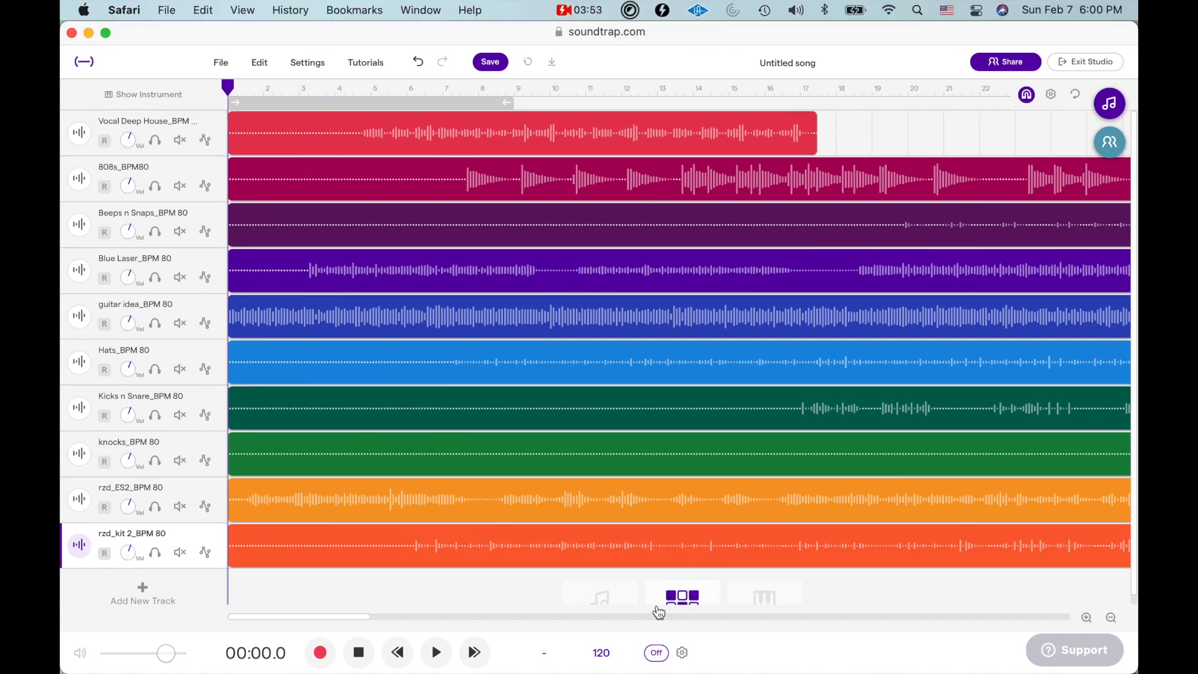
Step: Set the project tempo to 80 BPM without adjusting the imported audio to the new tempo
left_click(602, 652)
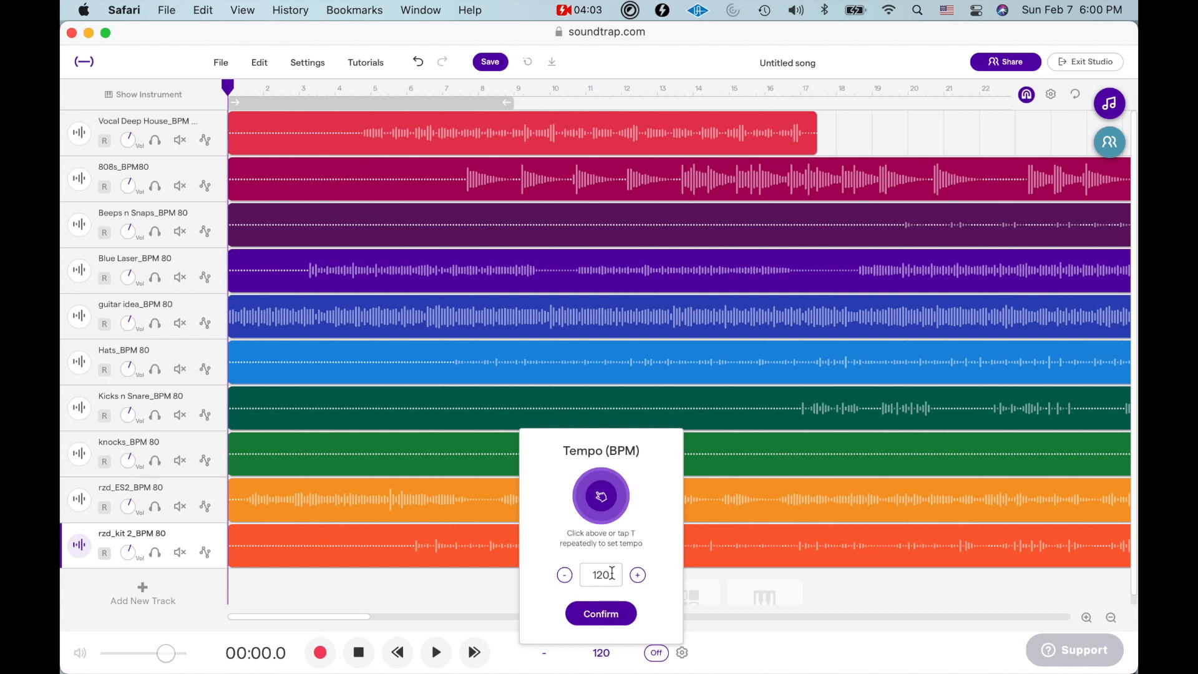
left_click_drag(612, 575, 591, 573)
type("80")
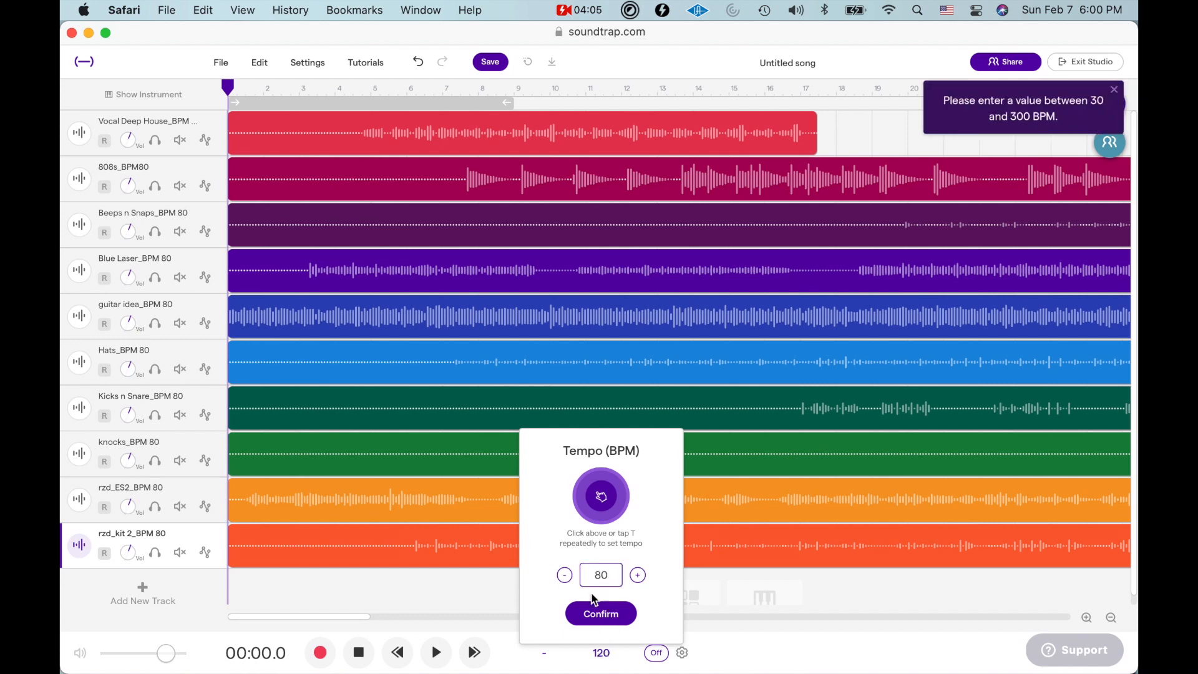
left_click(600, 615)
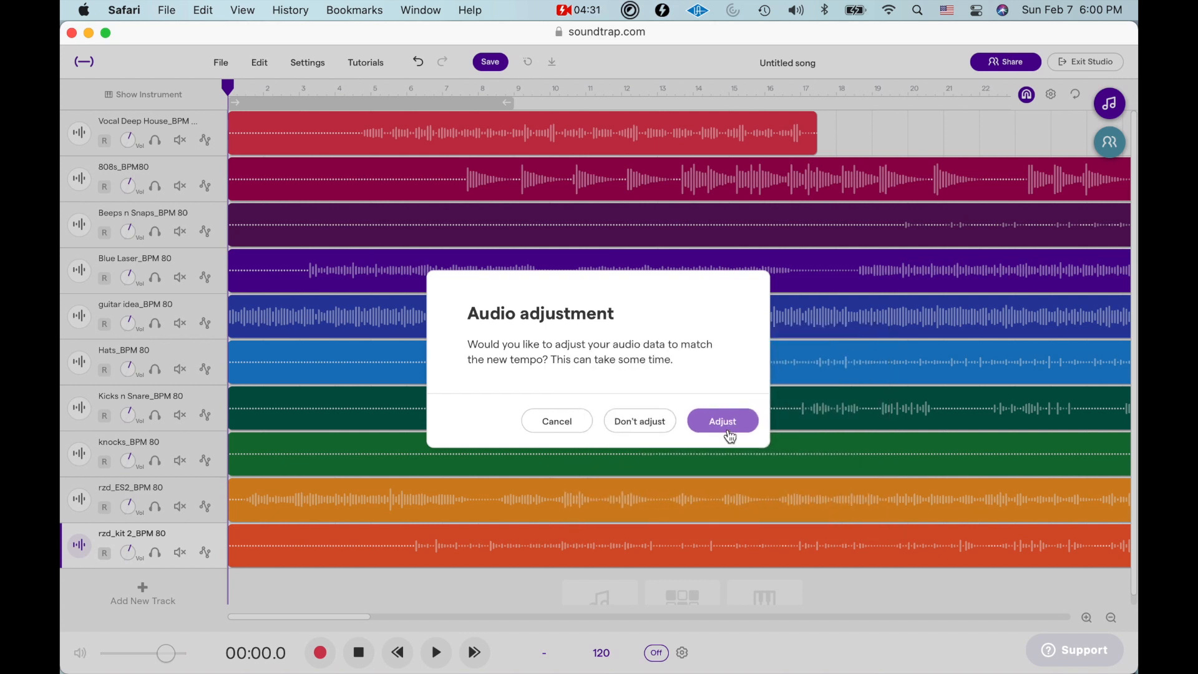
left_click(649, 418)
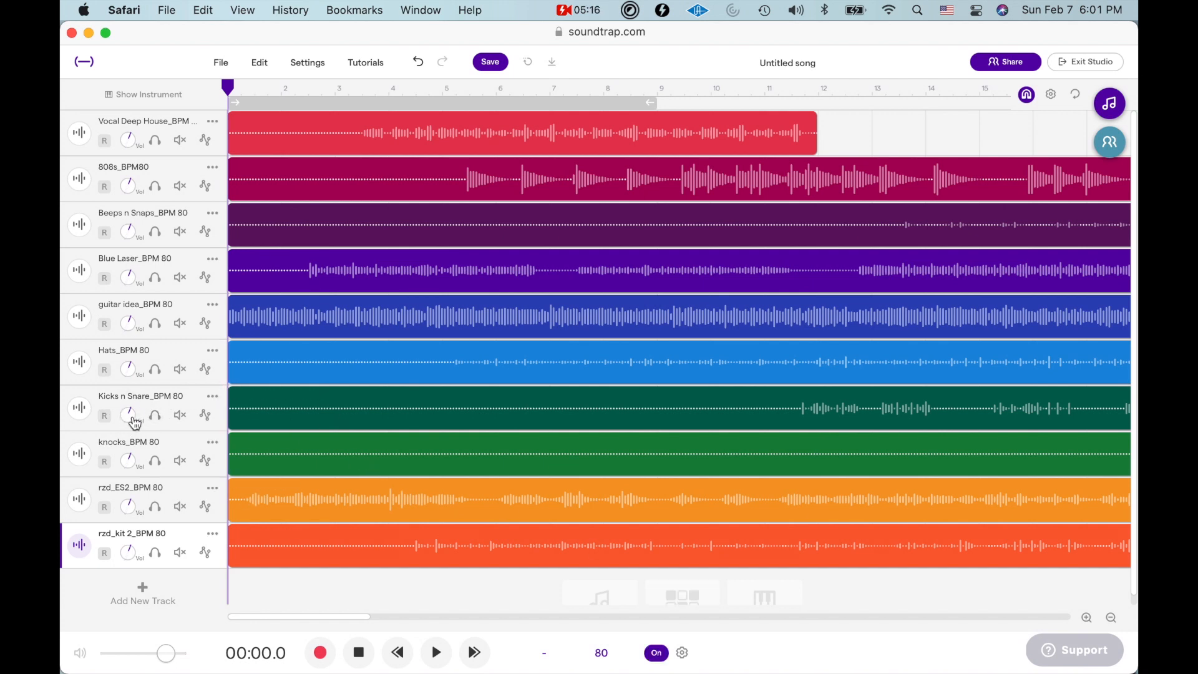
Step: Solo the Kicks n Snare_BPM 80 track and play it with the metronome from about 32 seconds
left_click(155, 416)
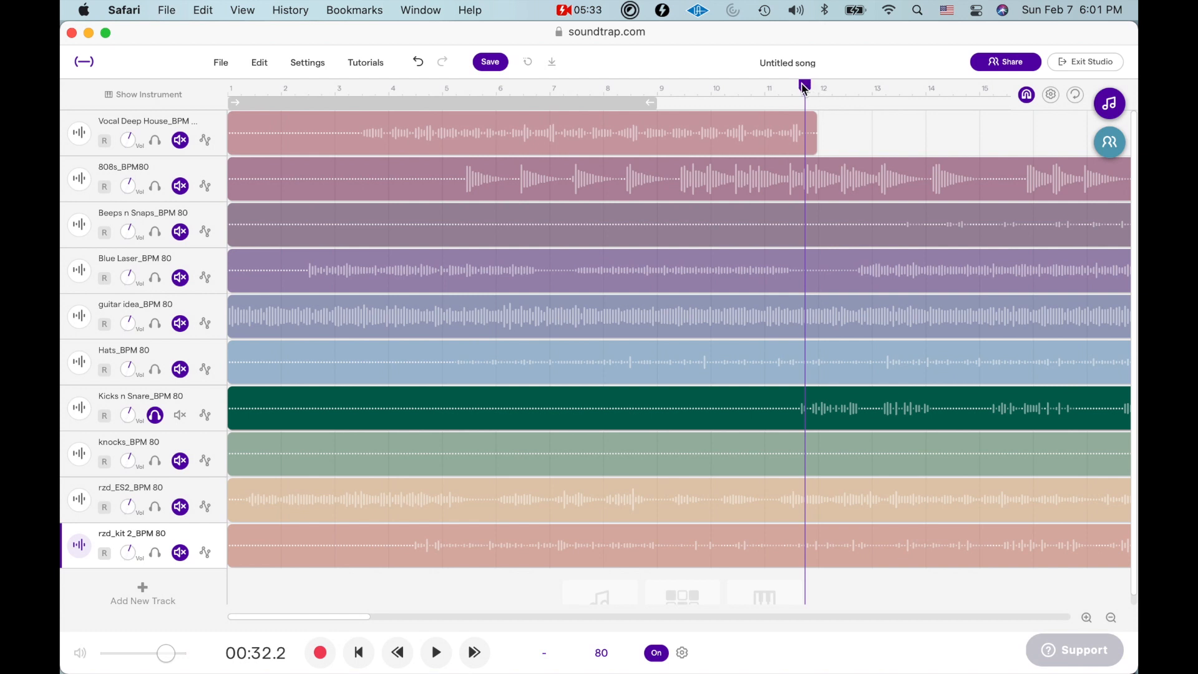
key("space")
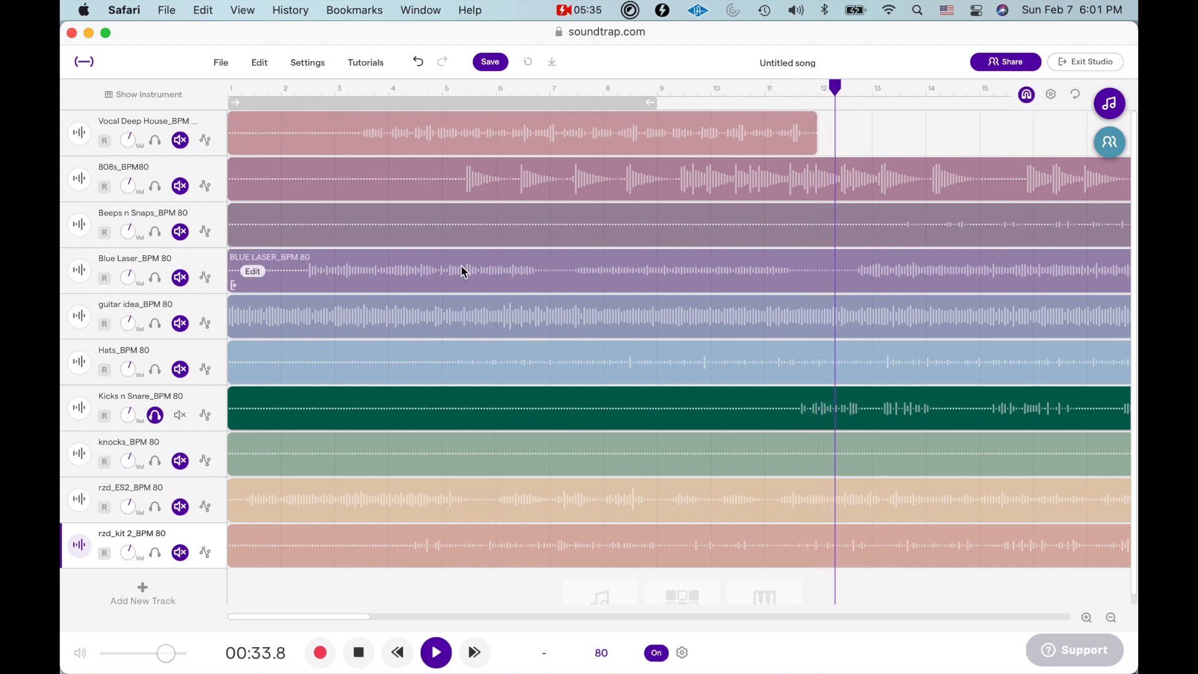
Step: Raise the metronome's click volume while the Kicks n Snare_BPM 80 track plays, and stop playback
left_click(657, 653)
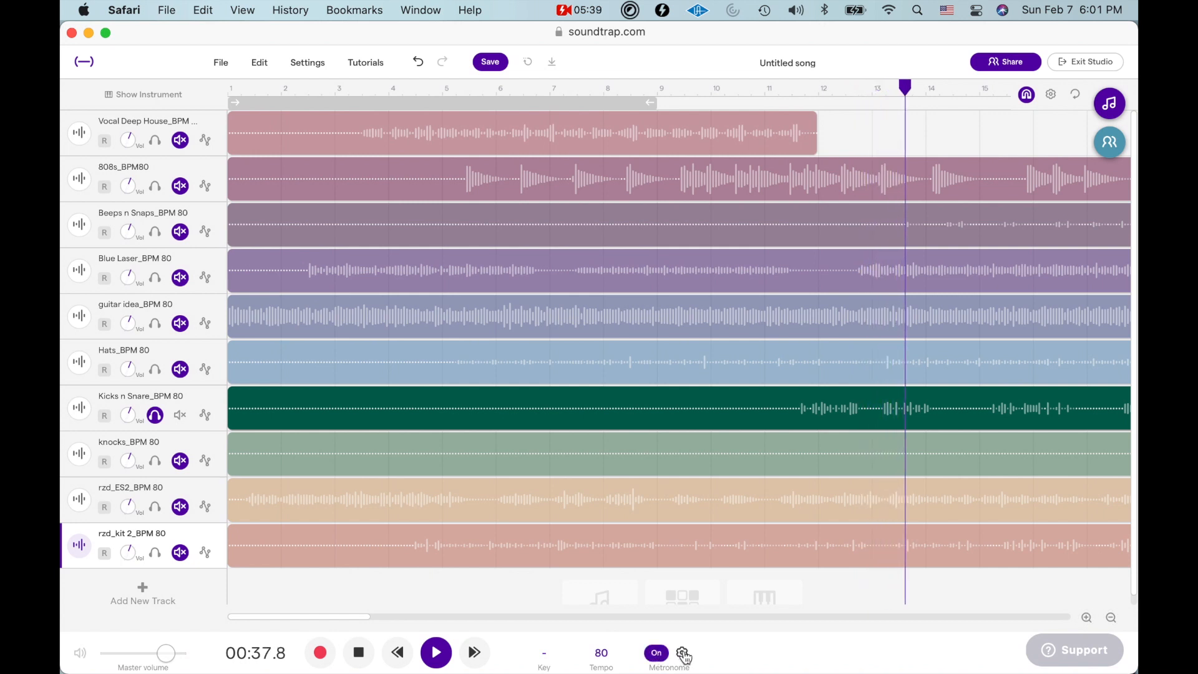
left_click(684, 653)
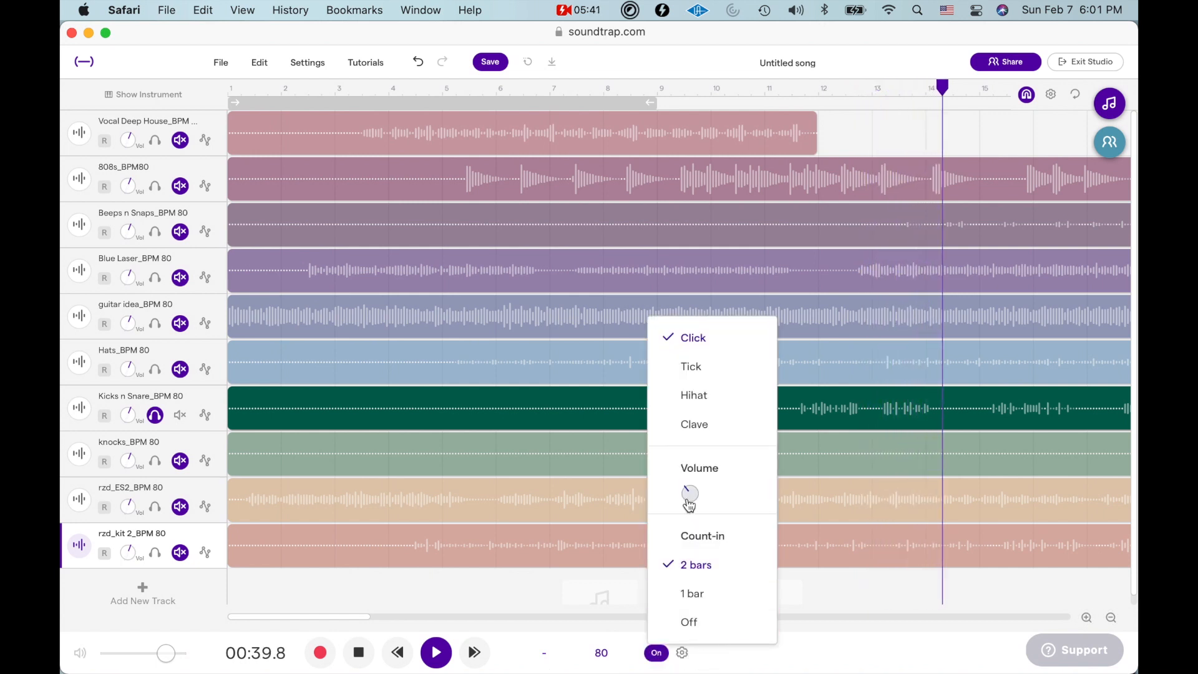
left_click_drag(688, 505, 690, 489)
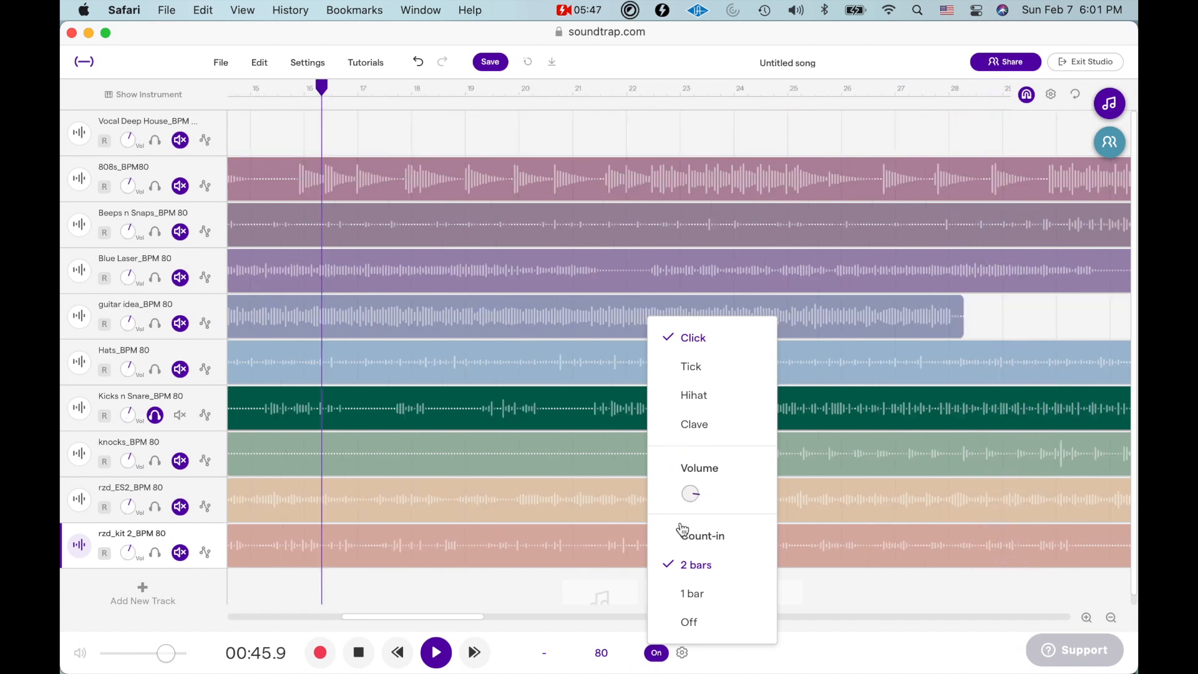
key("space")
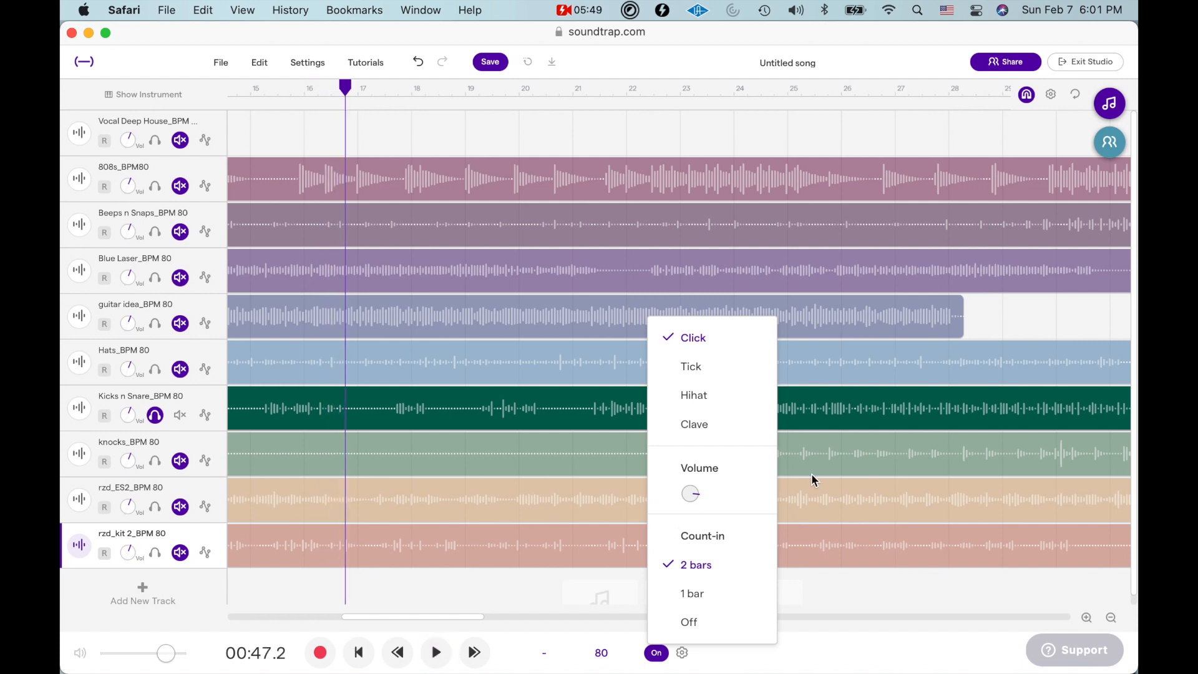
left_click(812, 620)
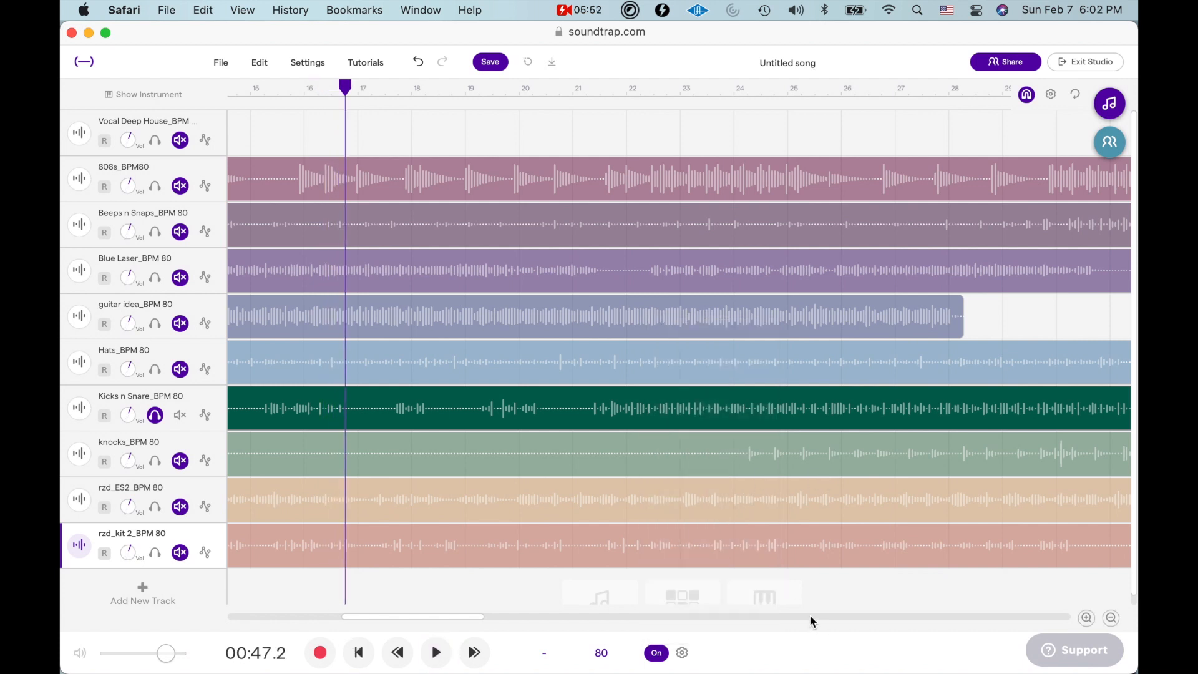
Step: Switch off the metronome, unsolo the Kicks n Snare_BPM 80 track and return the playhead to the song's start
left_click(659, 654)
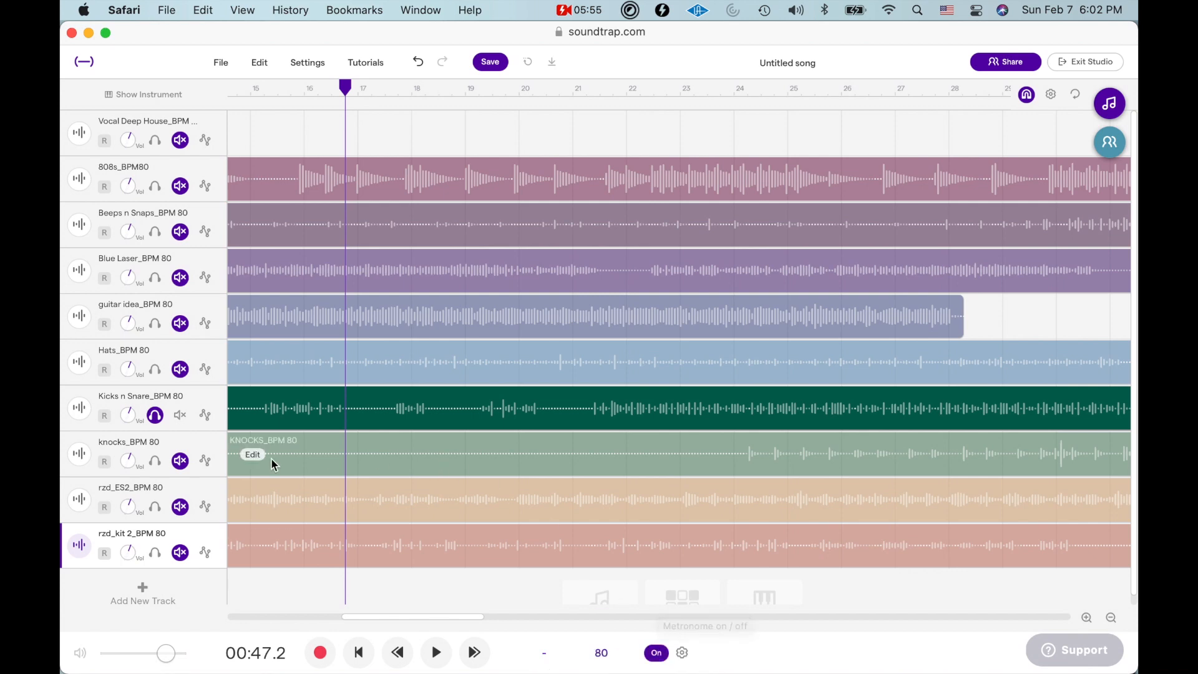
left_click(155, 414)
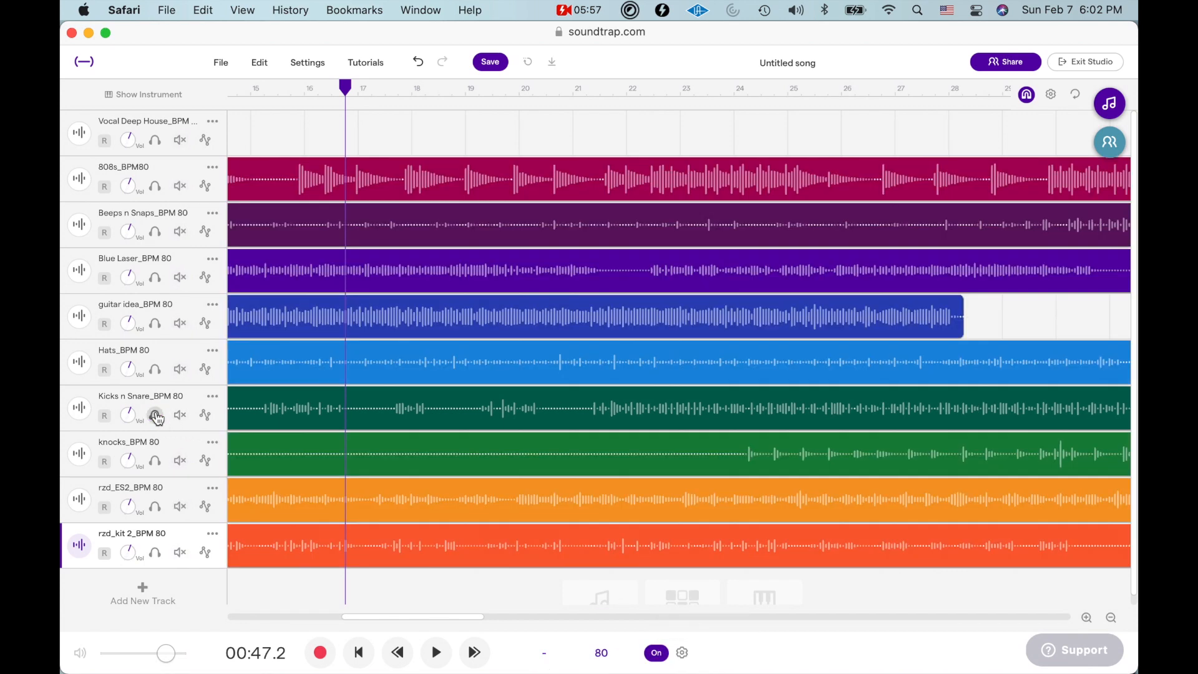
left_click_drag(345, 88, 191, 85)
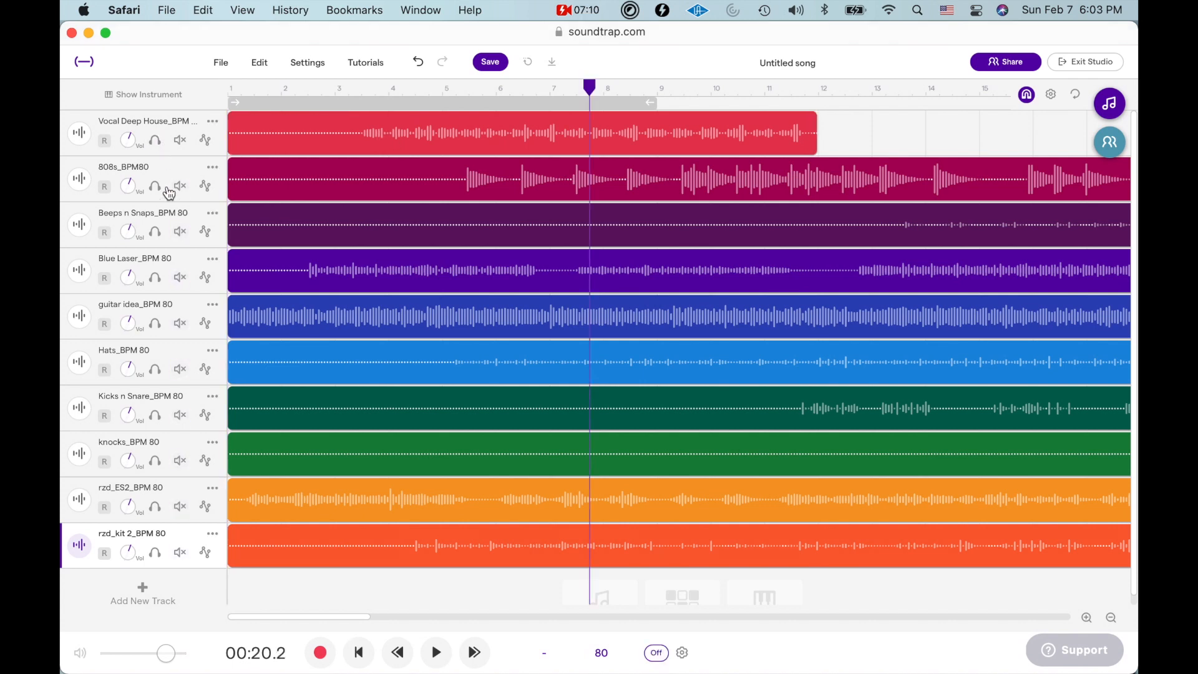
Step: Solo the 808s_BPM80 track and play it from about bar 5, where its audio starts
left_click(156, 186)
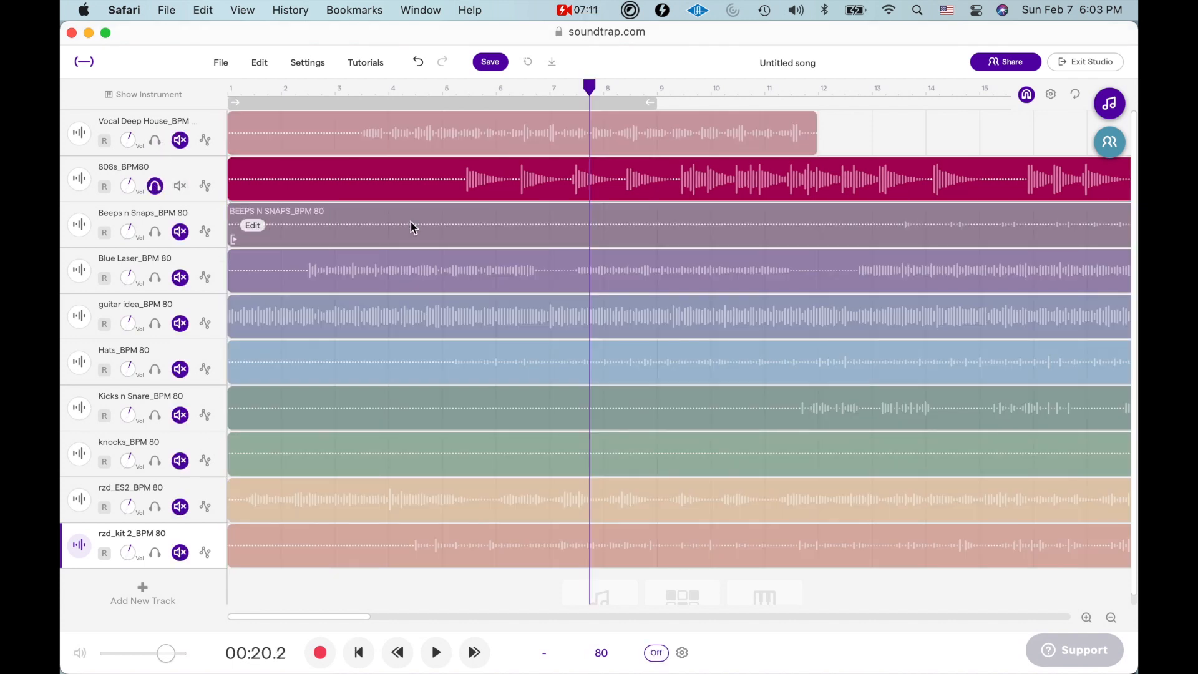
left_click(454, 92)
key("space")
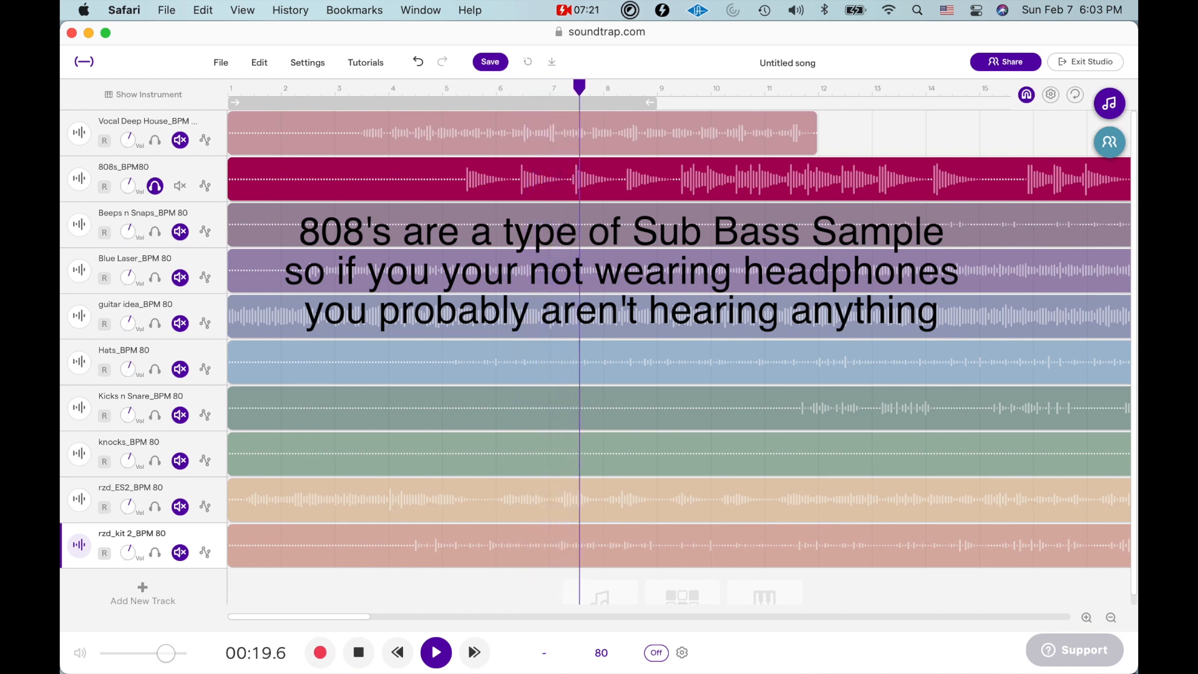
key("space")
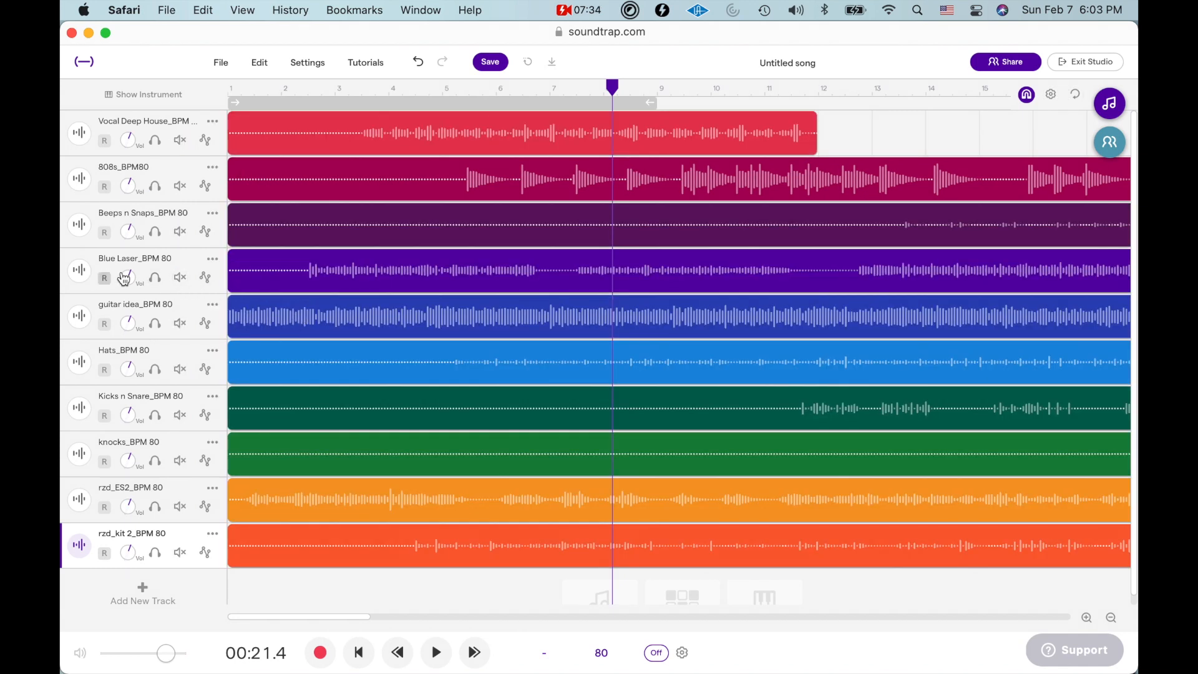
Step: Solo the Blue Laser_BPM 80 track and play it from about 4 seconds, just before its audio starts
left_click(154, 278)
left_click(301, 88)
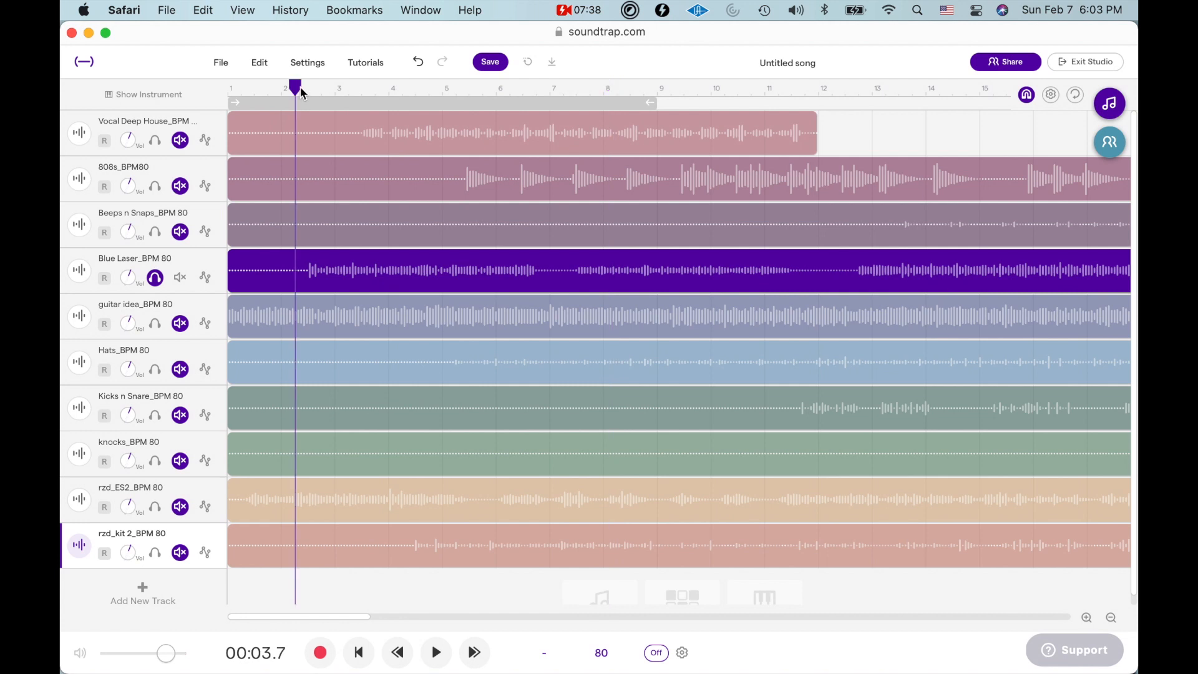
key("space")
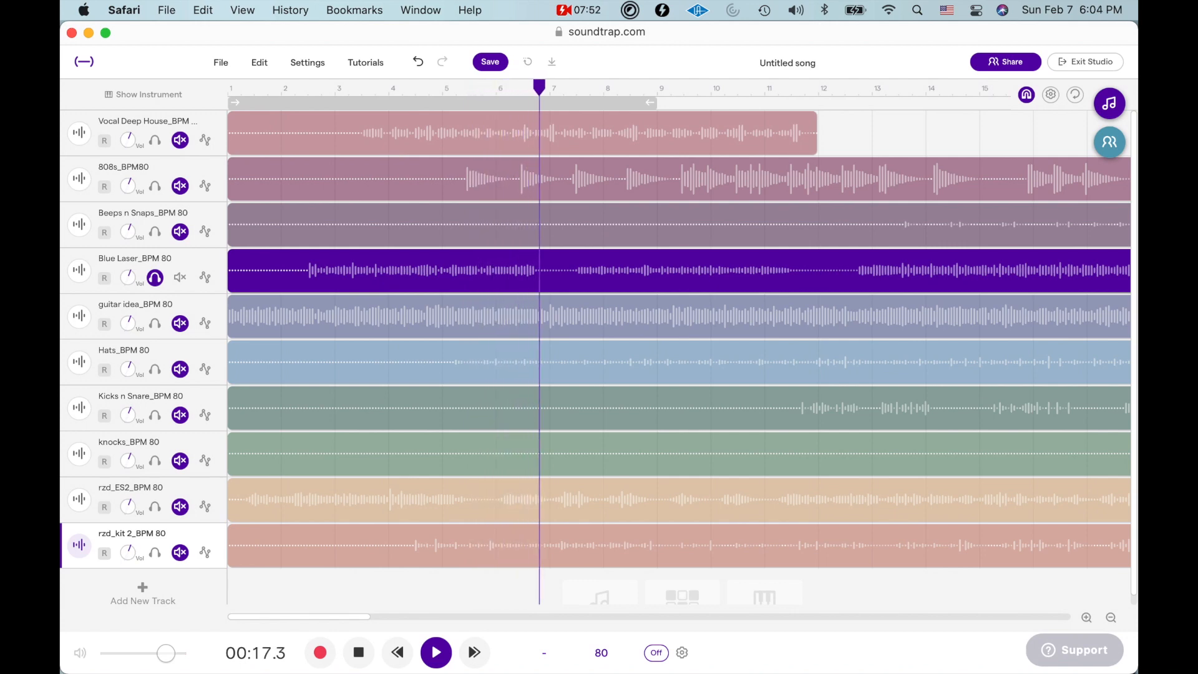
key("space")
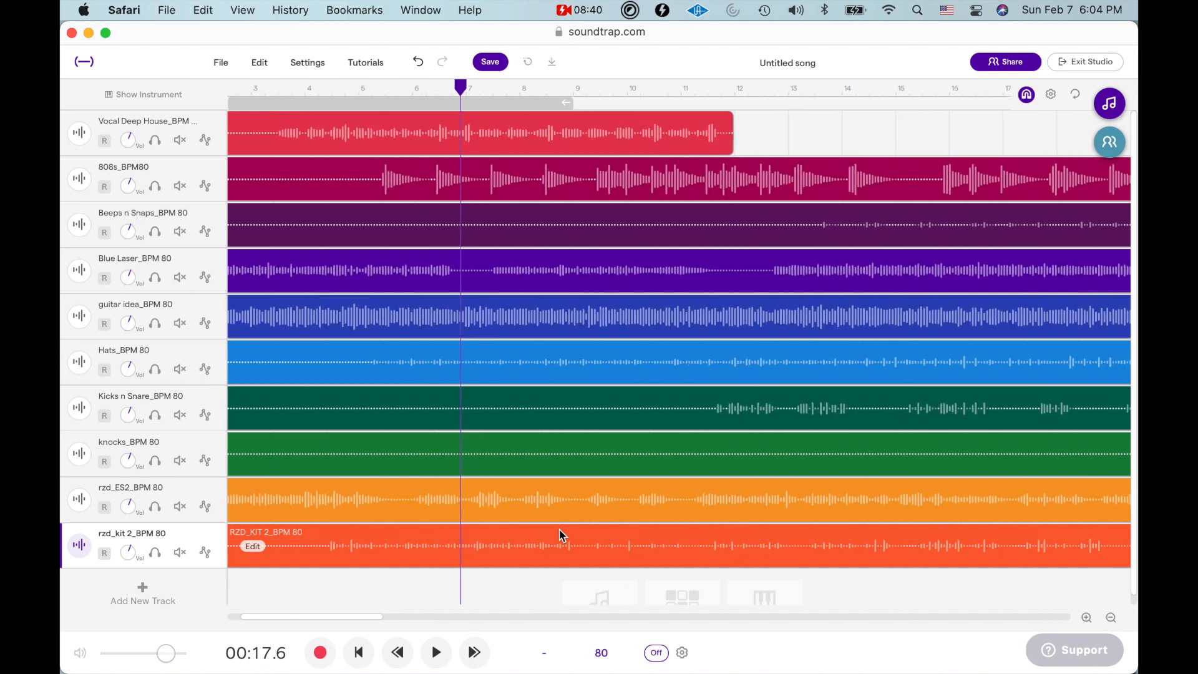
Step: Solo the rzd_kit 2_BPM 80 track and play it from about 42 seconds, stopping at about 1:07
scroll(563, 535, "right", 3)
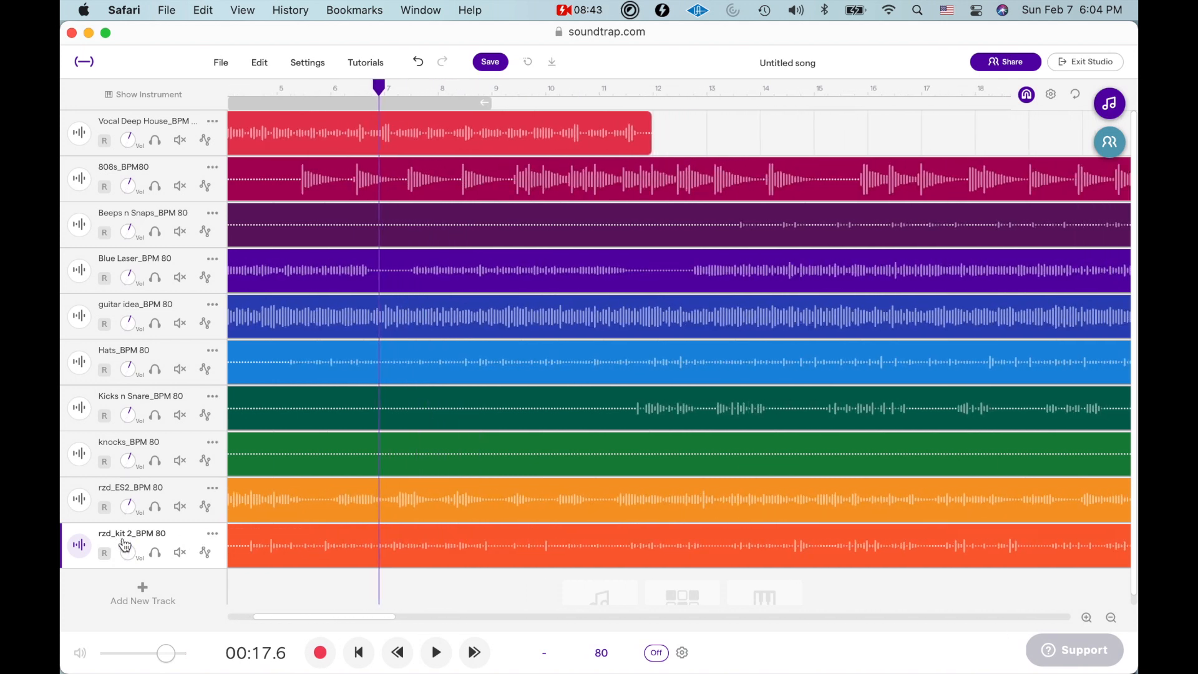
left_click(156, 553)
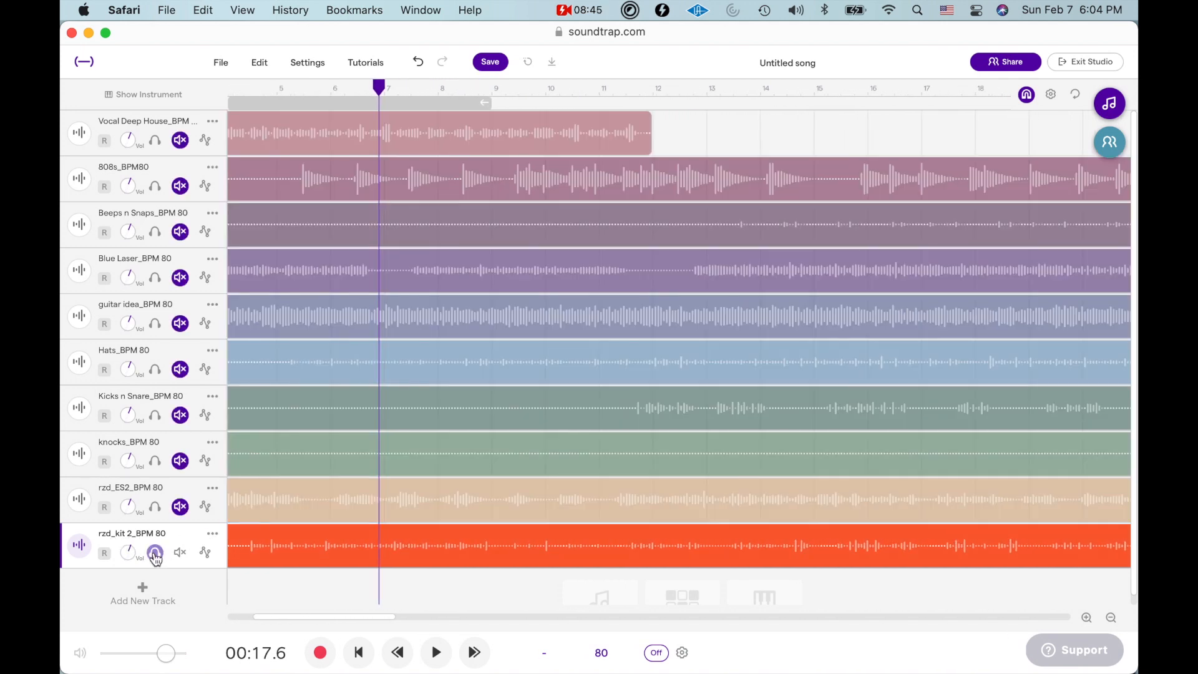
scroll(819, 476, "right", 5)
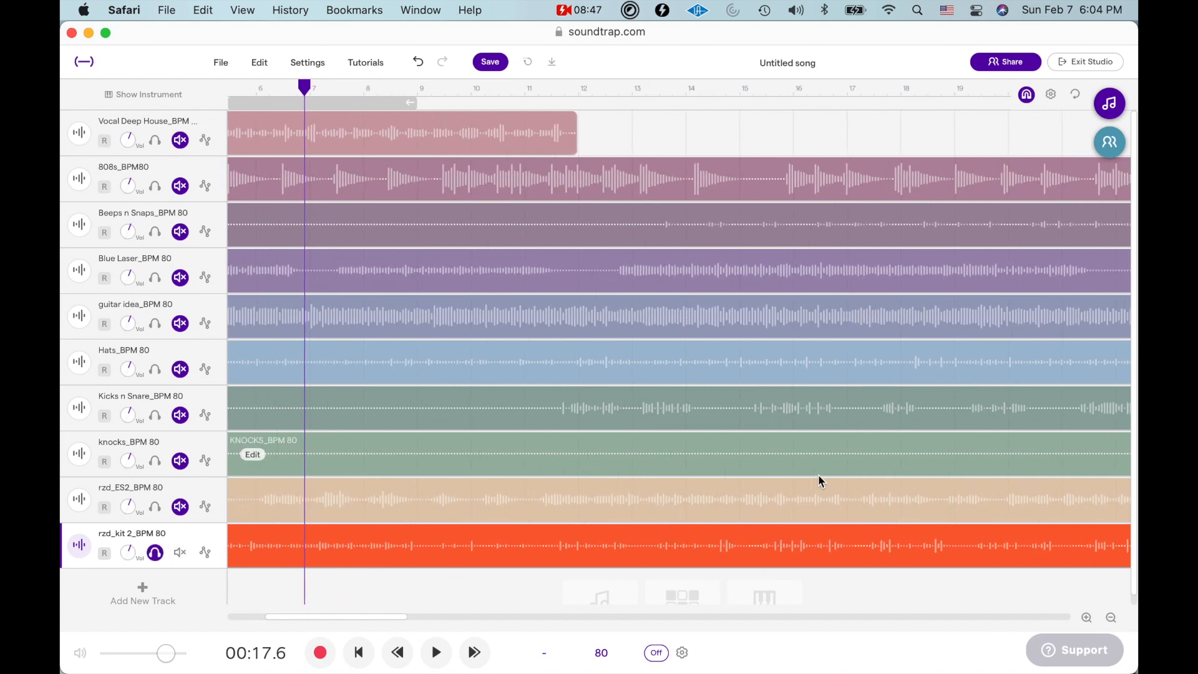
scroll(818, 474, "right", 2)
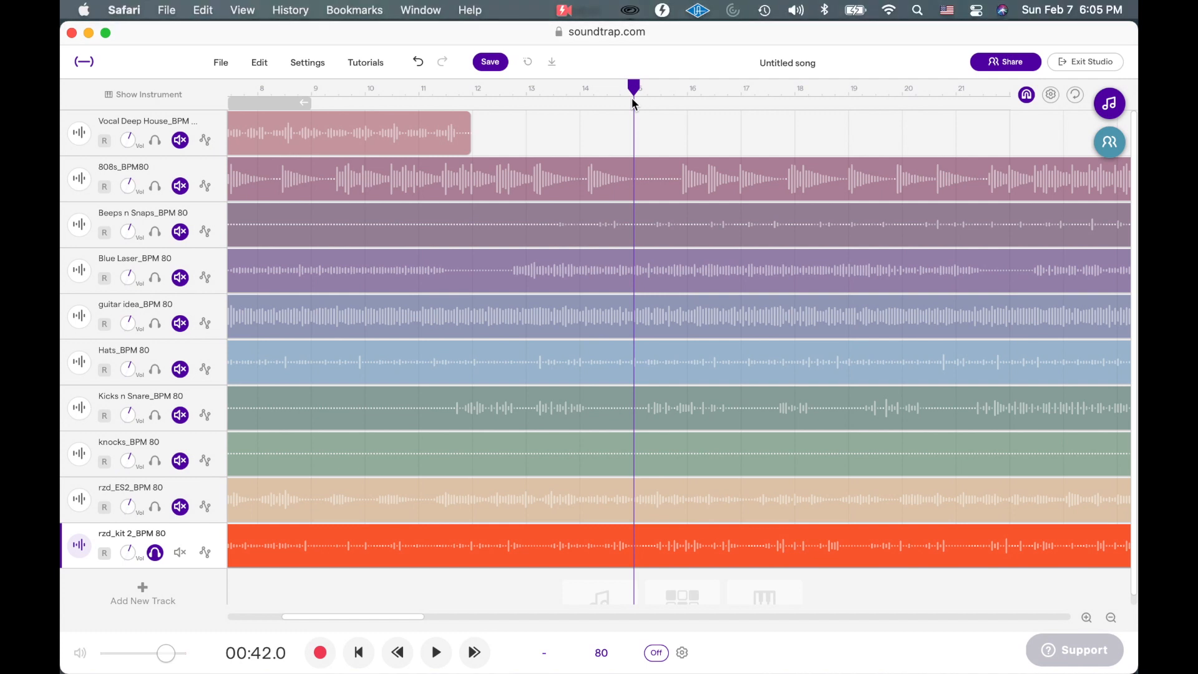
key("space")
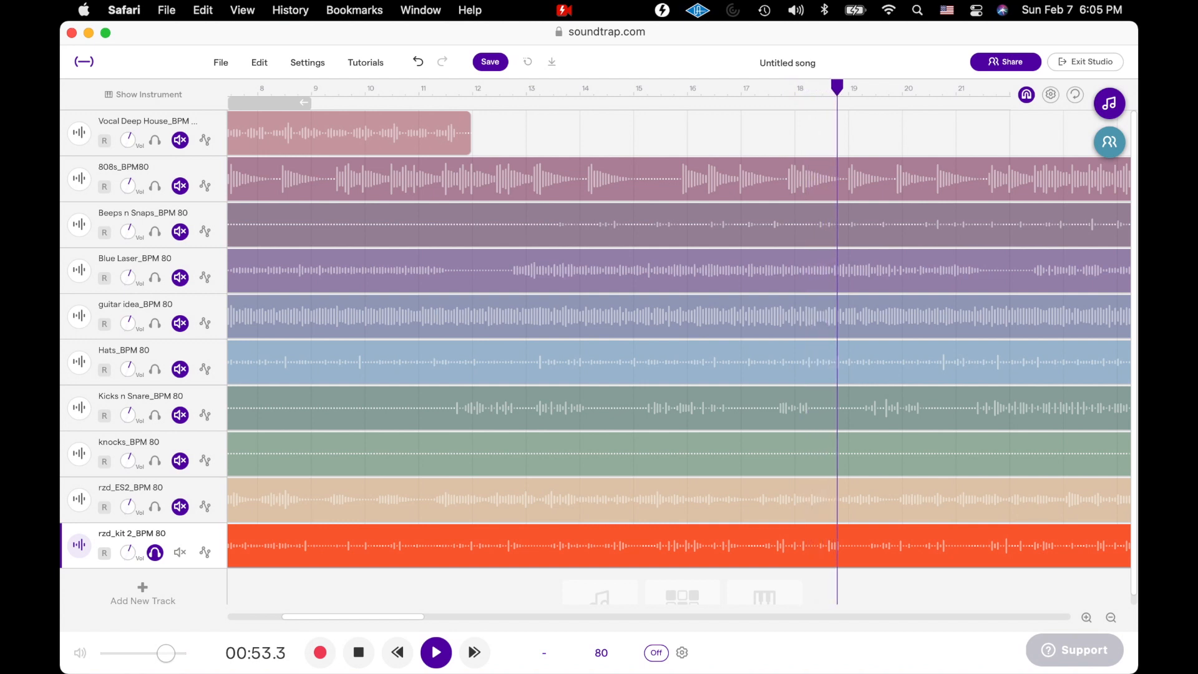
mouse_move(705, 181)
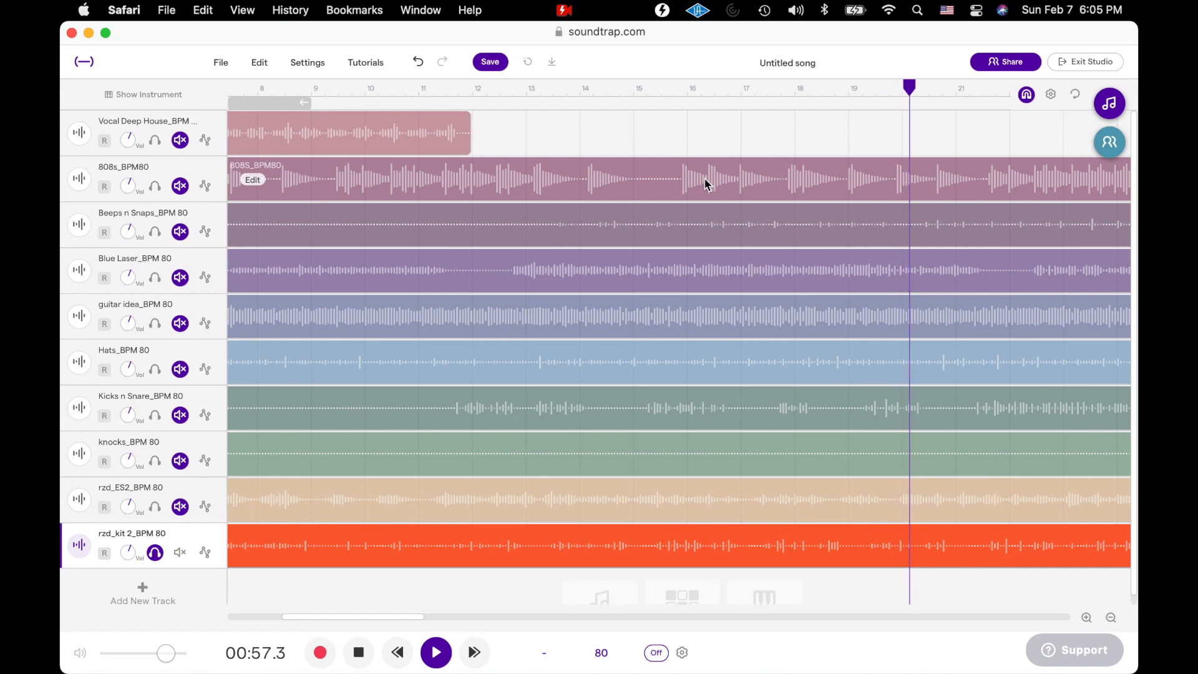
mouse_move(909, 382)
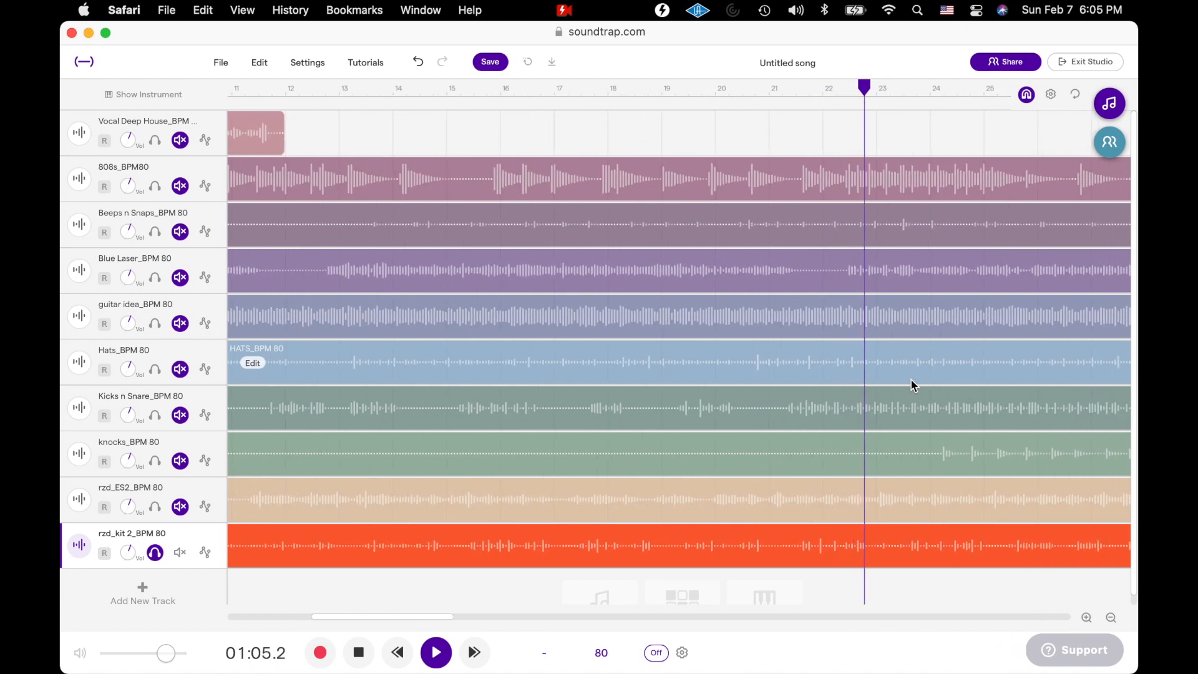
key("space")
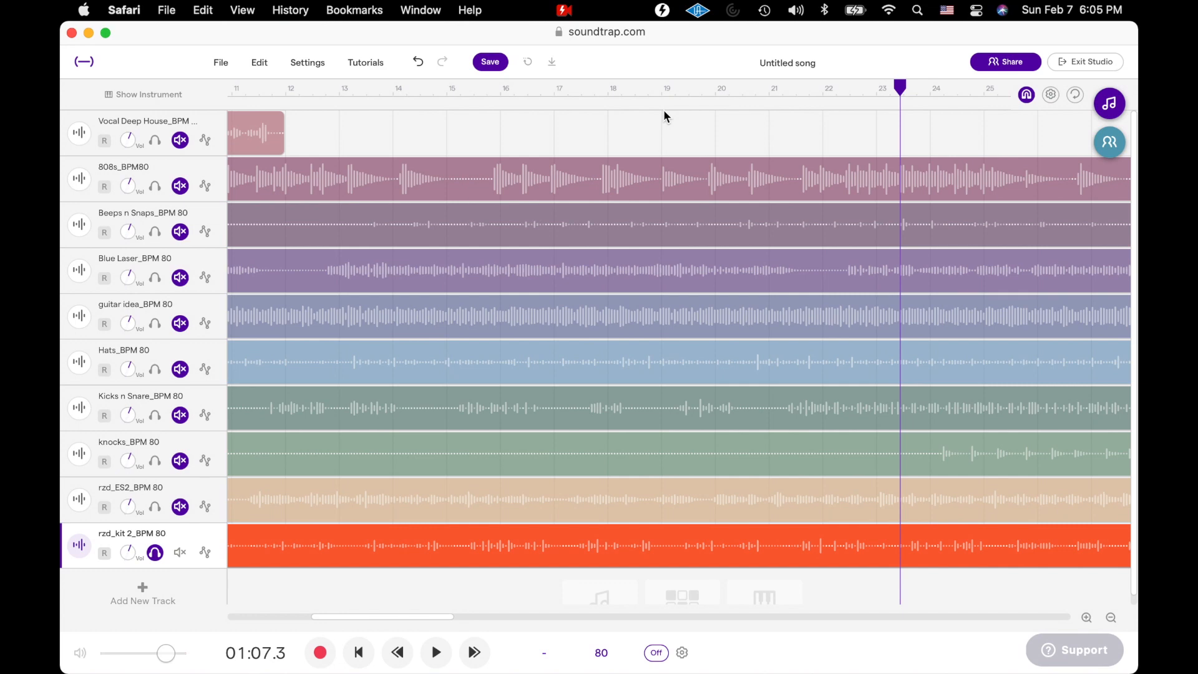
Step: Set the loop region to span bar 22 up to bar 23 and turn on looping
key("super+minus")
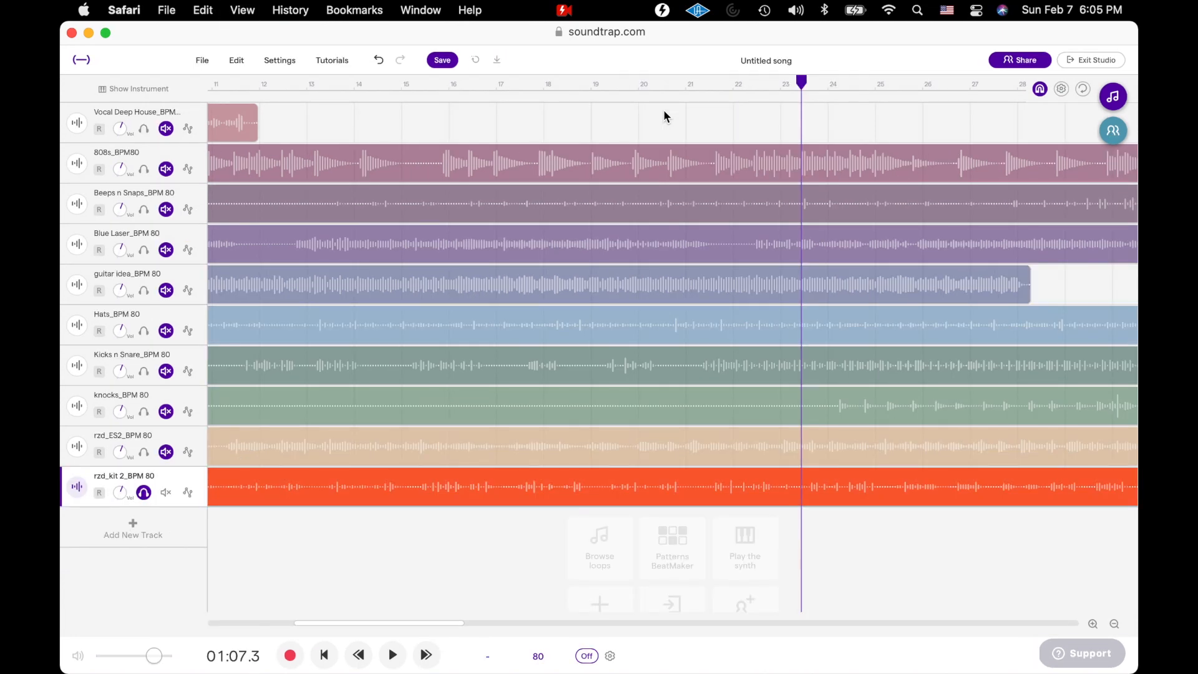
key("super+equal")
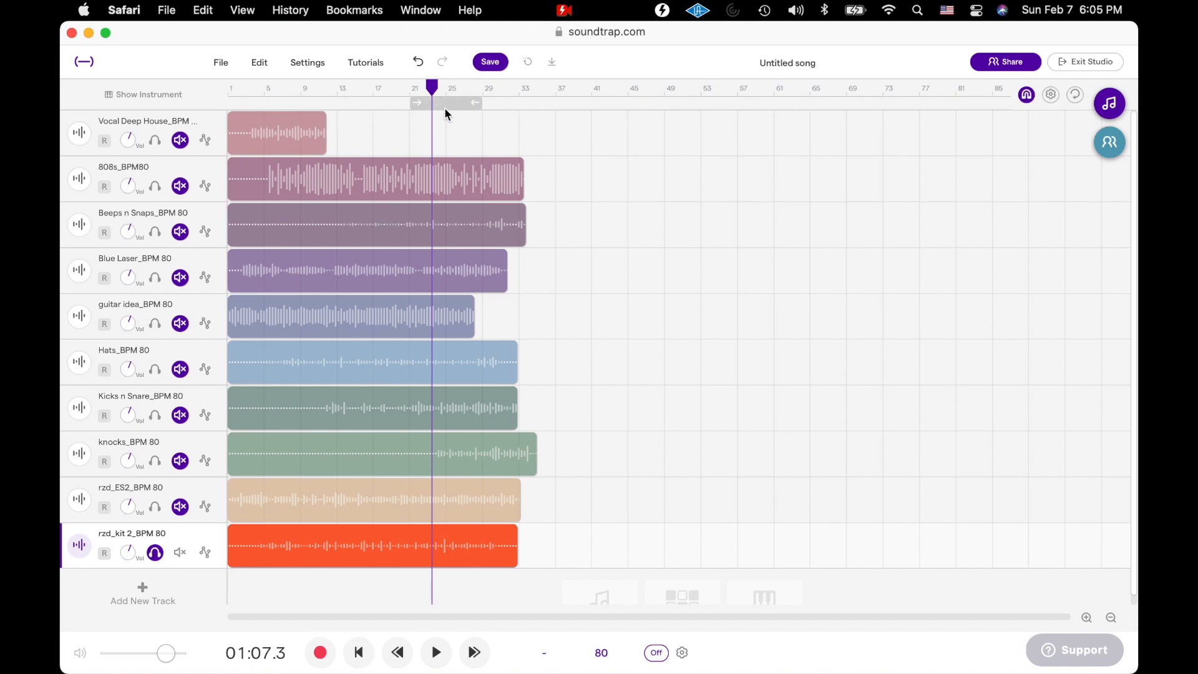
key("equal")
key("equal")
key("equal")
key("equal")
key("equal")
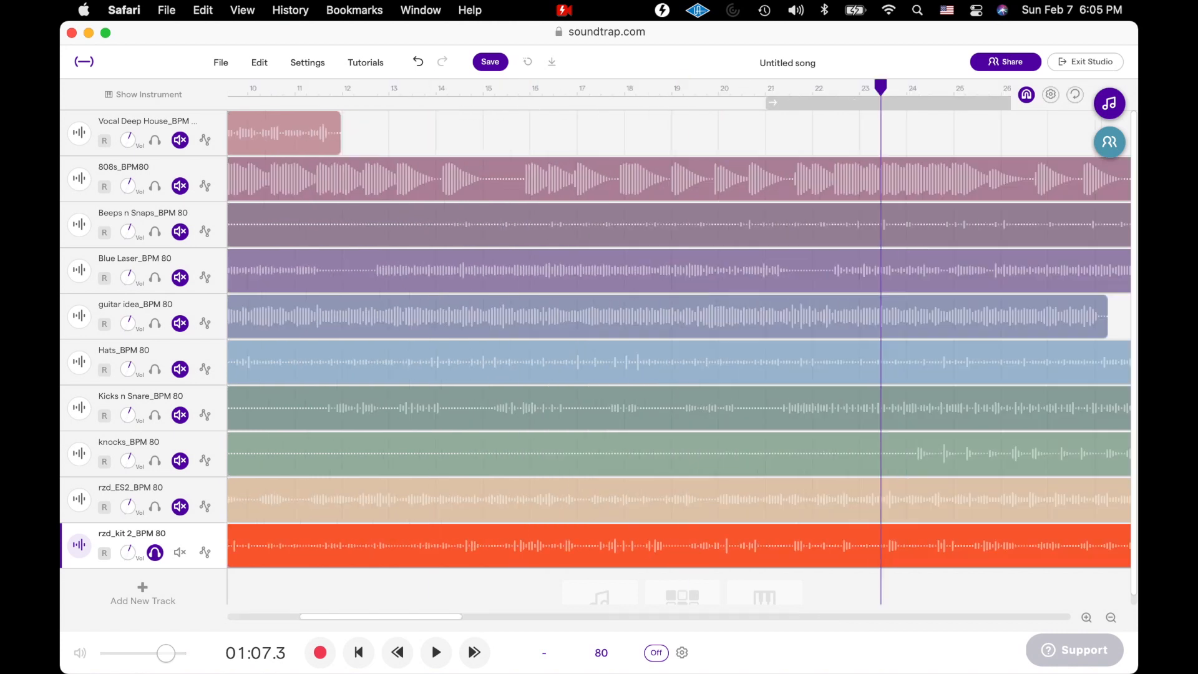
left_click(826, 99)
scroll(964, 113, "right", 5)
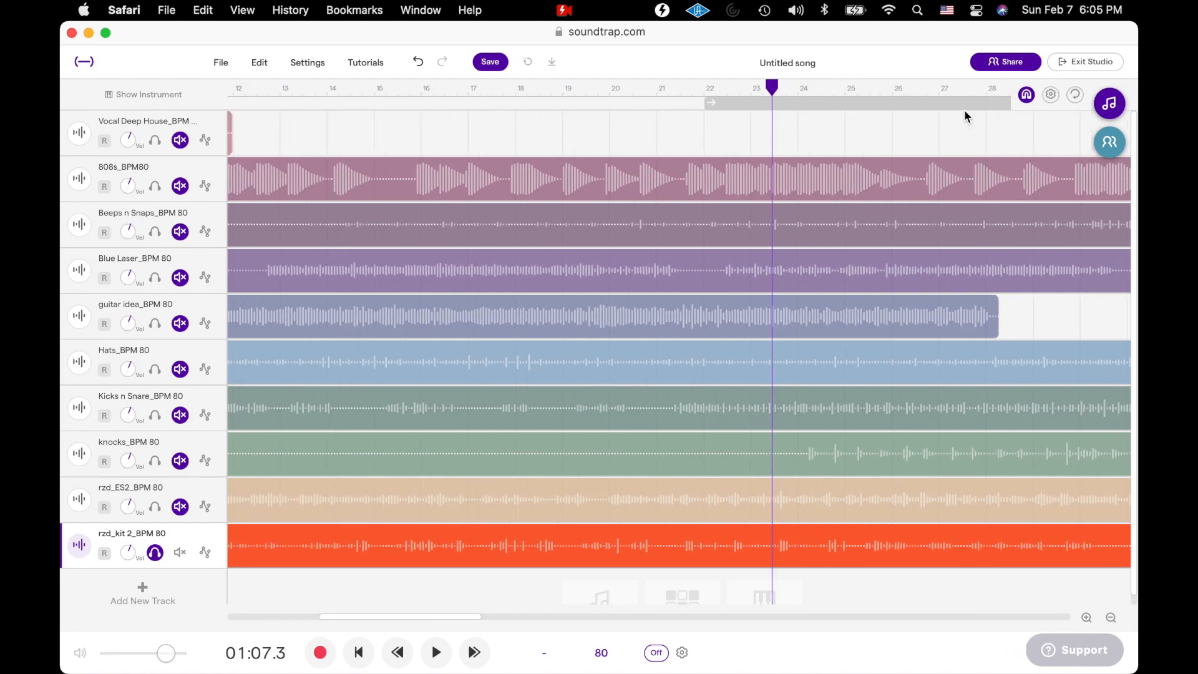
scroll(964, 115, "right", 6)
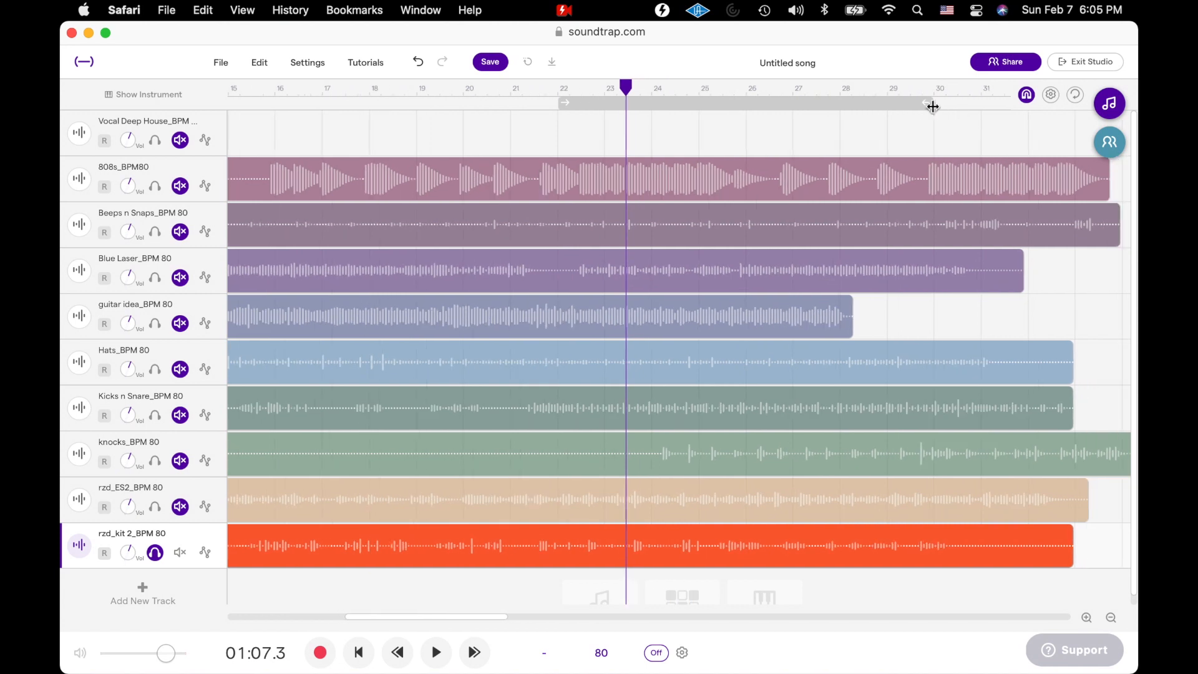
left_click_drag(903, 105, 665, 108)
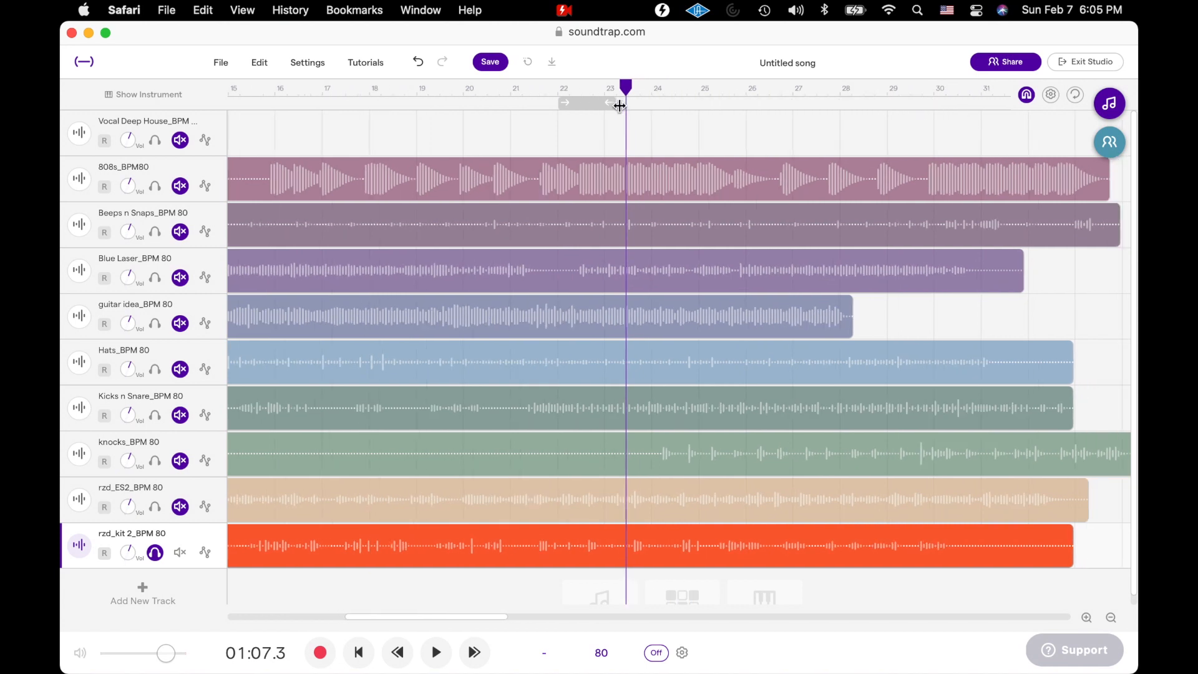
left_click(1081, 99)
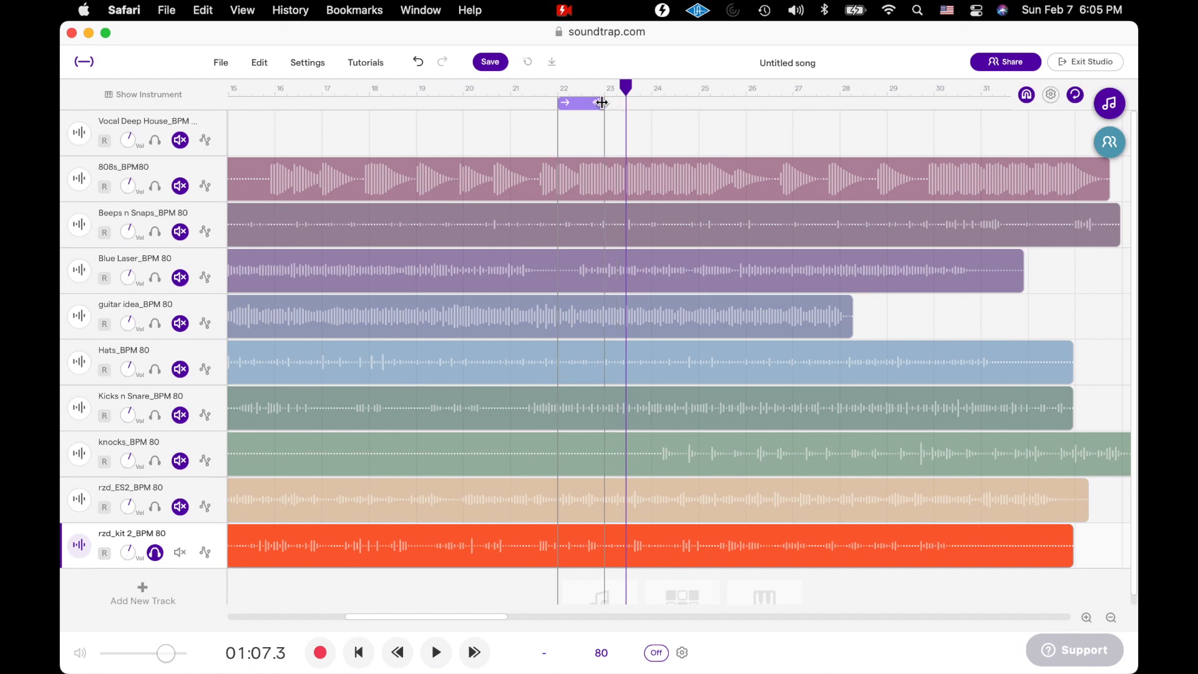
Step: Play the looped bar 22 with rzd_kit 2_BPM 80 soloed, examining its waveform at close and wide timeline scales
scroll(781, 116, "up", 10)
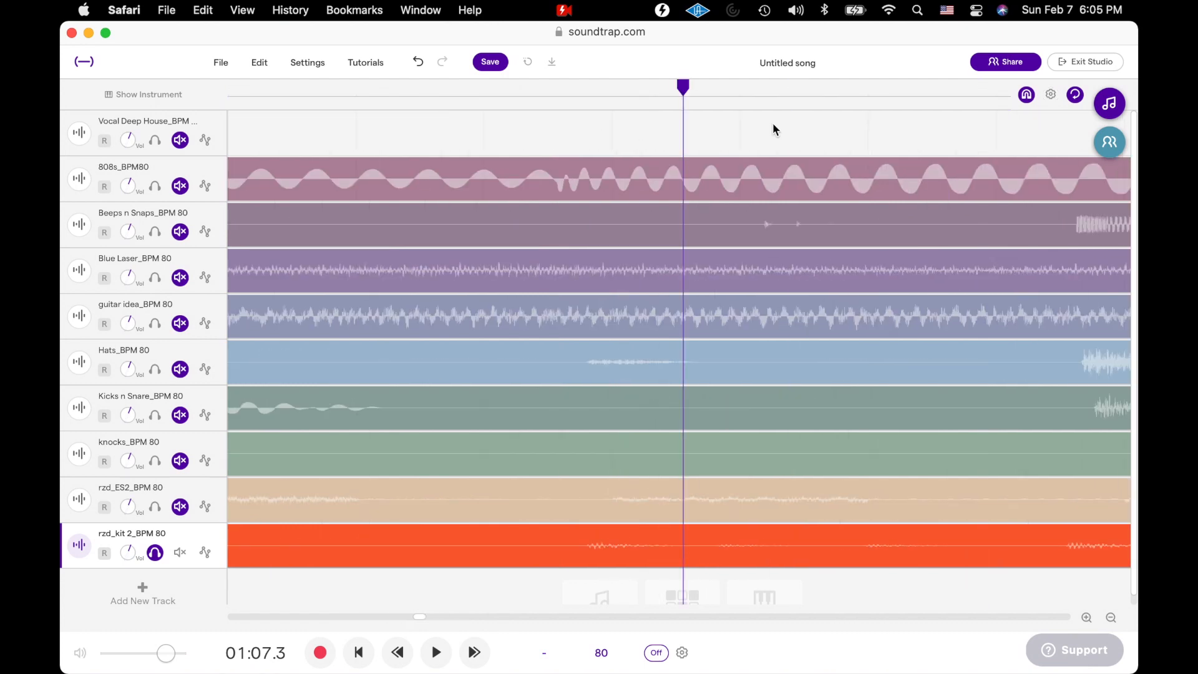
scroll(773, 124, "left", 2)
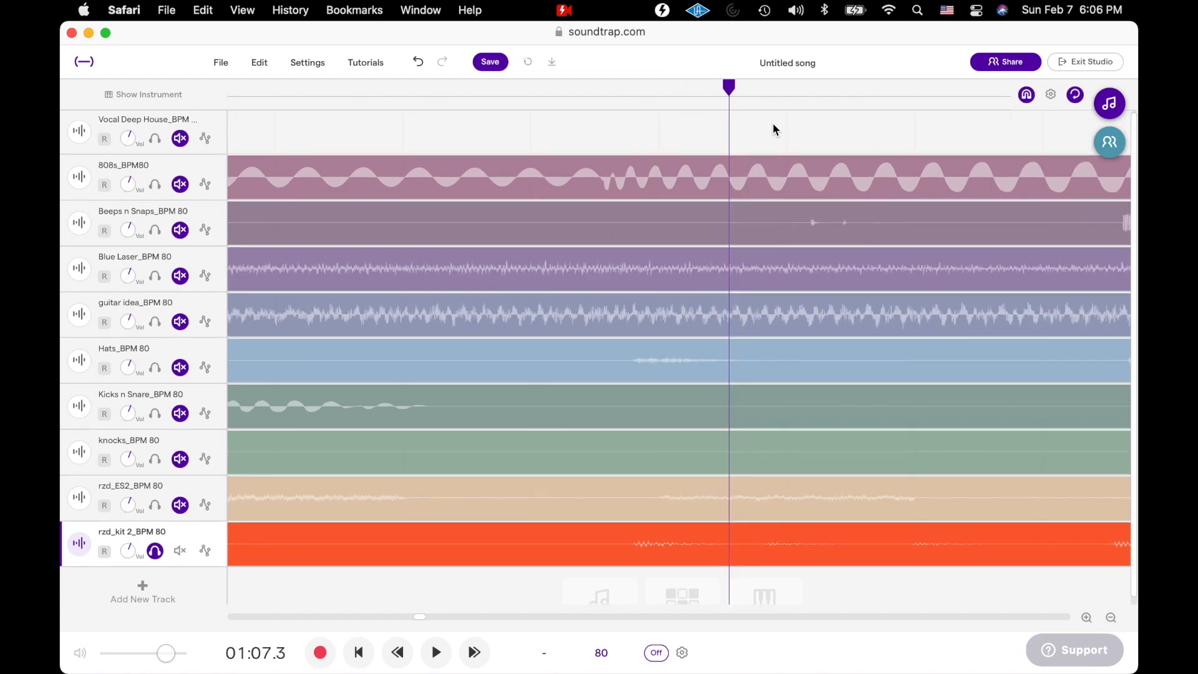
scroll(772, 129, "down", 5)
left_click(723, 142)
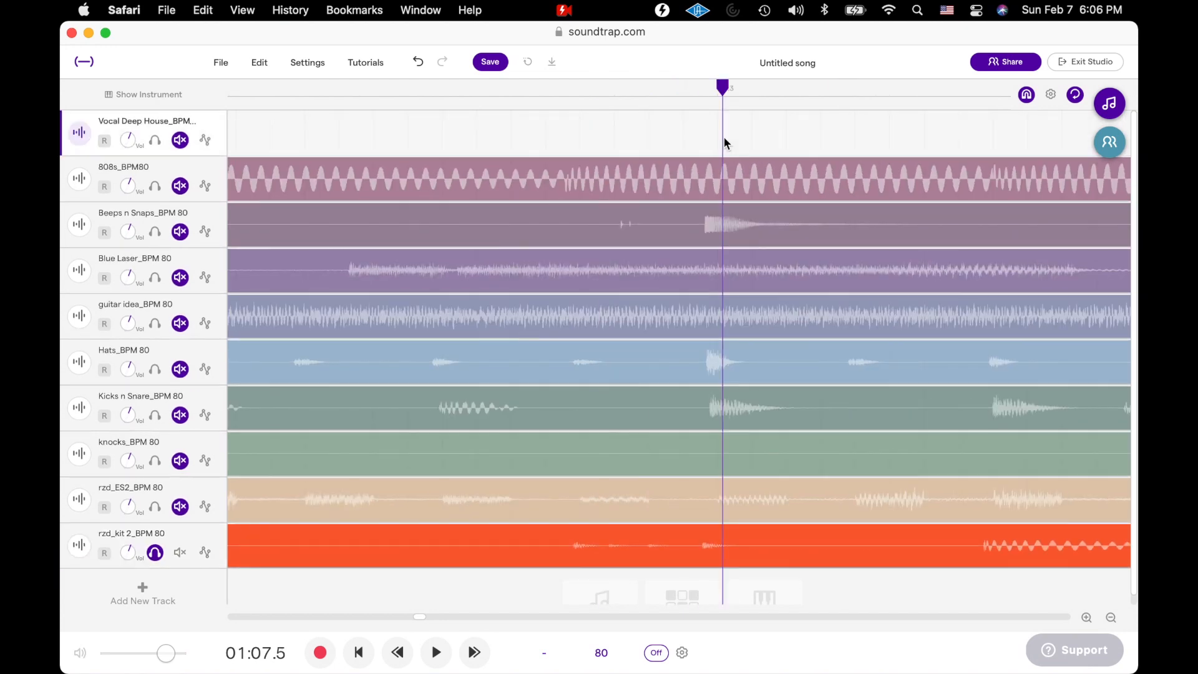
key("space")
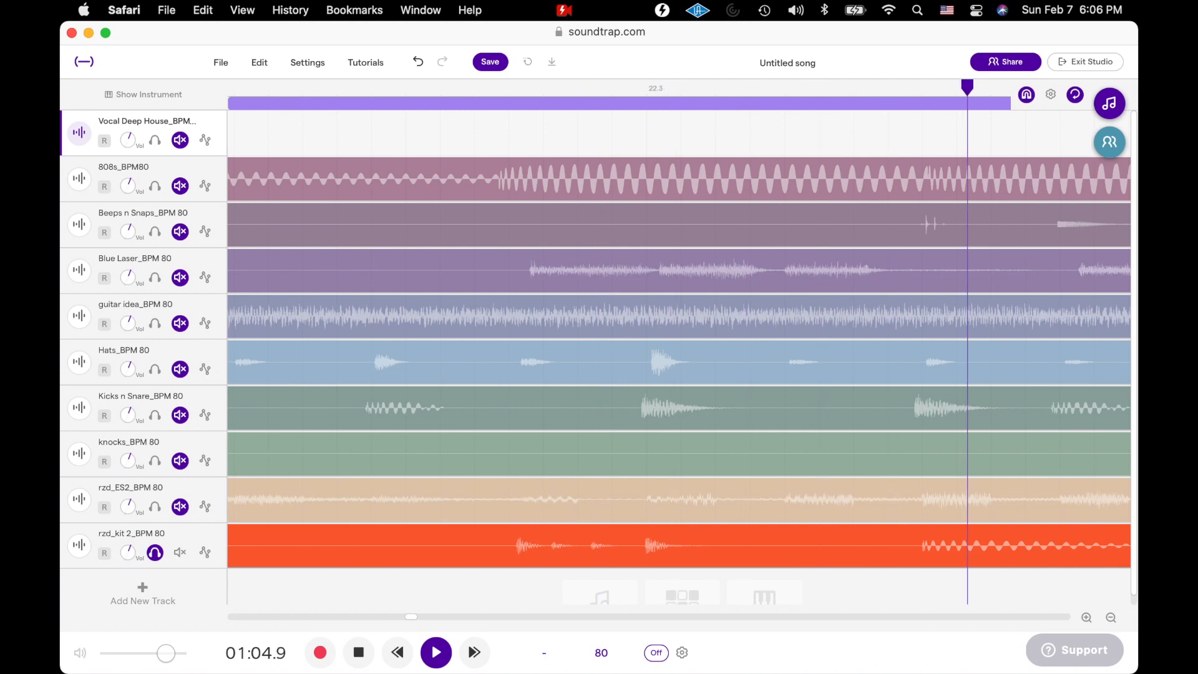
scroll(679, 340, "down", 5)
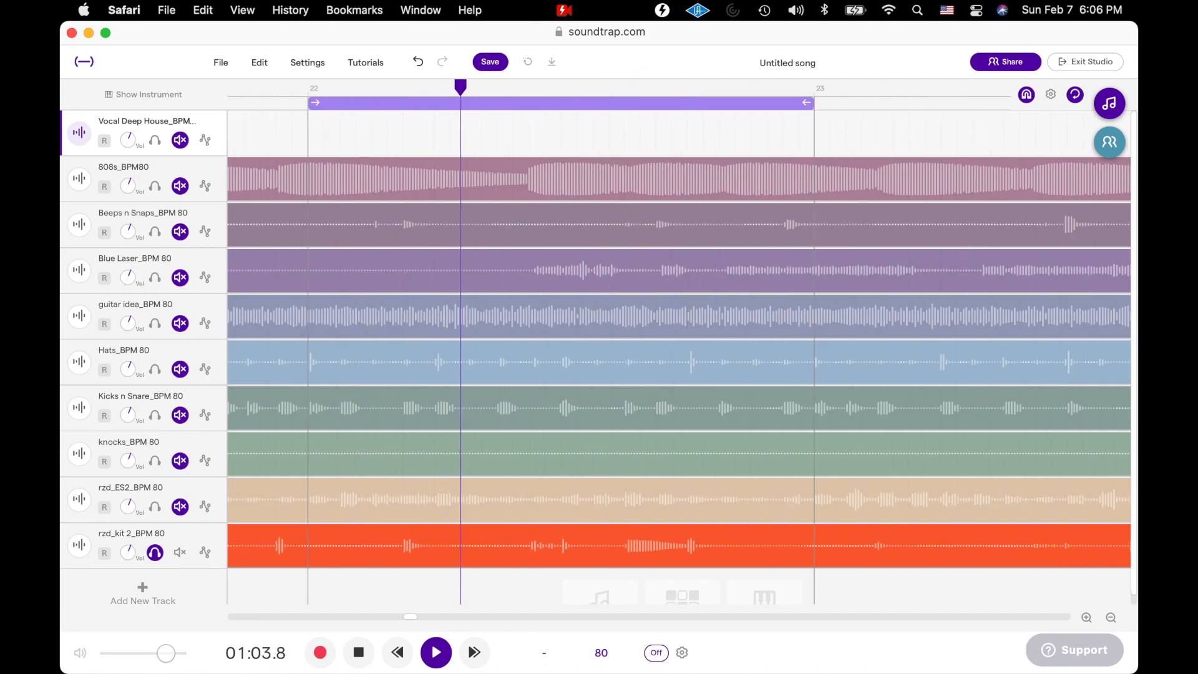
scroll(678, 340, "down", 3)
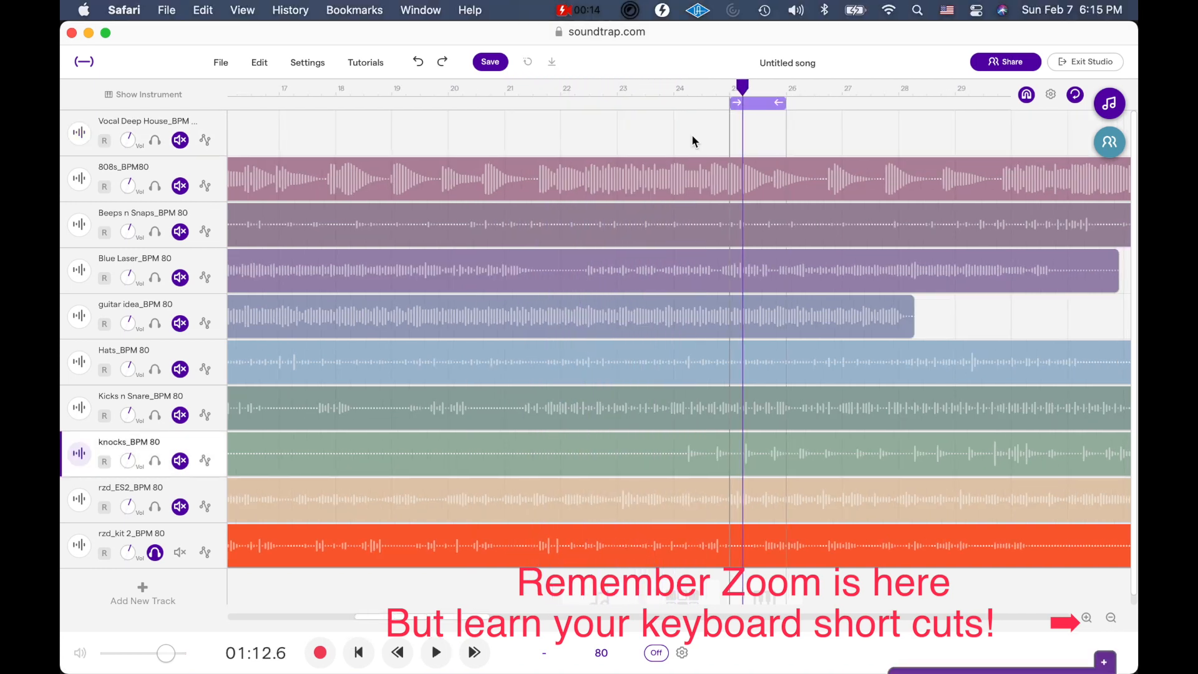
Step: Play the looped bar 25 with rzd_kit 2_BPM 80 soloed and turn on the metronome to check its timing
scroll(698, 134, "right", 2)
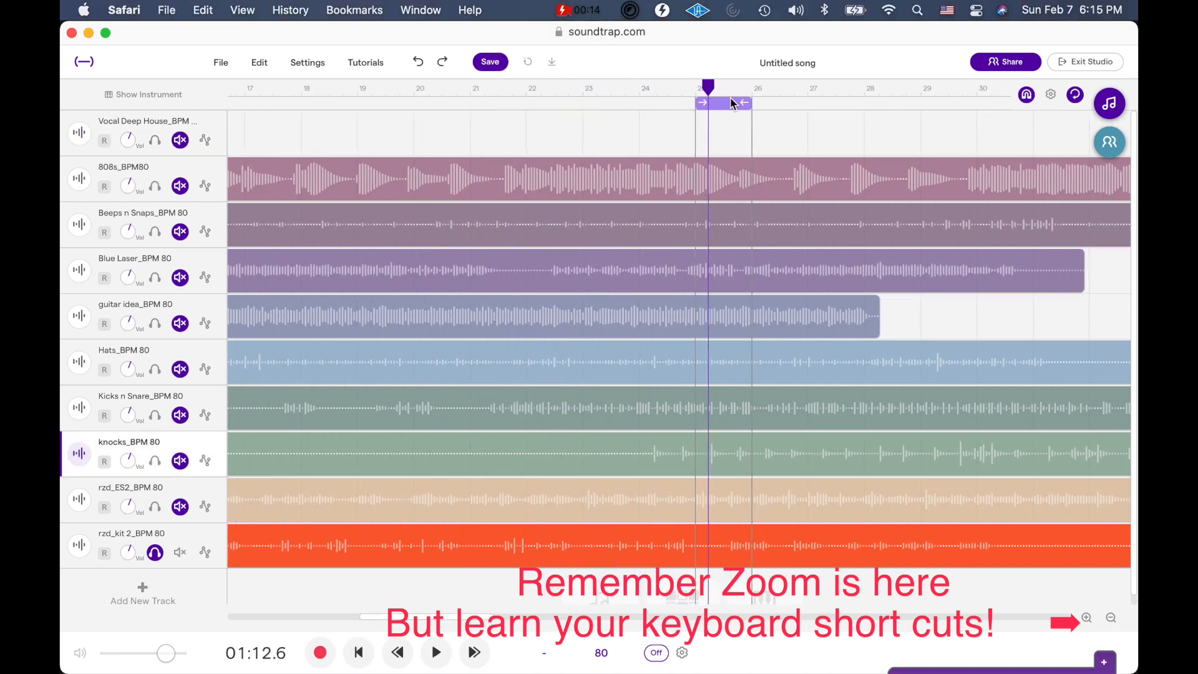
mouse_move(717, 108)
left_mouse_down()
mouse_move(759, 104)
mouse_move(716, 104)
left_mouse_up()
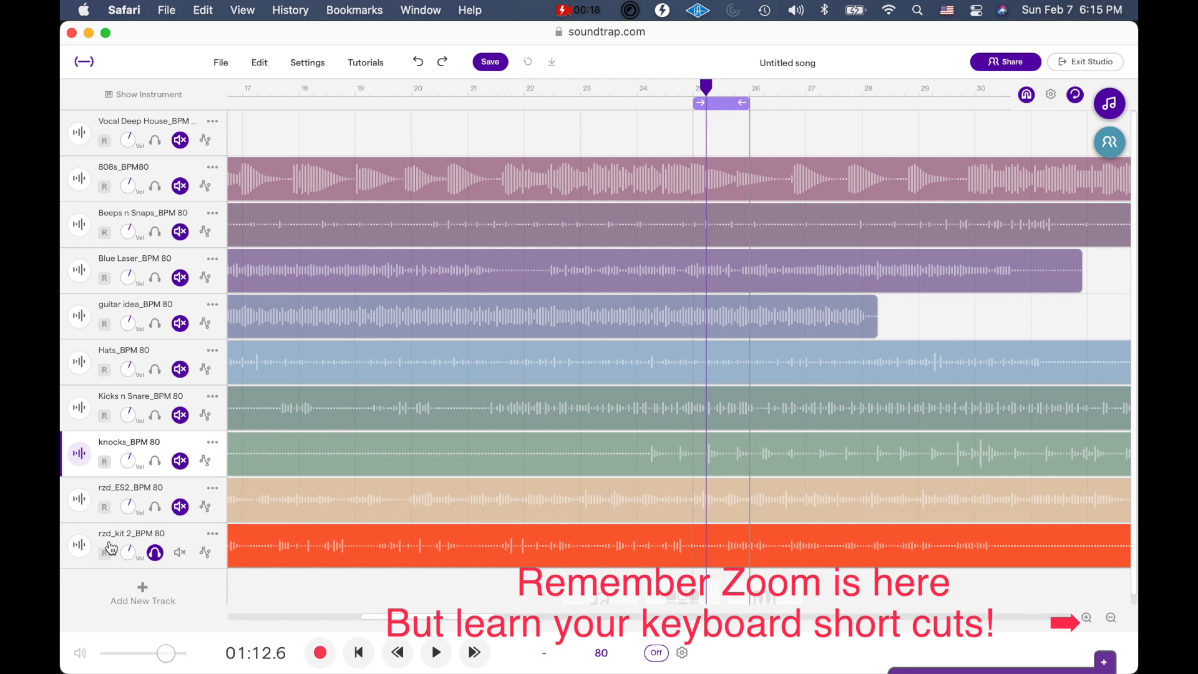
left_click(155, 554)
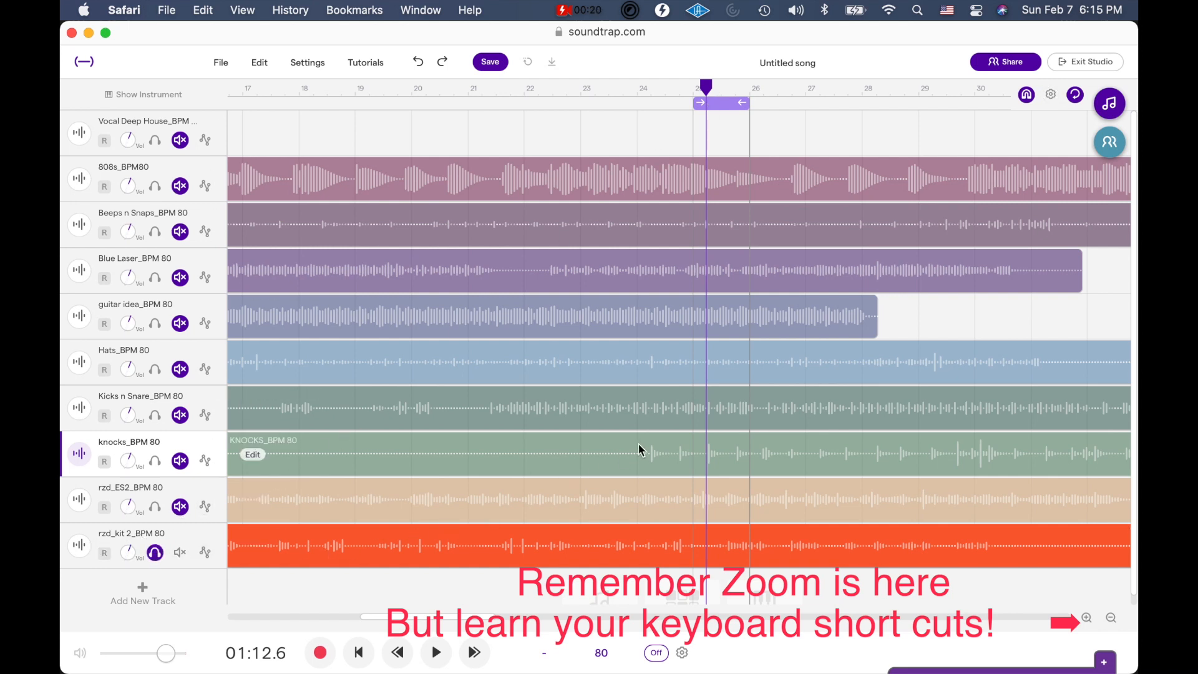
key("space")
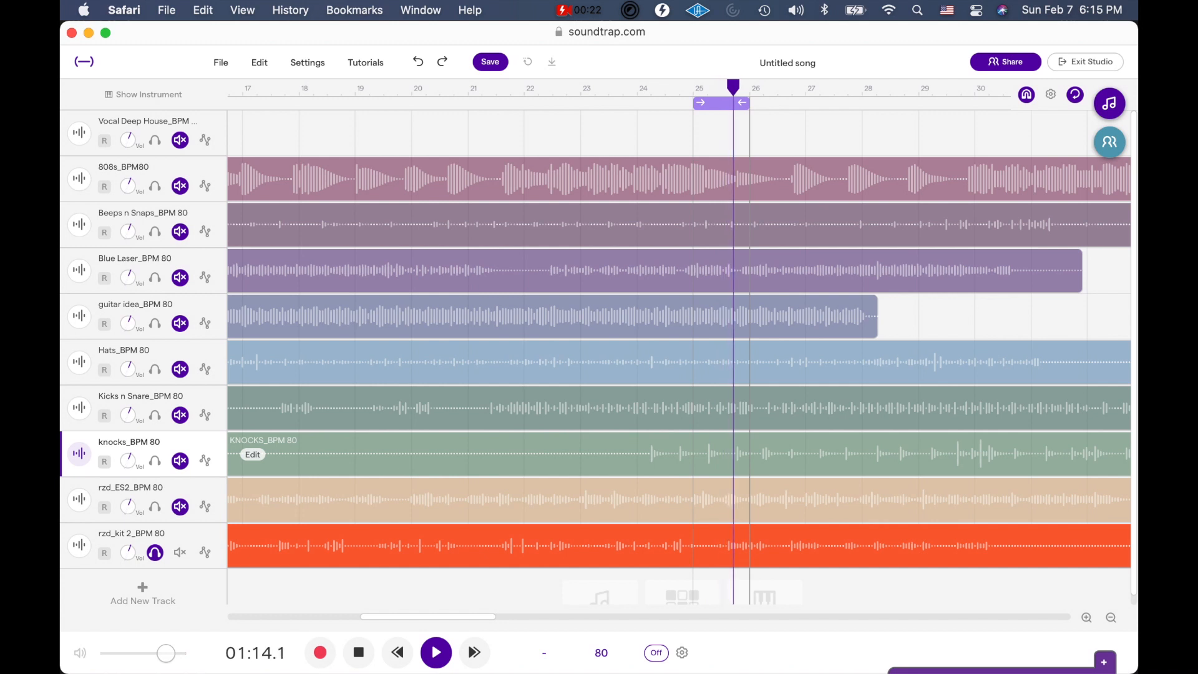
left_click(658, 653)
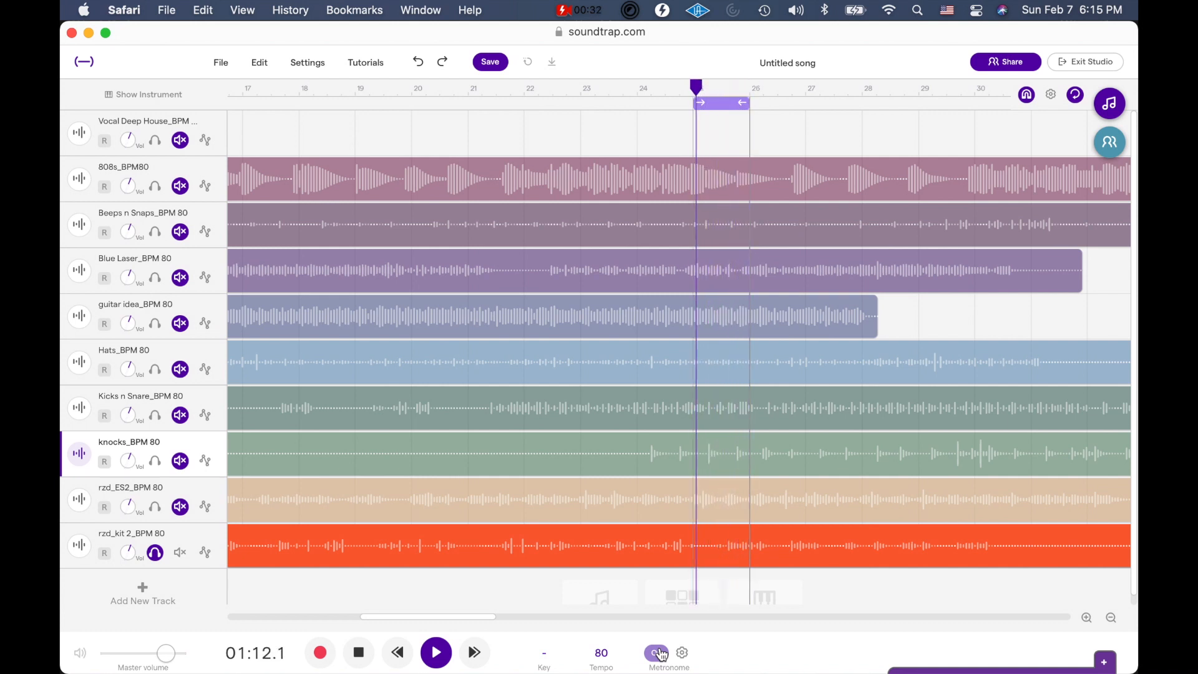
key("space")
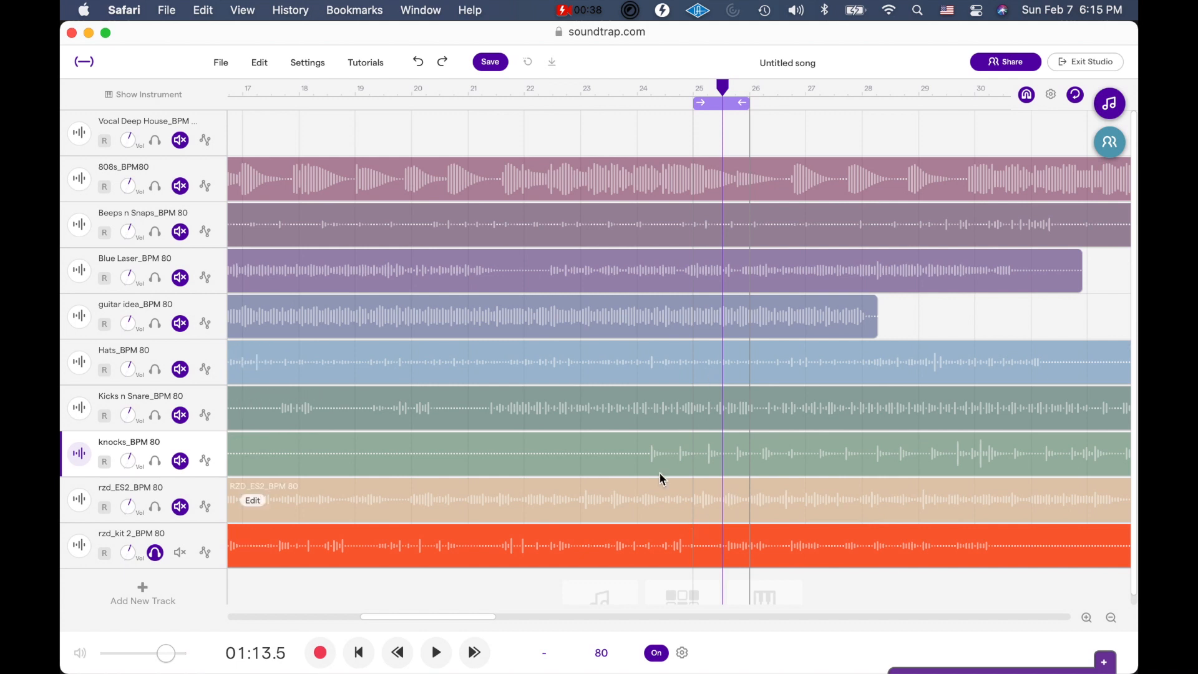
Step: Add knocks_BPM 80 to the soloed tracks and play the bar 25 loop with both
left_click(156, 462)
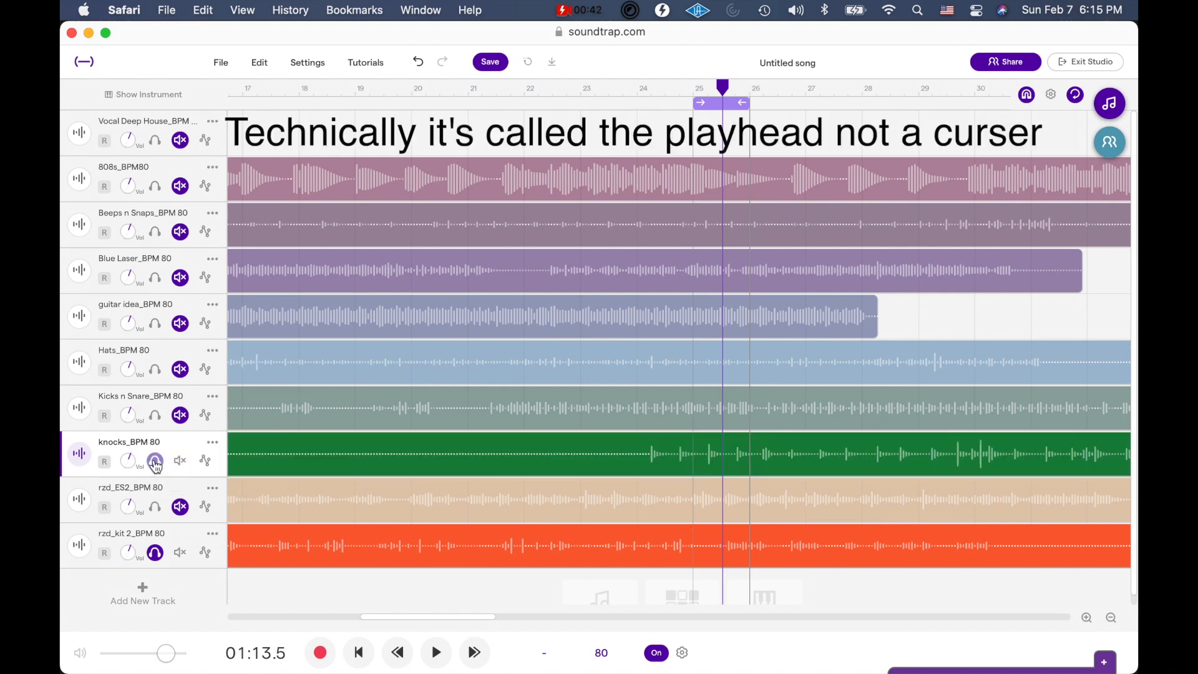
key("space")
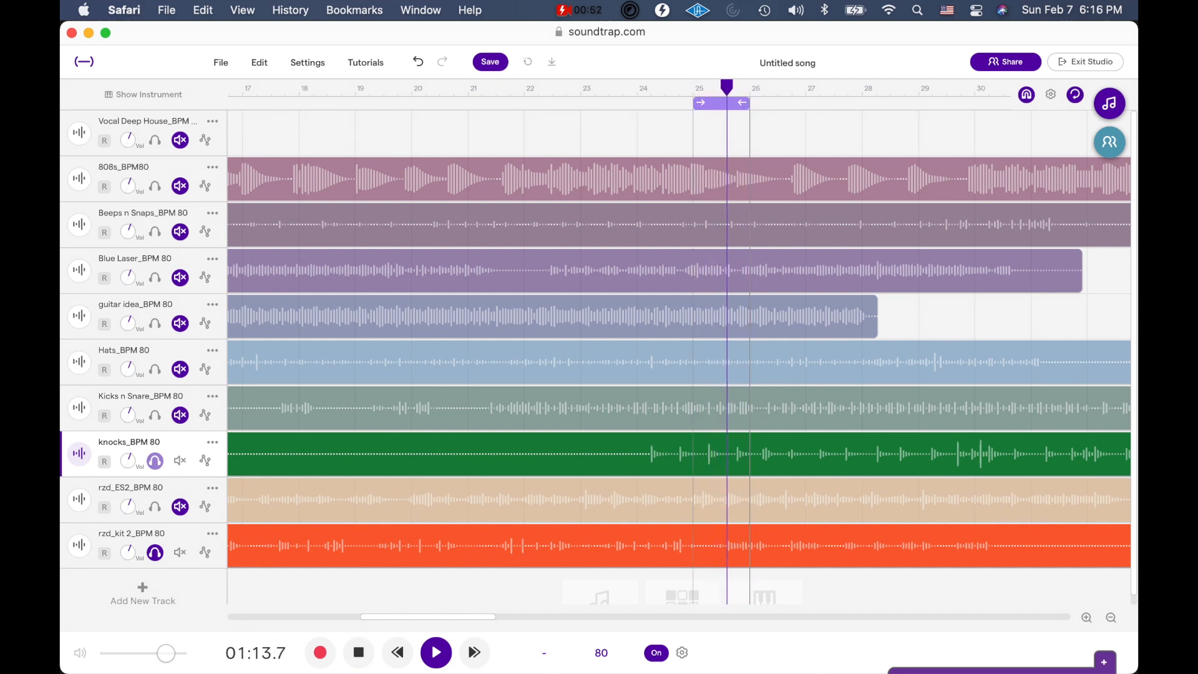
key("space")
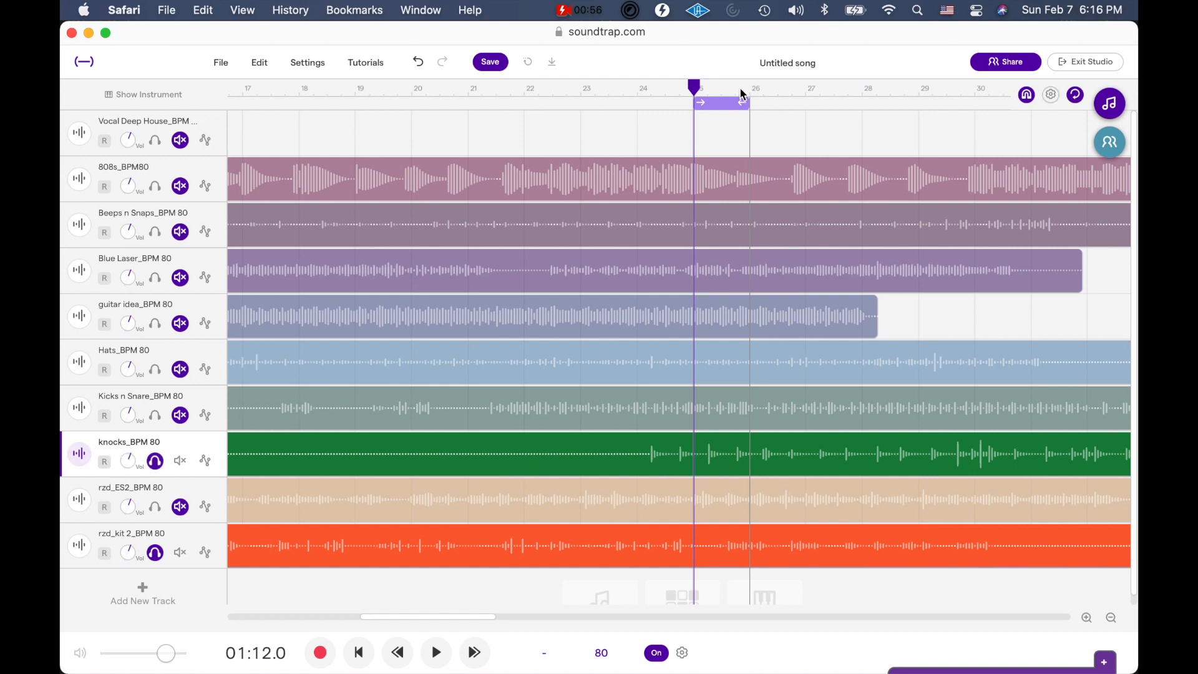
Step: Add Beeps n Snaps_BPM 80 to the soloed tracks and play the loop from the start of bar 25
mouse_move(697, 88)
left_mouse_down()
mouse_move(750, 87)
mouse_move(698, 88)
left_mouse_up()
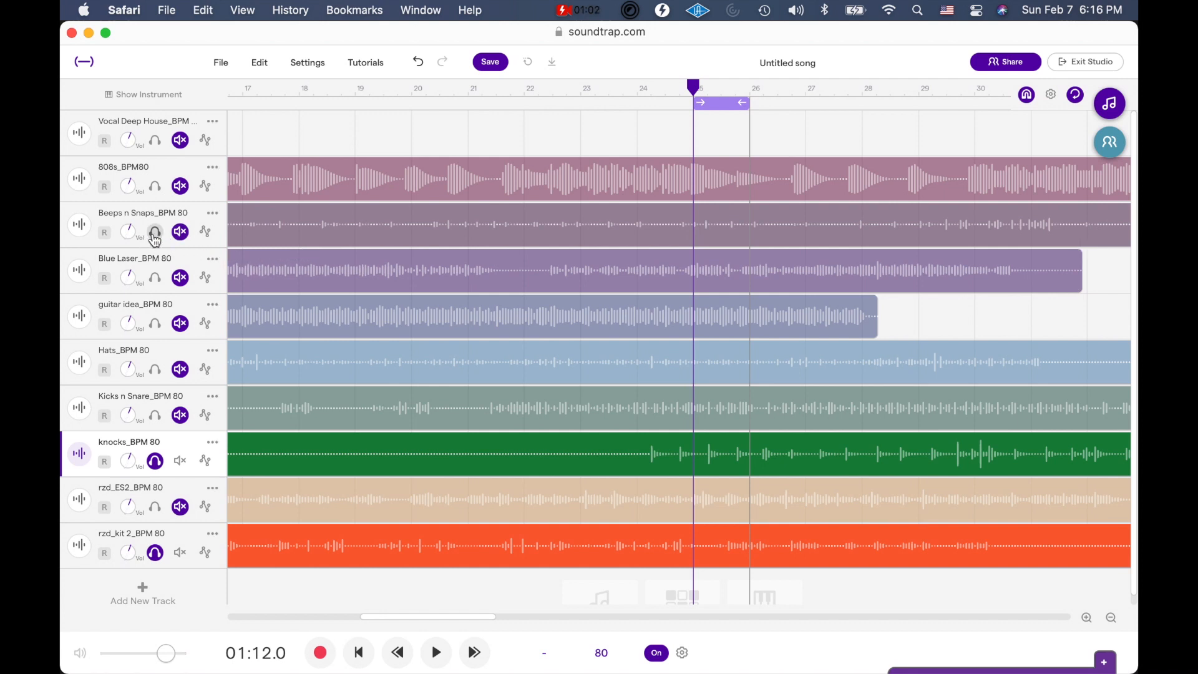
left_click(154, 237)
left_click(436, 652)
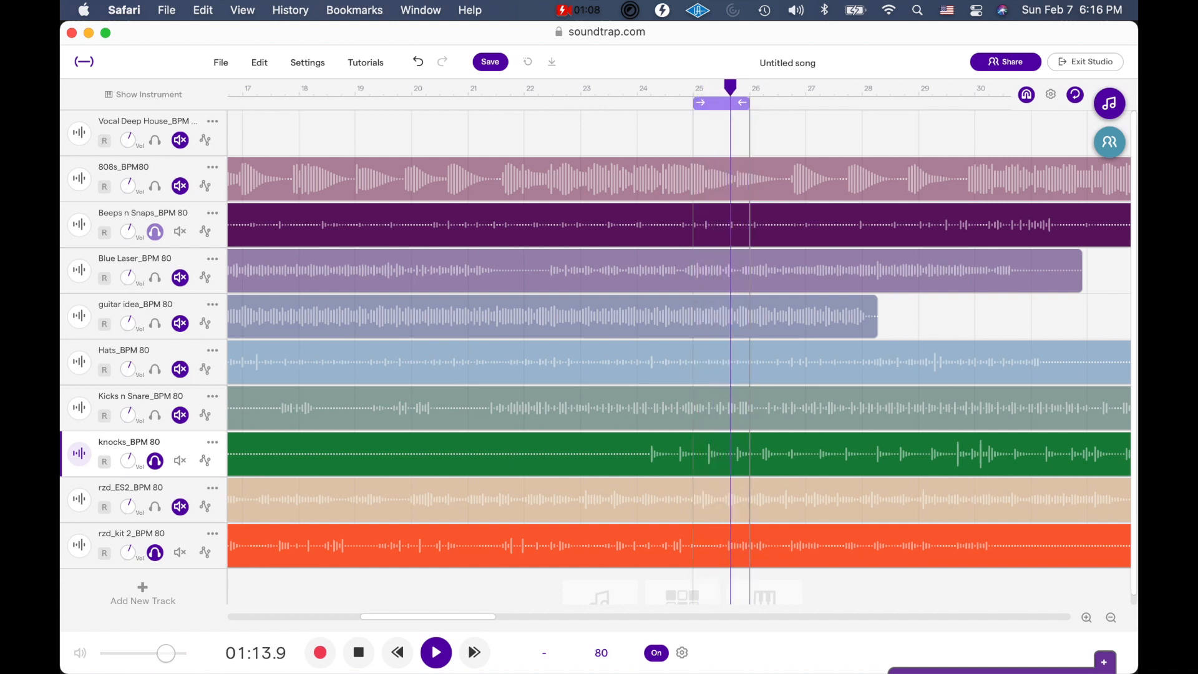
key("space")
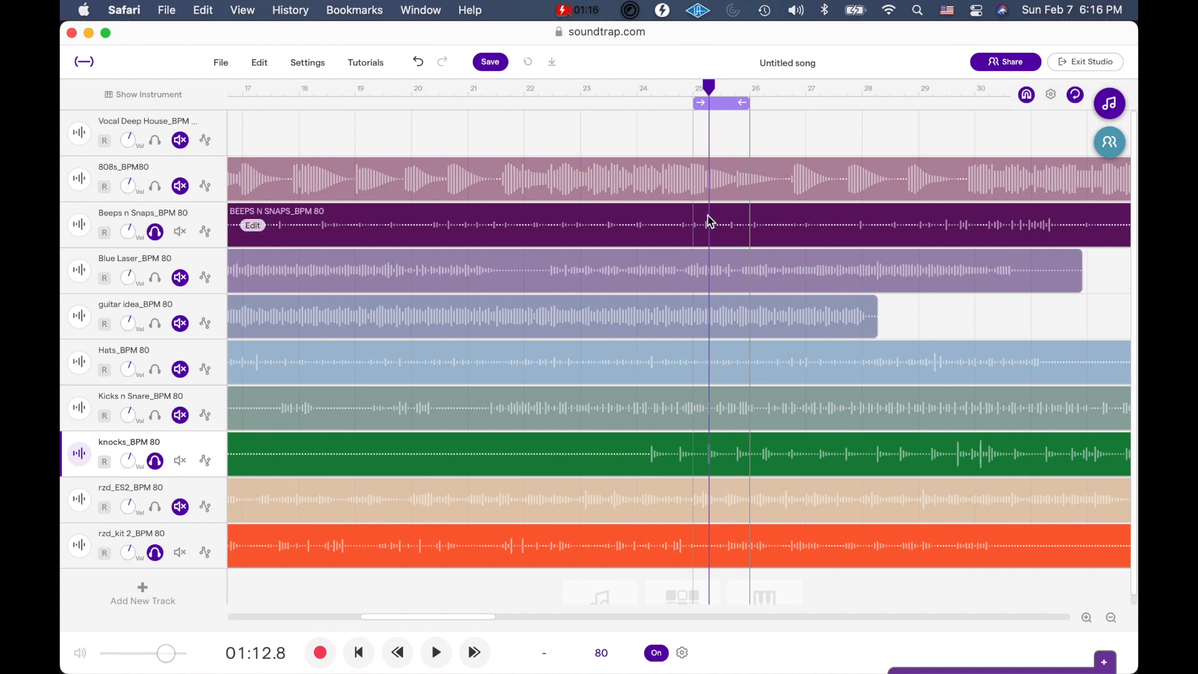
Step: Split the Beeps n Snaps_BPM 80 region at 01:12.0 and 01:15.0, the start and end of the looped bar 25
mouse_move(708, 87)
left_mouse_down()
mouse_move(760, 87)
mouse_move(695, 91)
left_mouse_up()
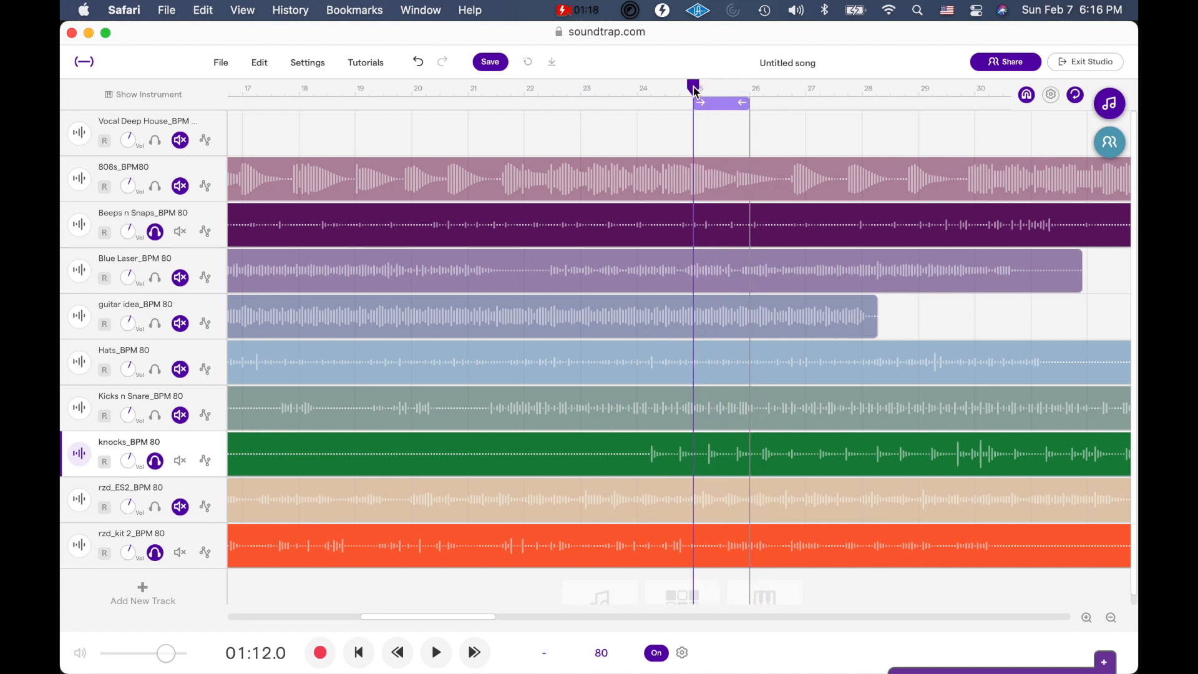
left_click(697, 231)
right_click(697, 231)
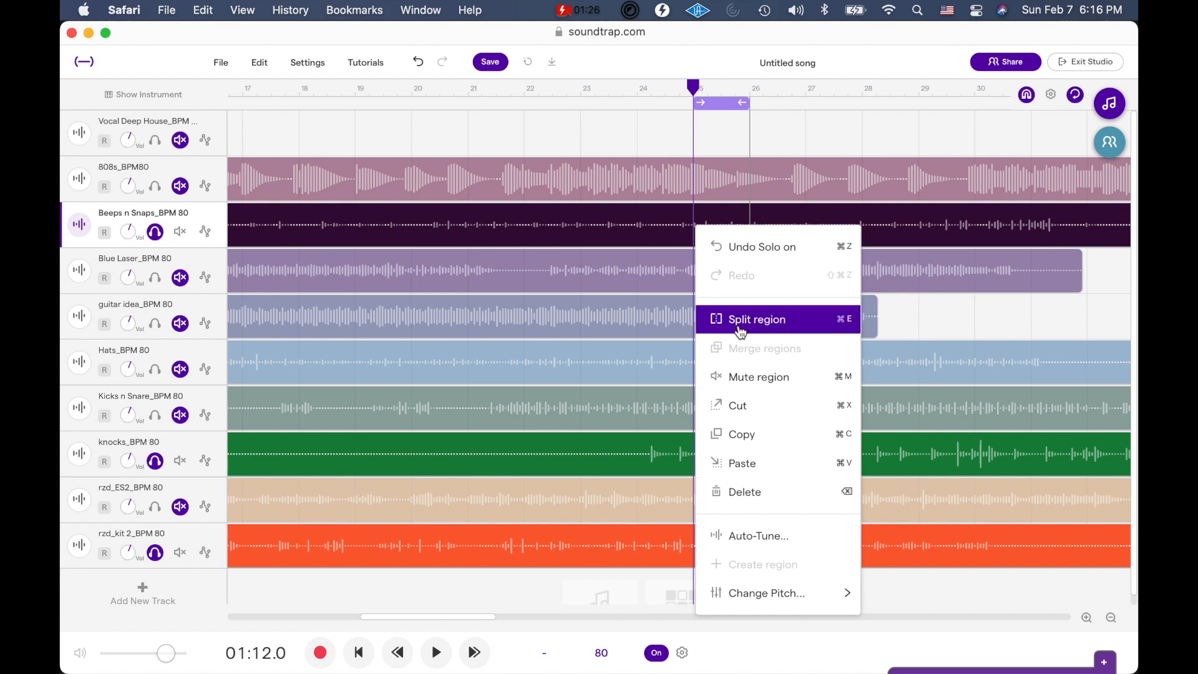
left_click(778, 328)
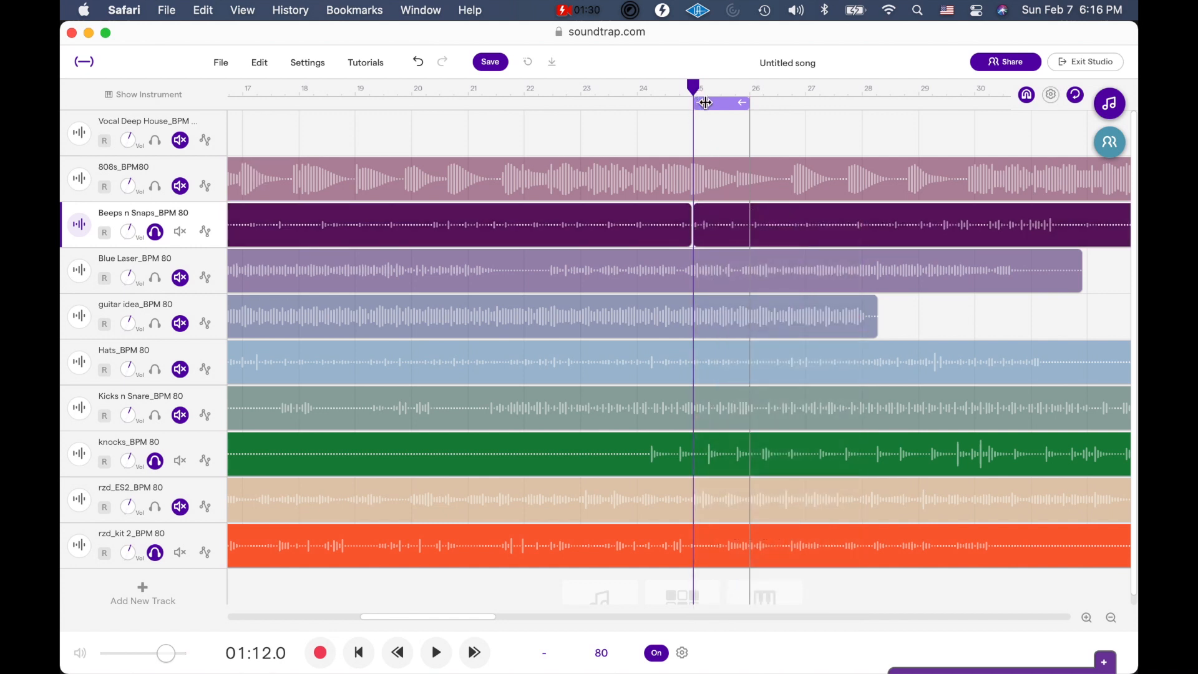
left_click_drag(697, 96, 756, 94)
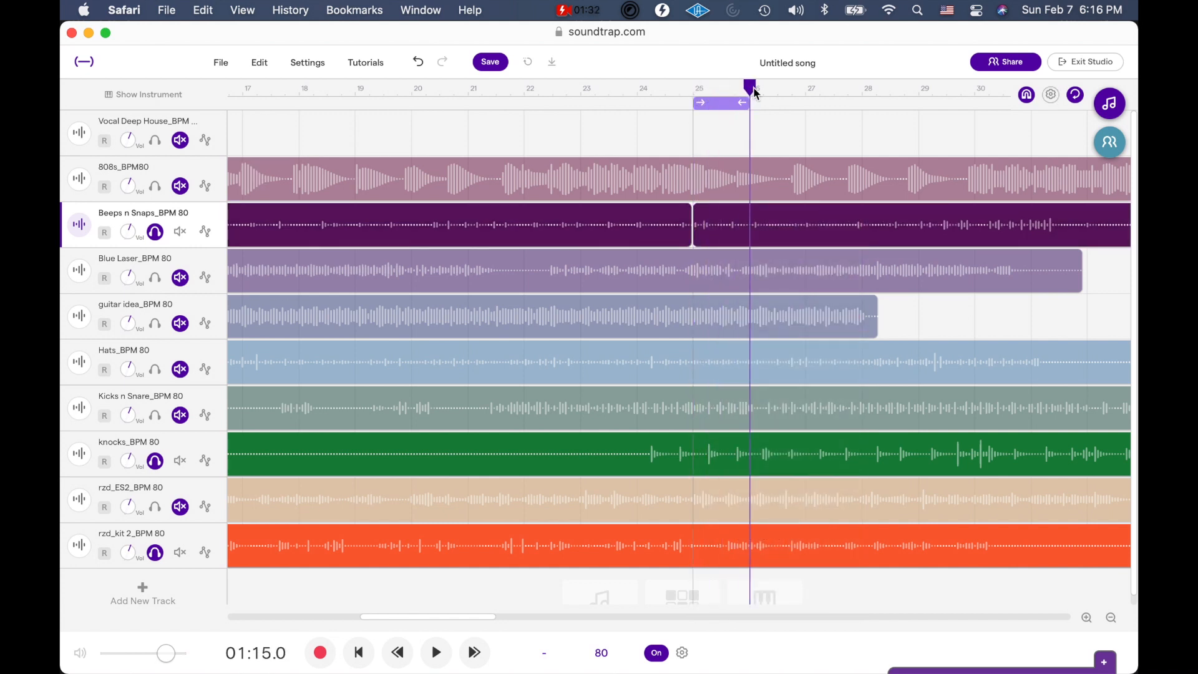
right_click(752, 225)
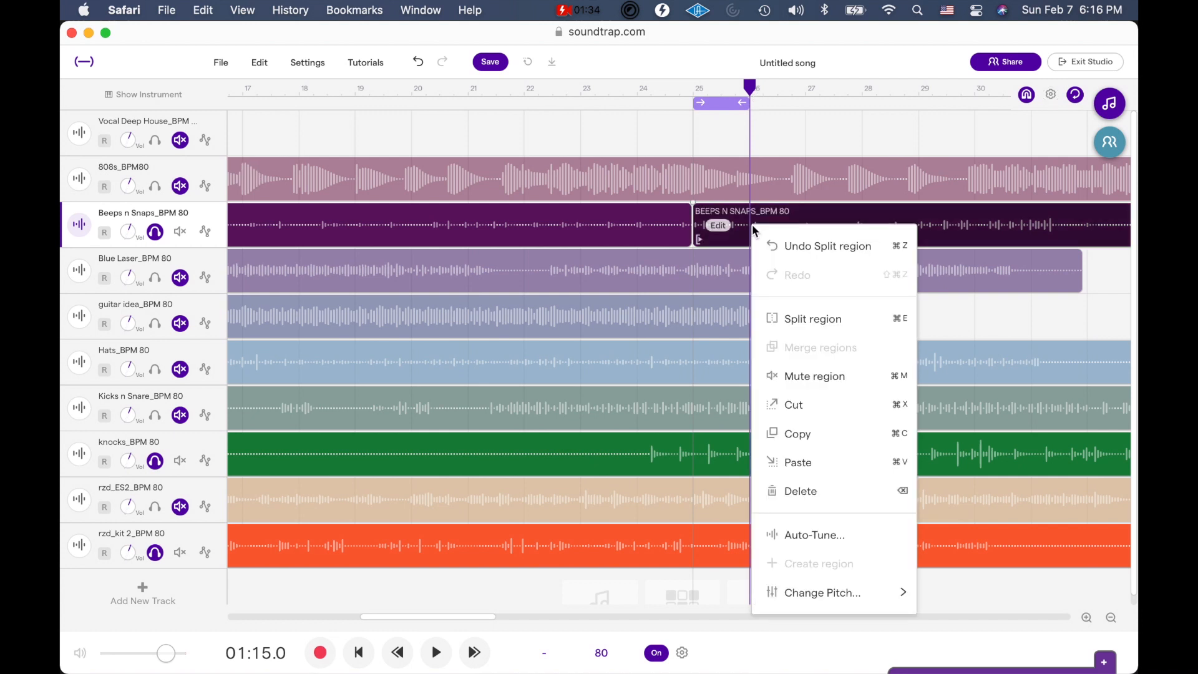
left_click(781, 319)
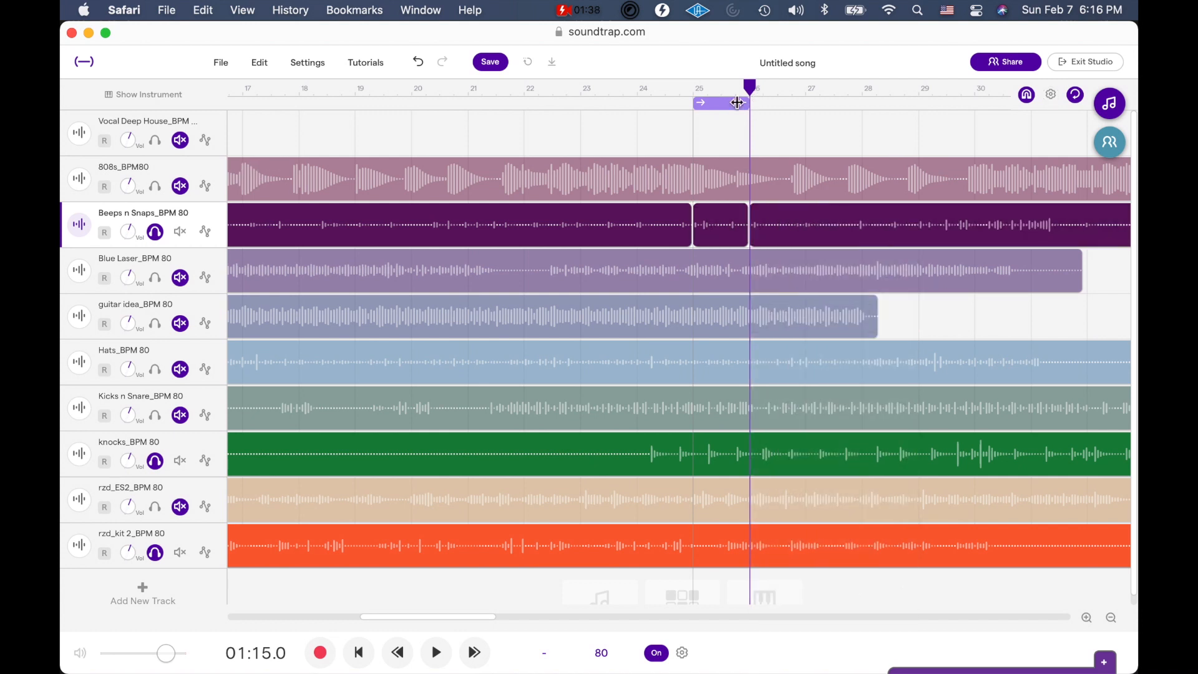
Step: Split the knocks_BPM 80 region at 01:12.0 and 01:15.0, isolating the looped bar
left_click_drag(750, 88, 701, 93)
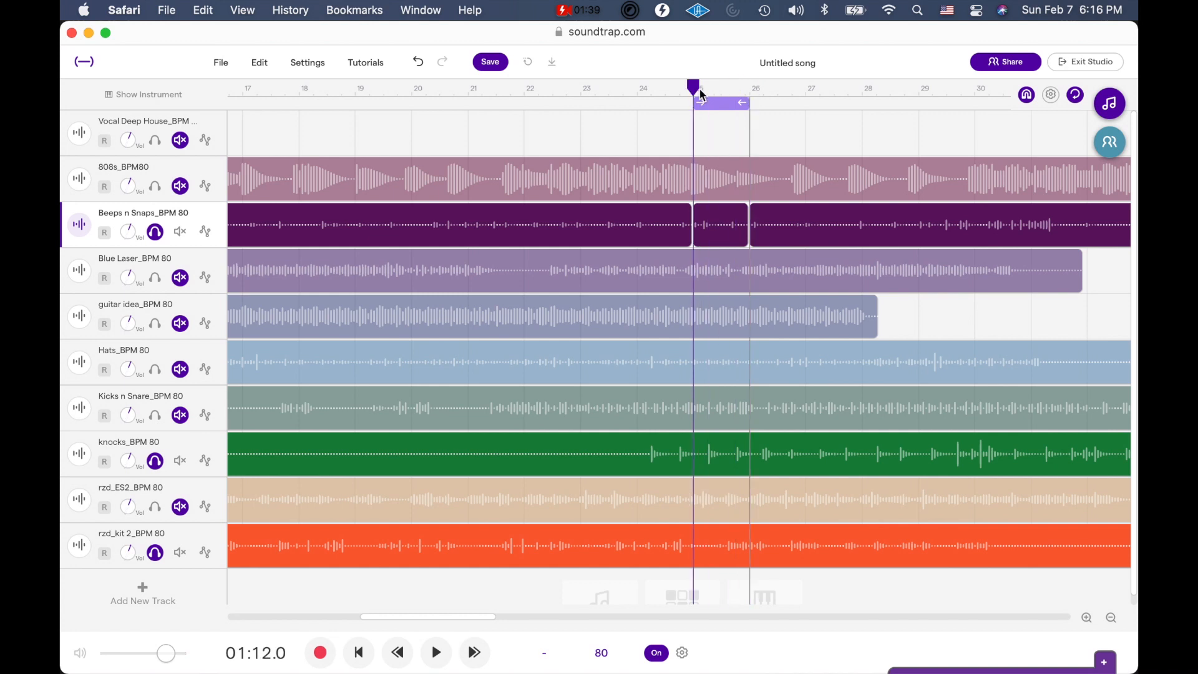
right_click(698, 449)
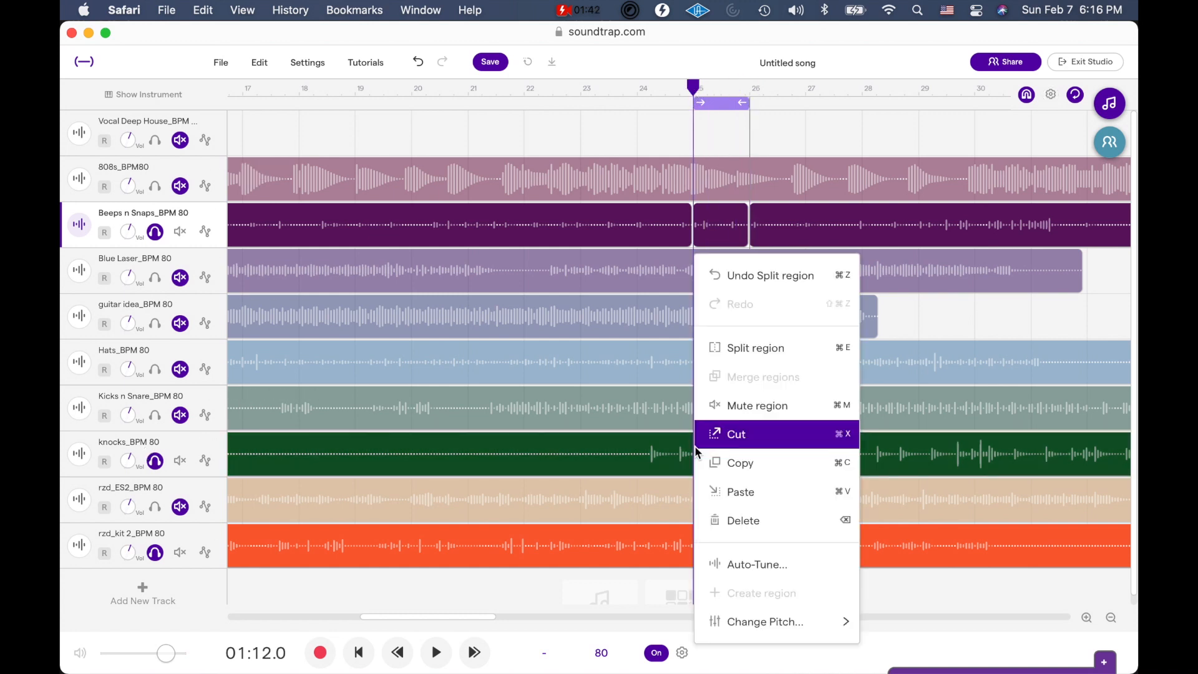
left_click(730, 359)
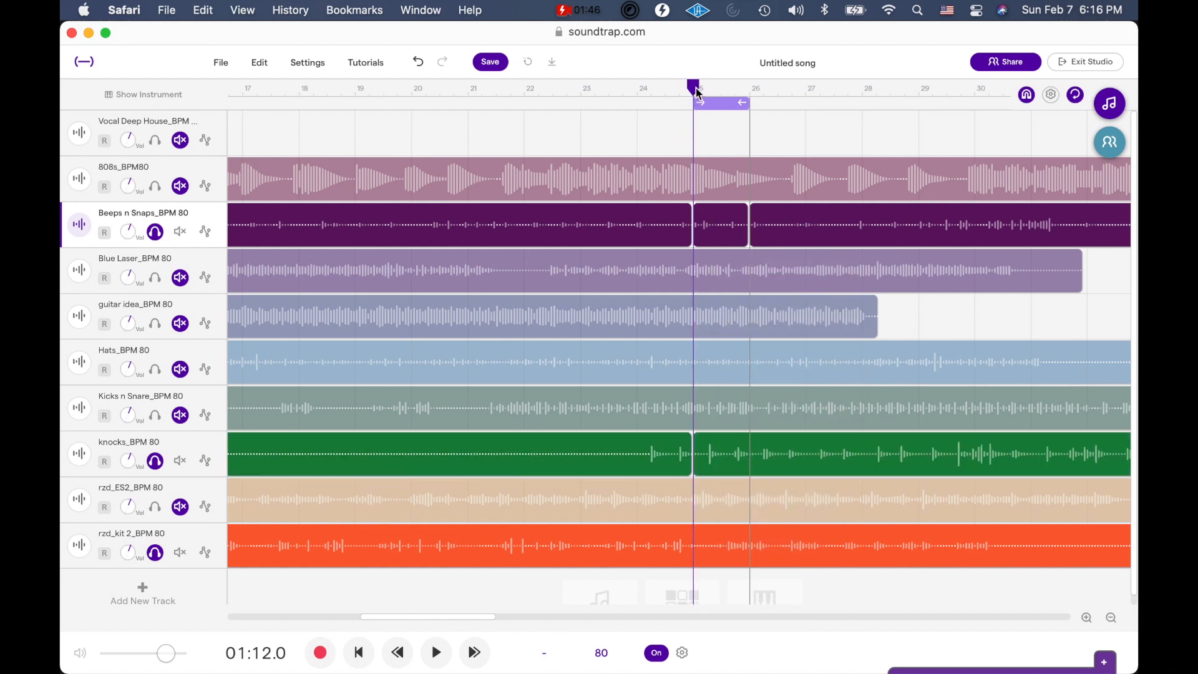
left_click_drag(697, 93, 751, 89)
right_click(751, 448)
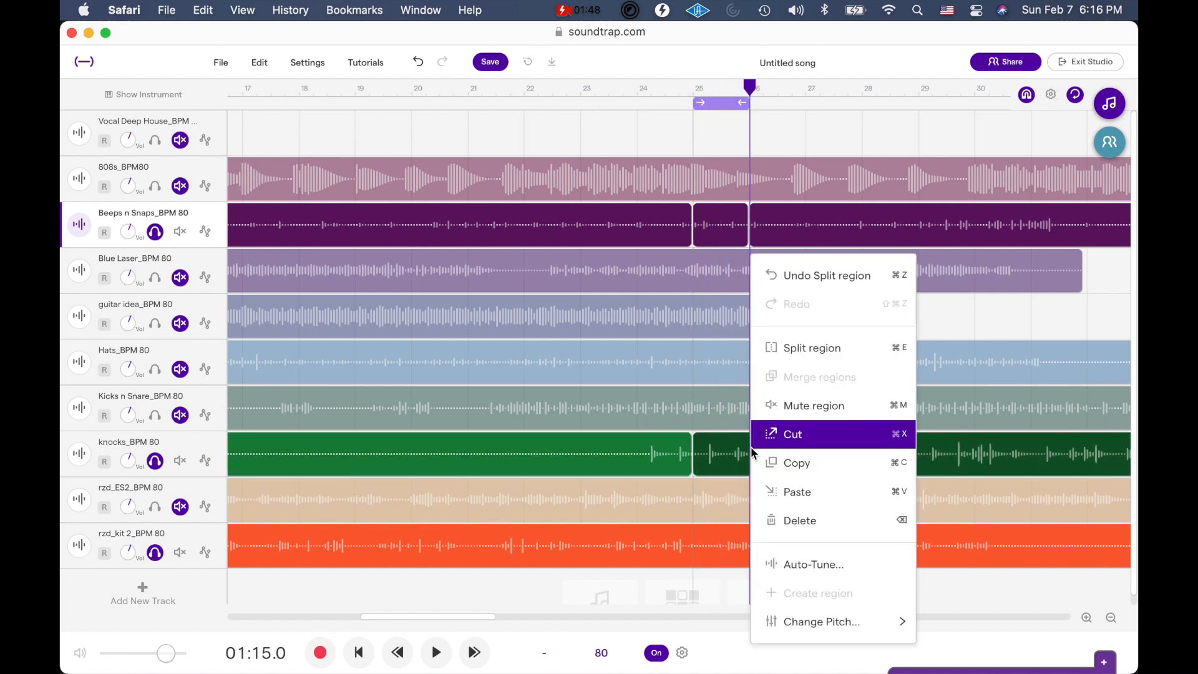
left_click(792, 356)
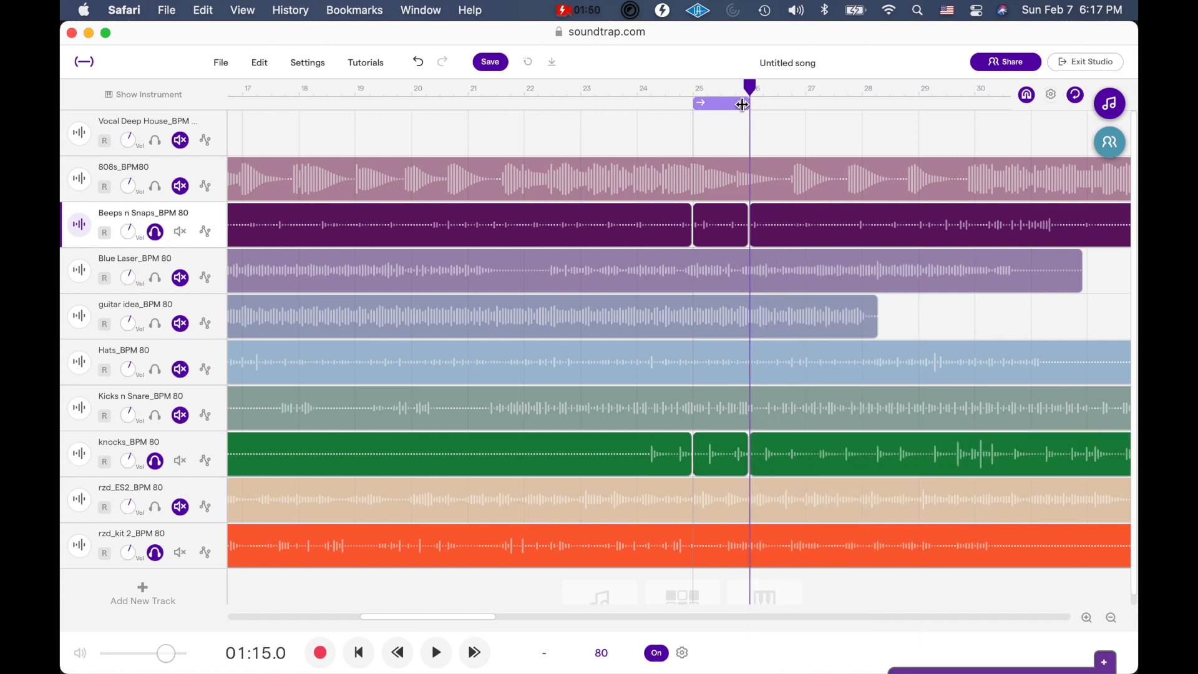
Step: Split the rzd_kit 2_BPM 80 region at both edges of the loop, 01:12.0 and 01:15.0
left_click_drag(750, 88, 694, 90)
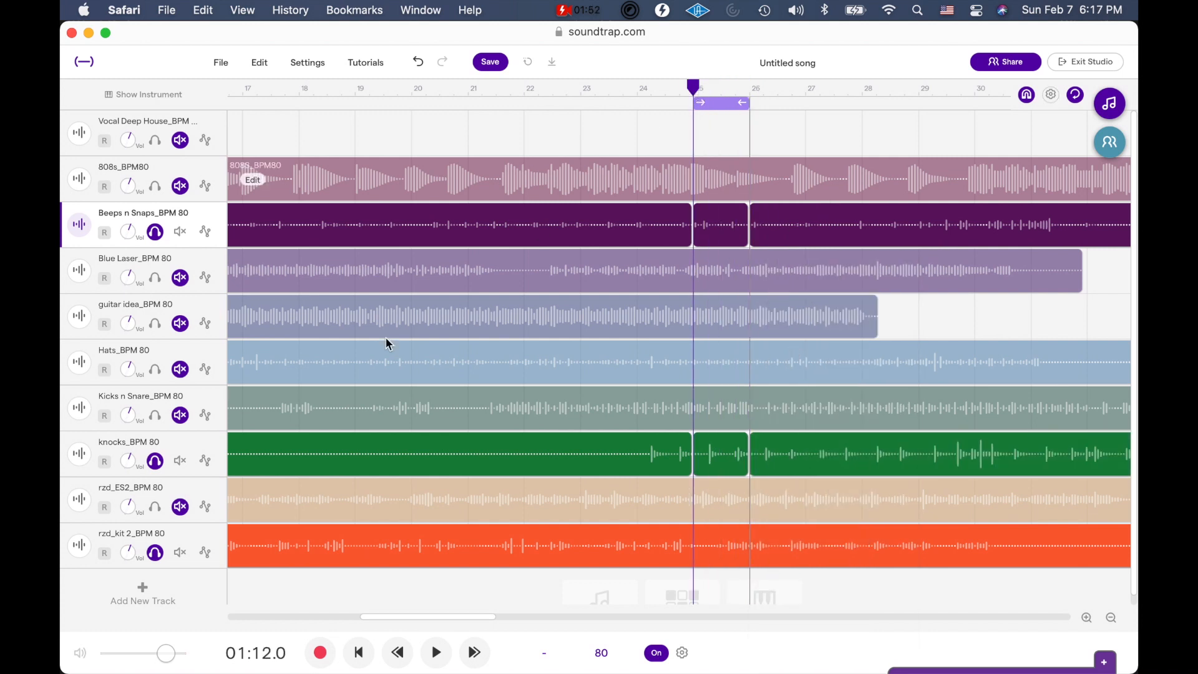
right_click(697, 544)
left_click(739, 353)
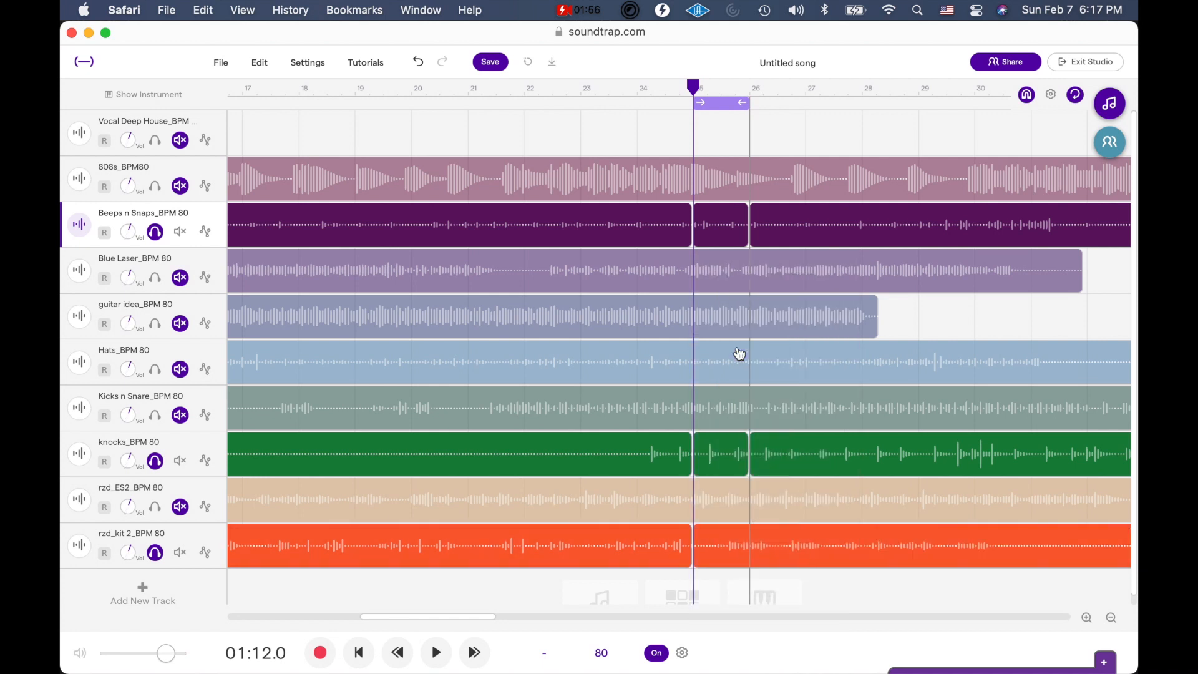
left_click_drag(694, 88, 750, 88)
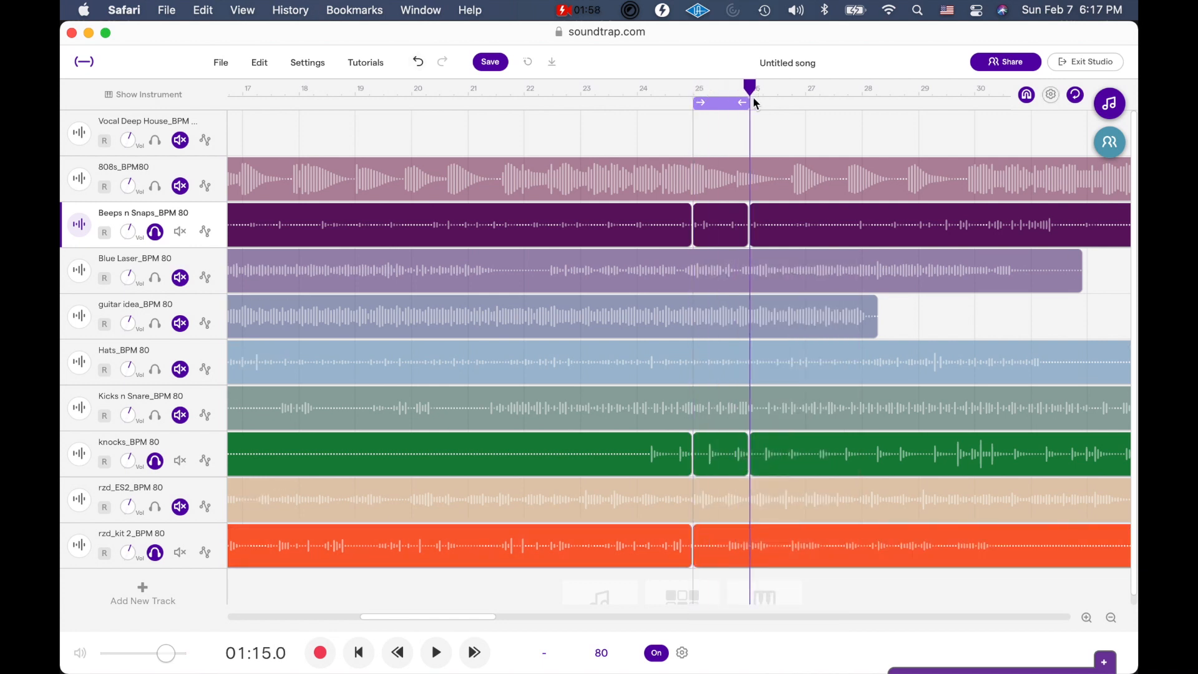
right_click(754, 543)
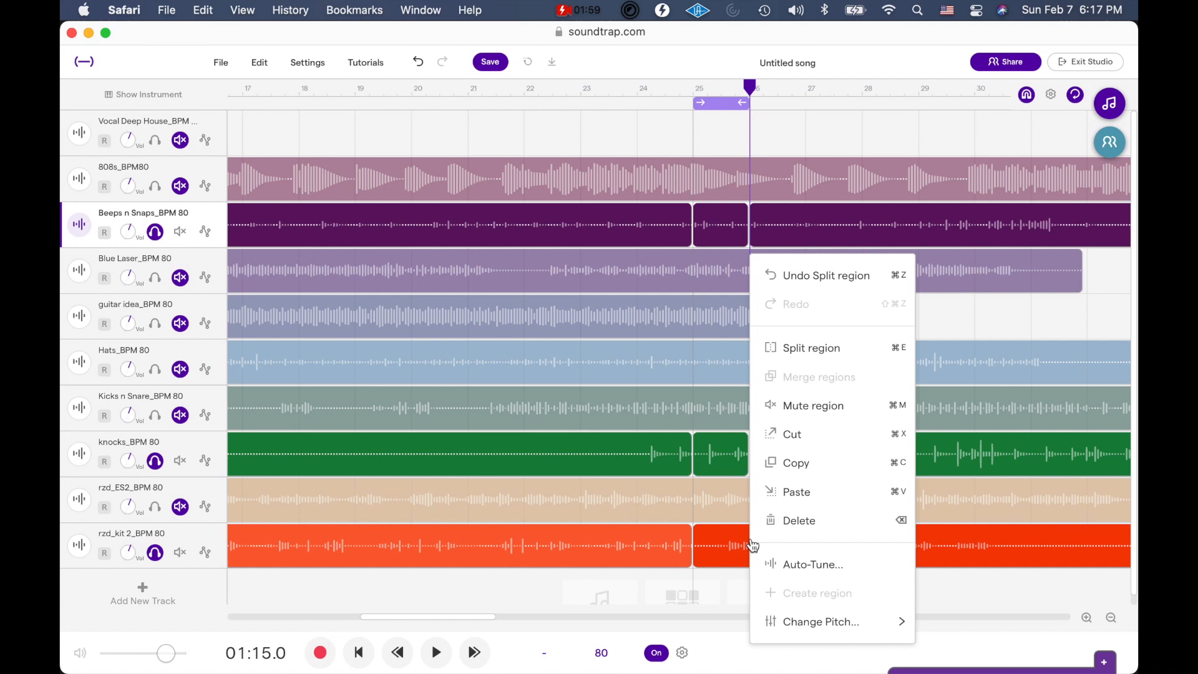
left_click(810, 357)
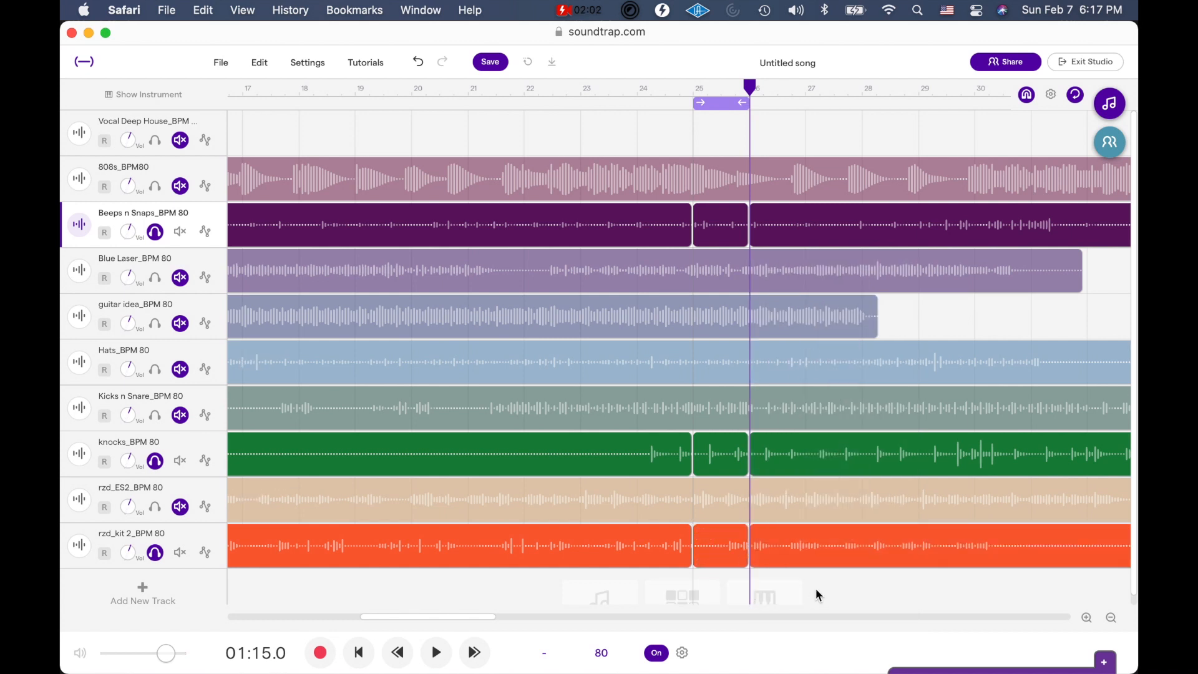
Step: Copy the isolated bar 25 segment of Beeps n Snaps_BPM 80 and paste it at bar 36 (01:45.0), past the end of the stems
left_click(722, 548)
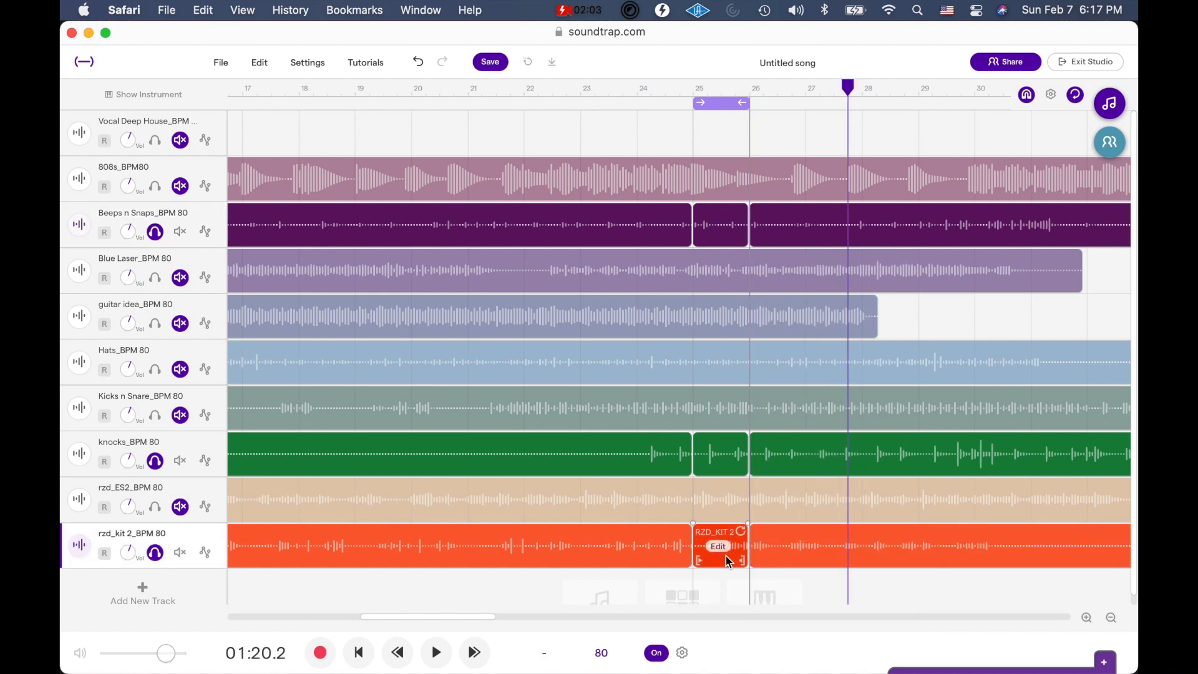
left_click(722, 449)
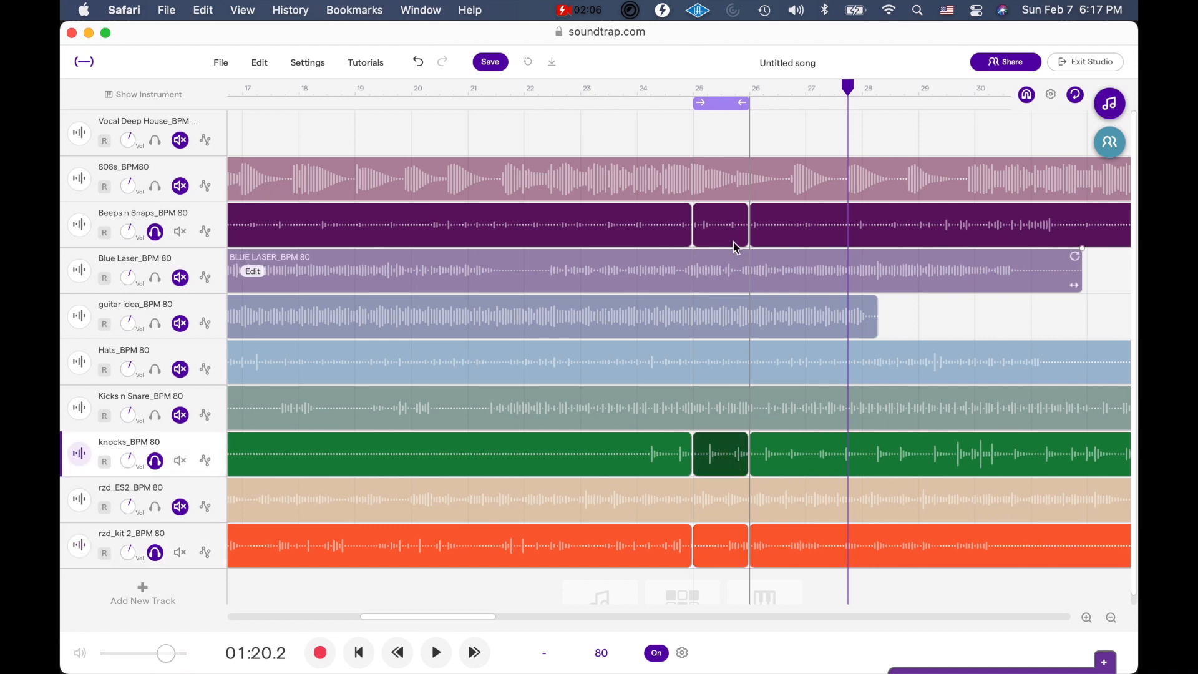
left_click(729, 220)
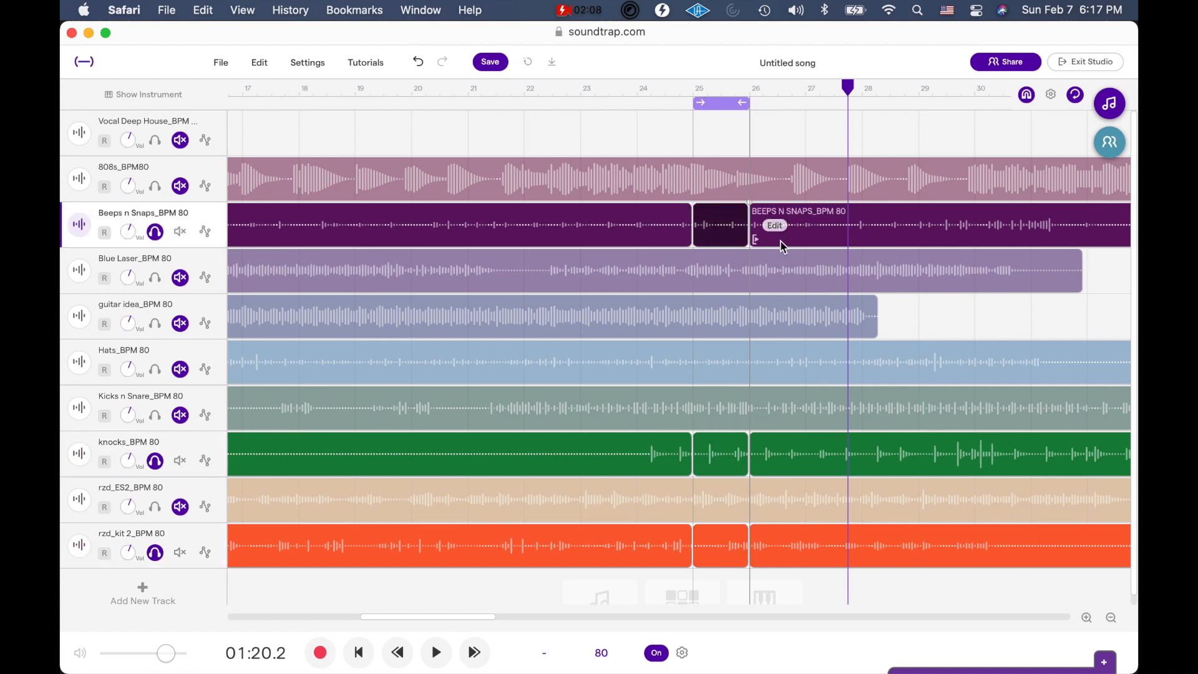
scroll(783, 247, "right", 3)
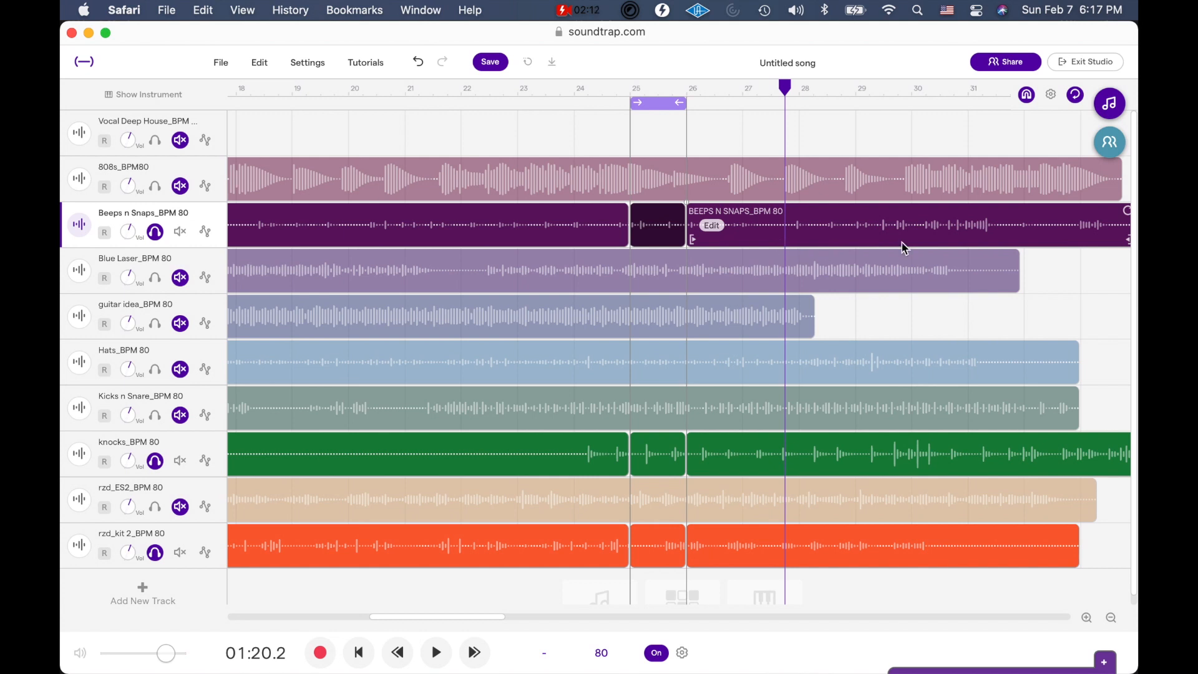
key("minus")
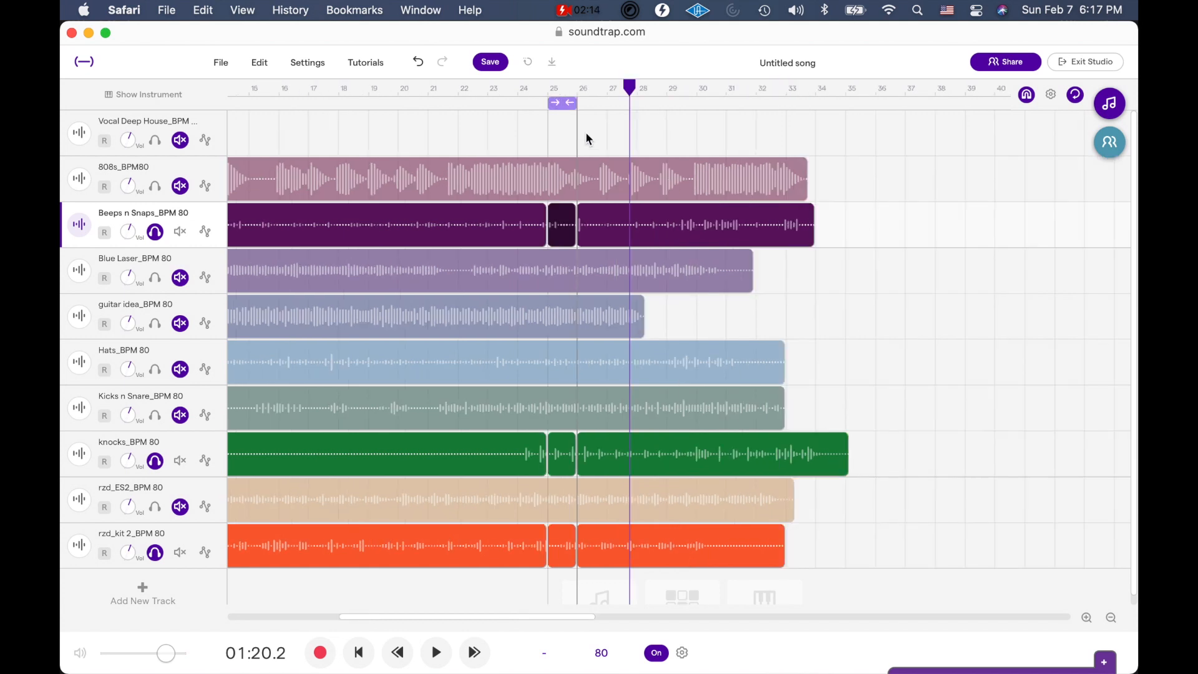
left_click_drag(636, 93, 865, 106)
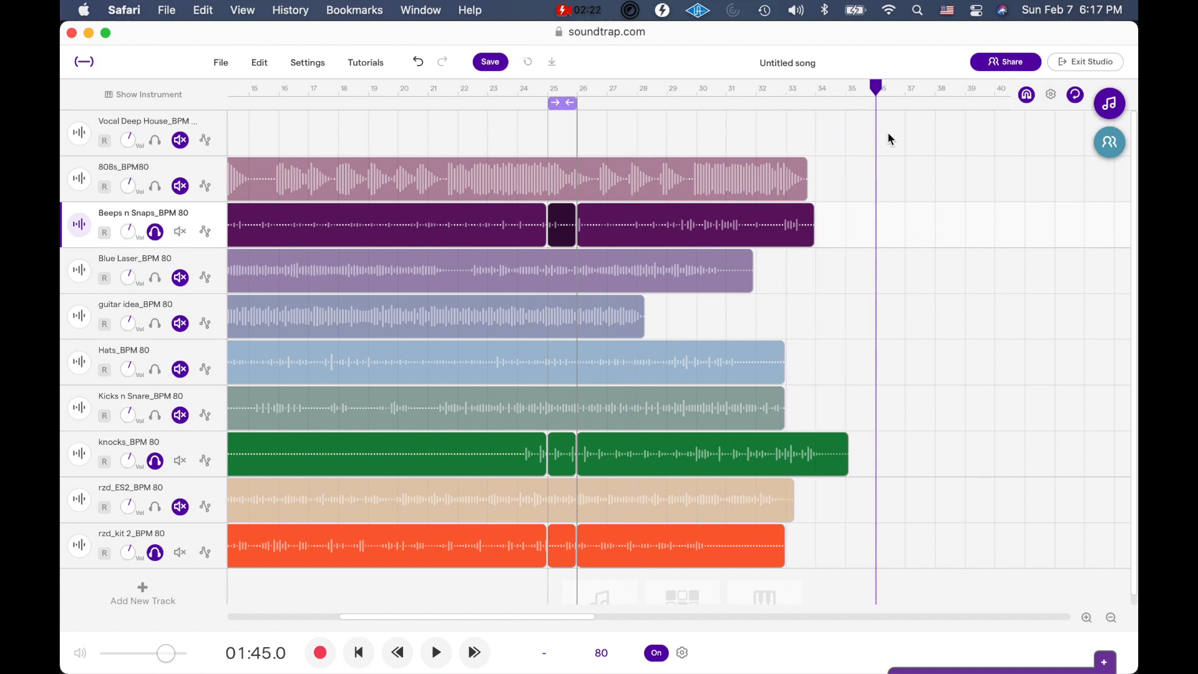
mouse_move(878, 91)
left_mouse_down()
mouse_move(906, 91)
mouse_move(887, 92)
left_mouse_up()
key("super+v")
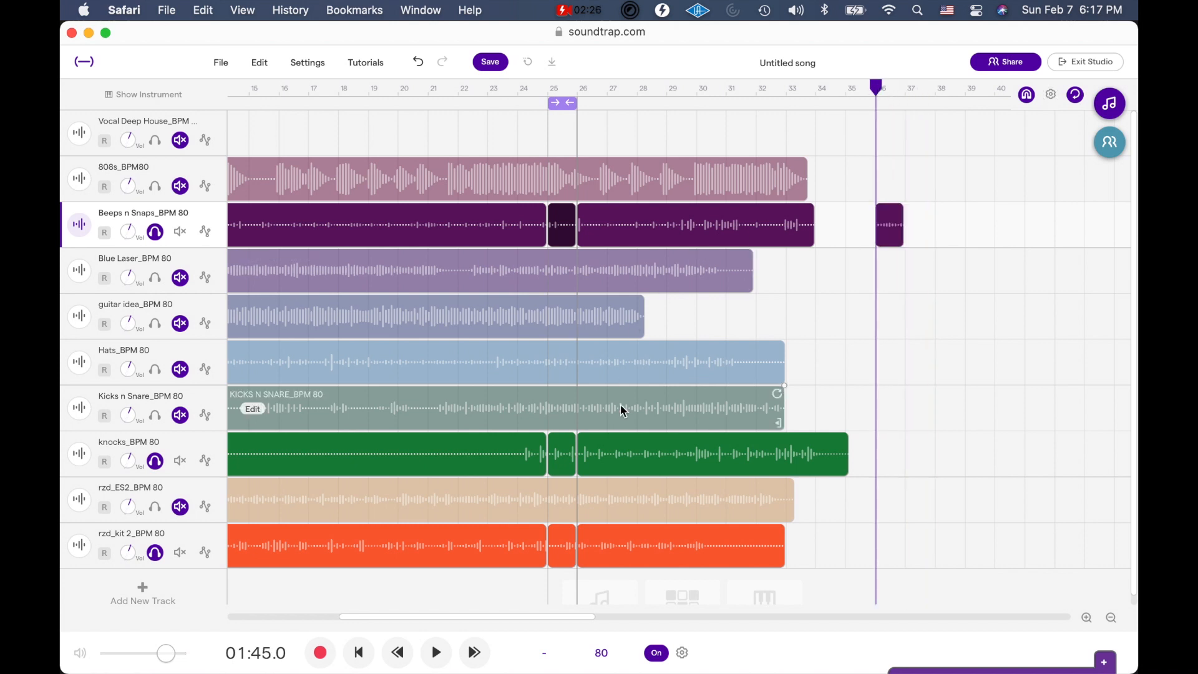
Step: Copy the isolated bar 25 segments of knocks_BPM 80 and rzd_kit 2_BPM 80 and paste each at bar 36 (01:45.0)
left_click(560, 448)
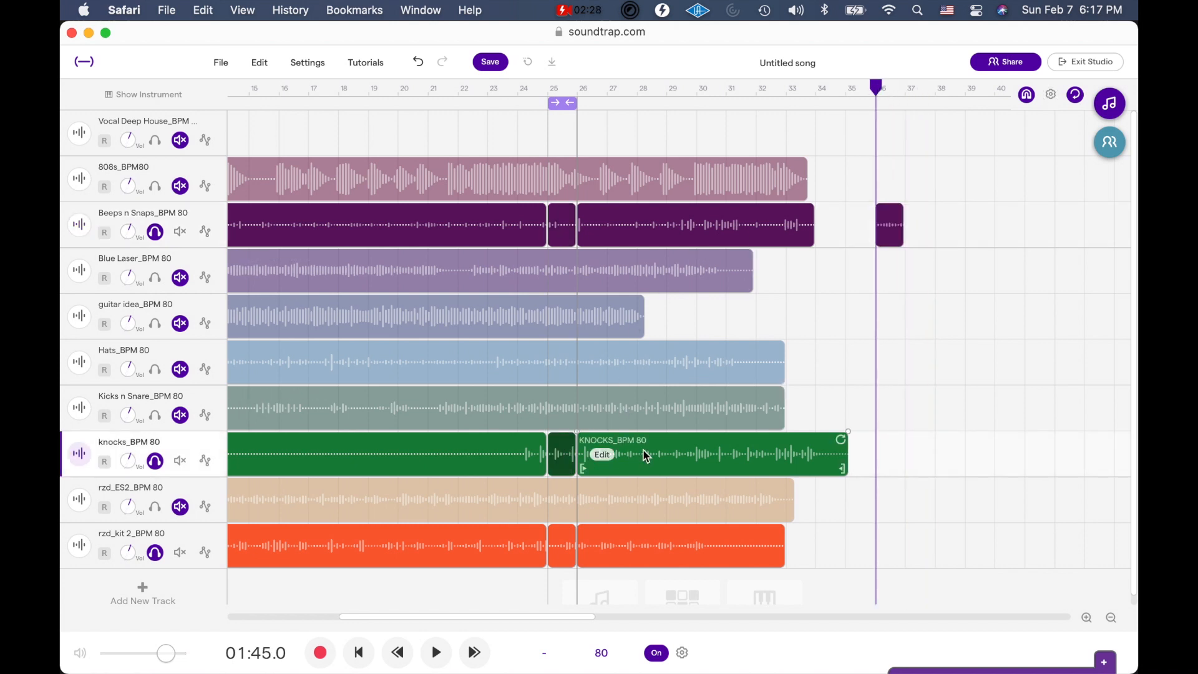
key("super+v")
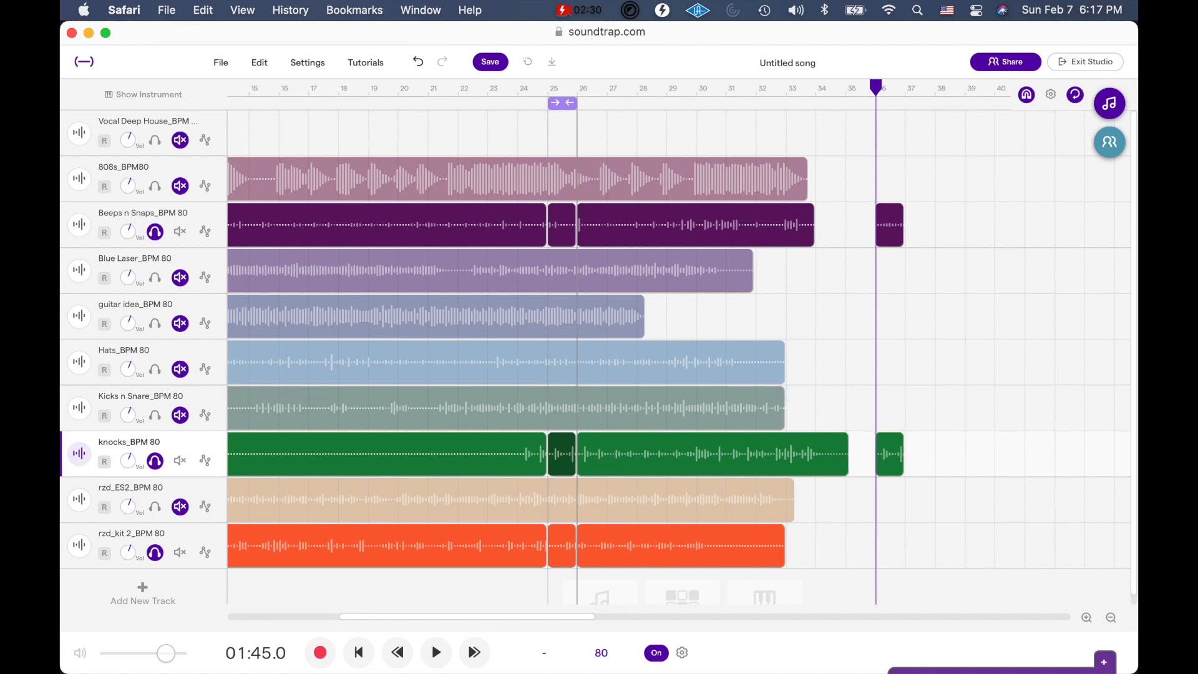
left_click(565, 552)
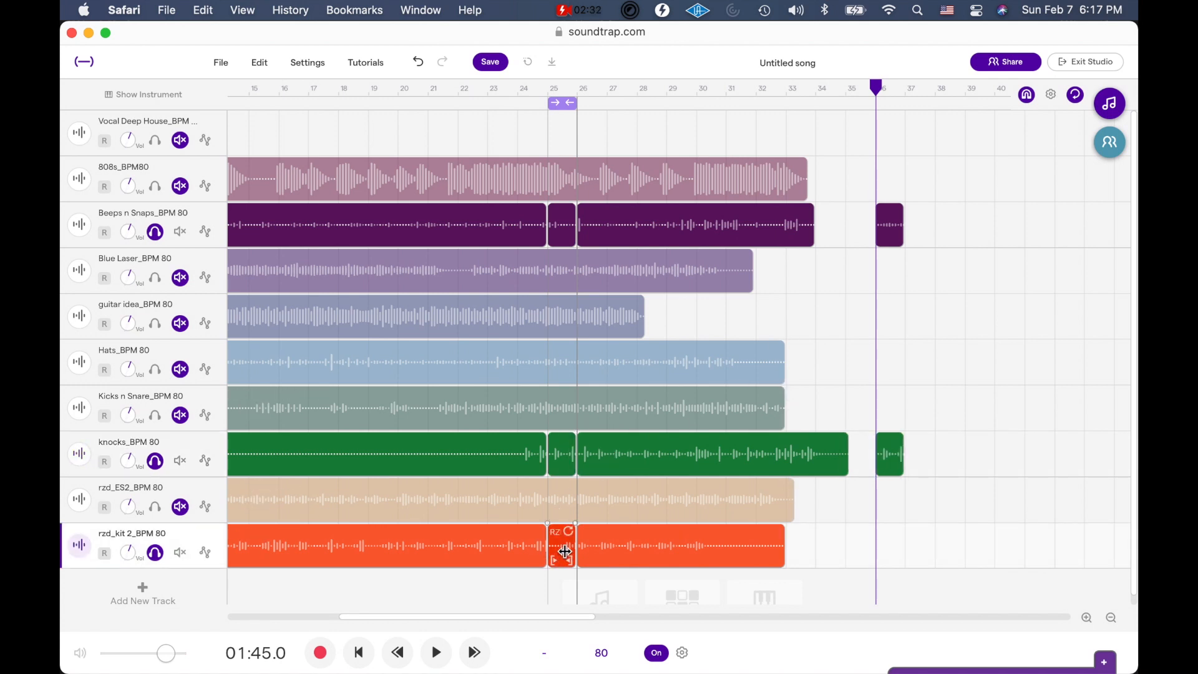
key("super+v")
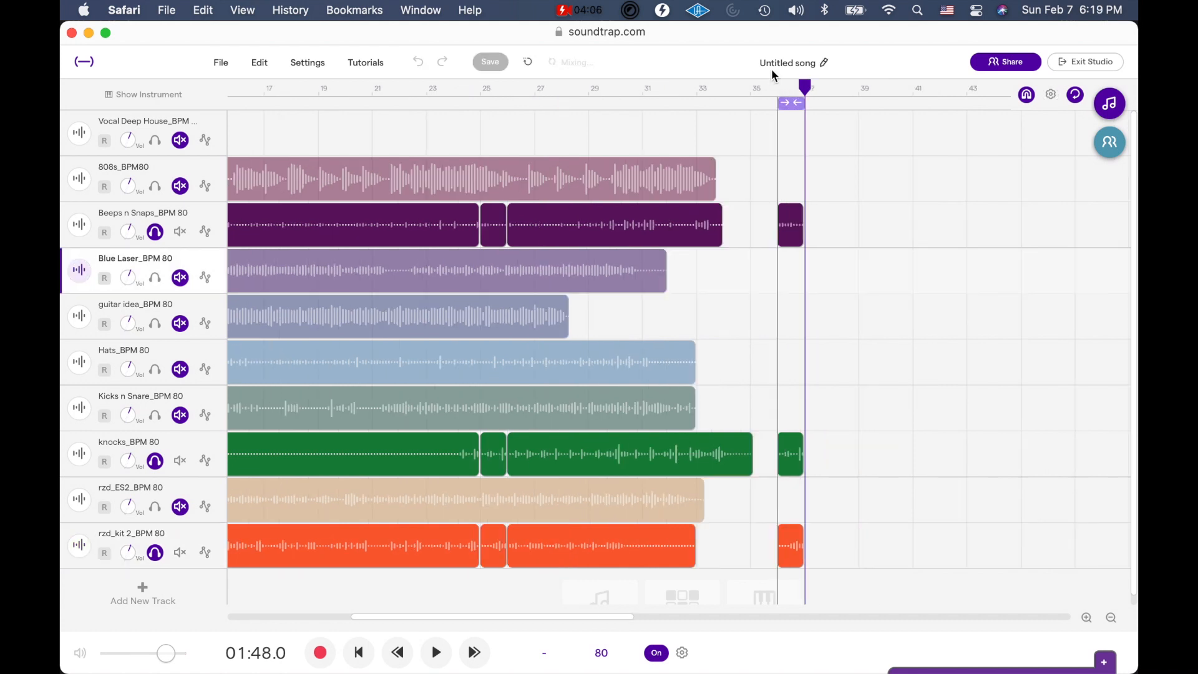
Step: Rename the untitled song with the owner's title and surname followed by "Loops"
left_click(824, 63)
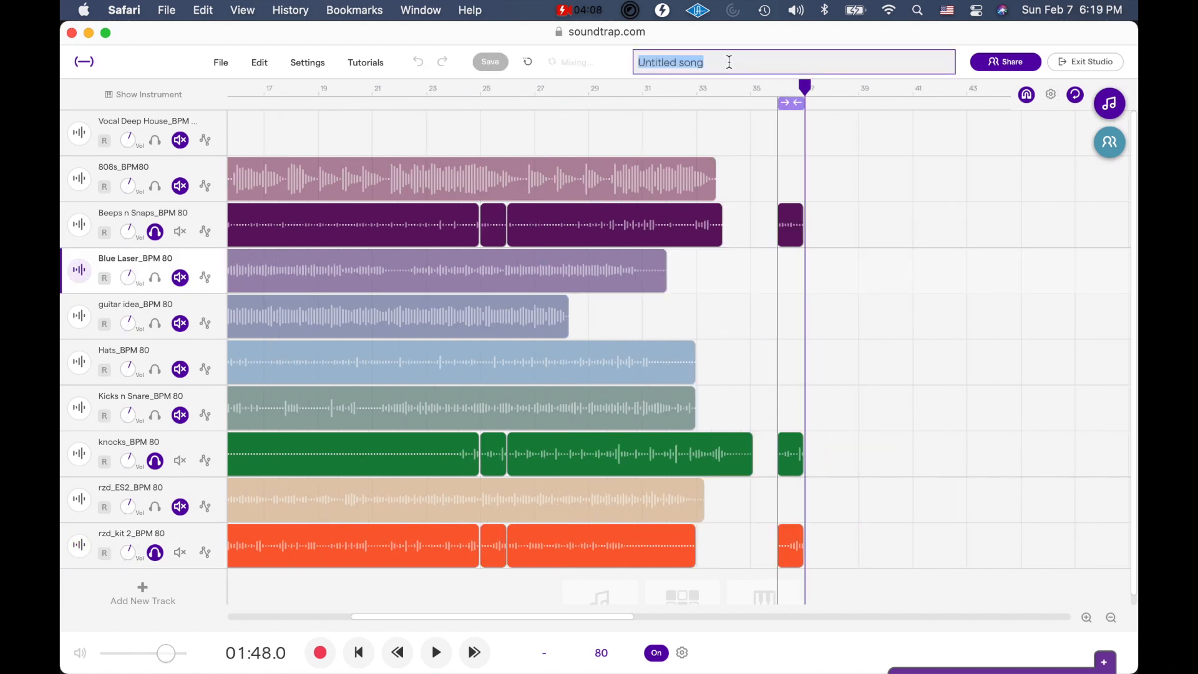
type("Mr. Sharp's Loo")
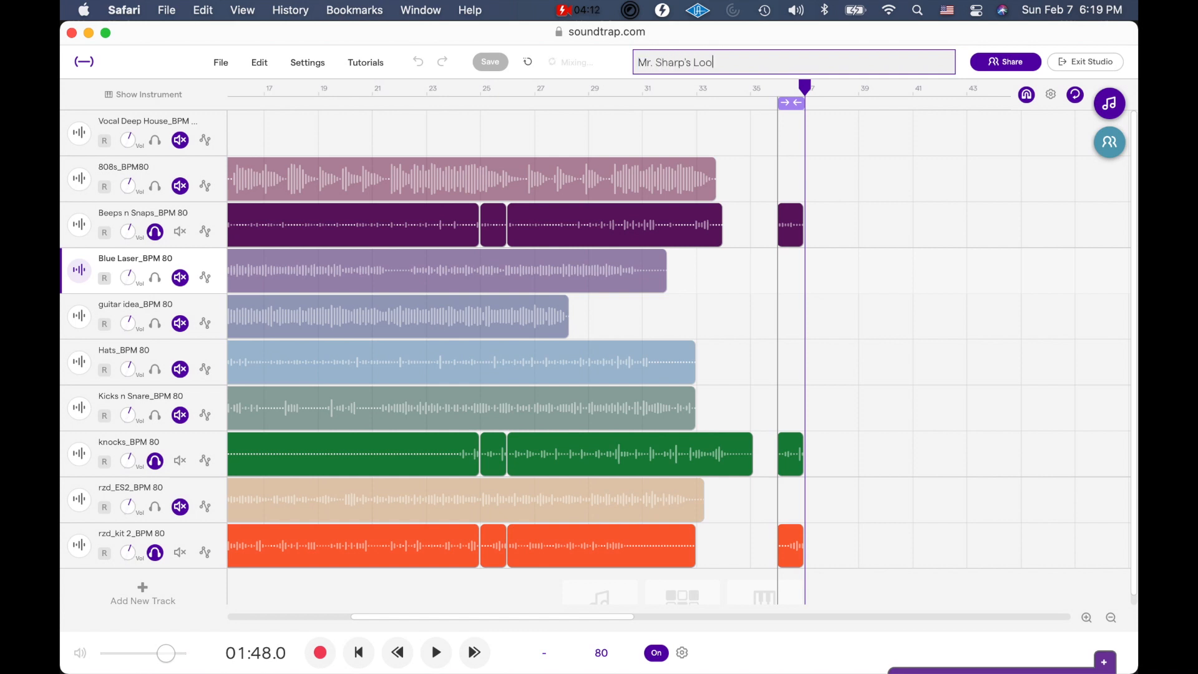
type("ps")
key("Return")
Step: Loop the pasted Beeps n Snaps_BPM 80 segment from bar 36 out to the start of bar 40
mouse_move(797, 215)
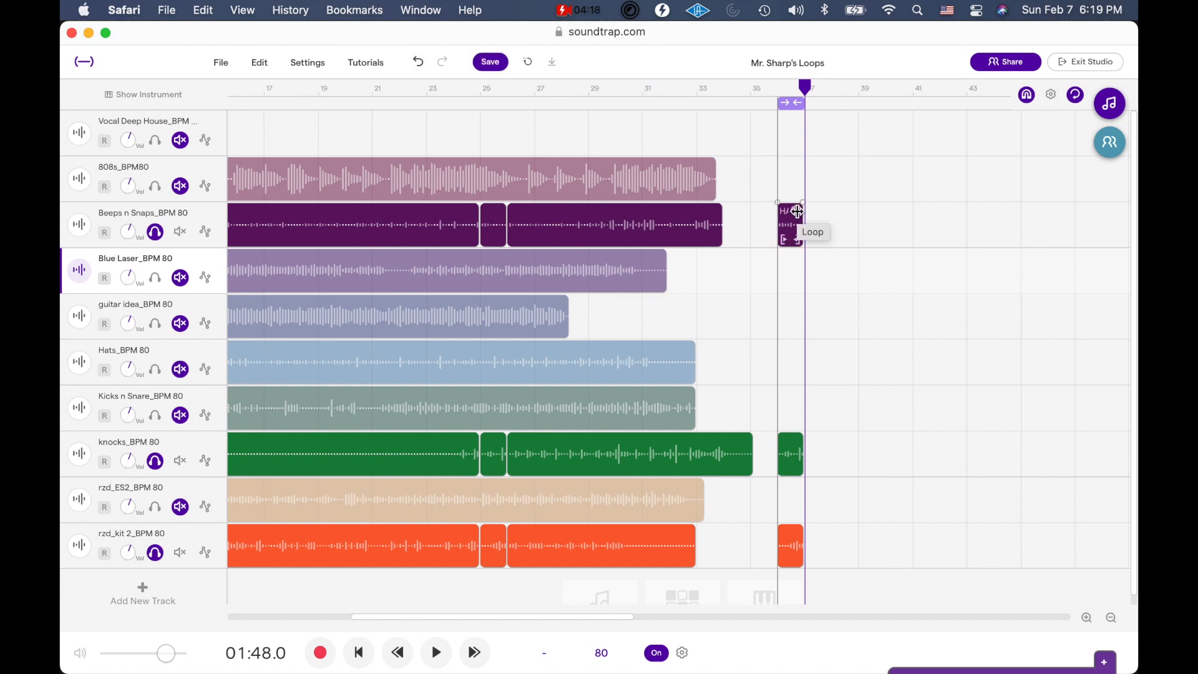
left_click(775, 93)
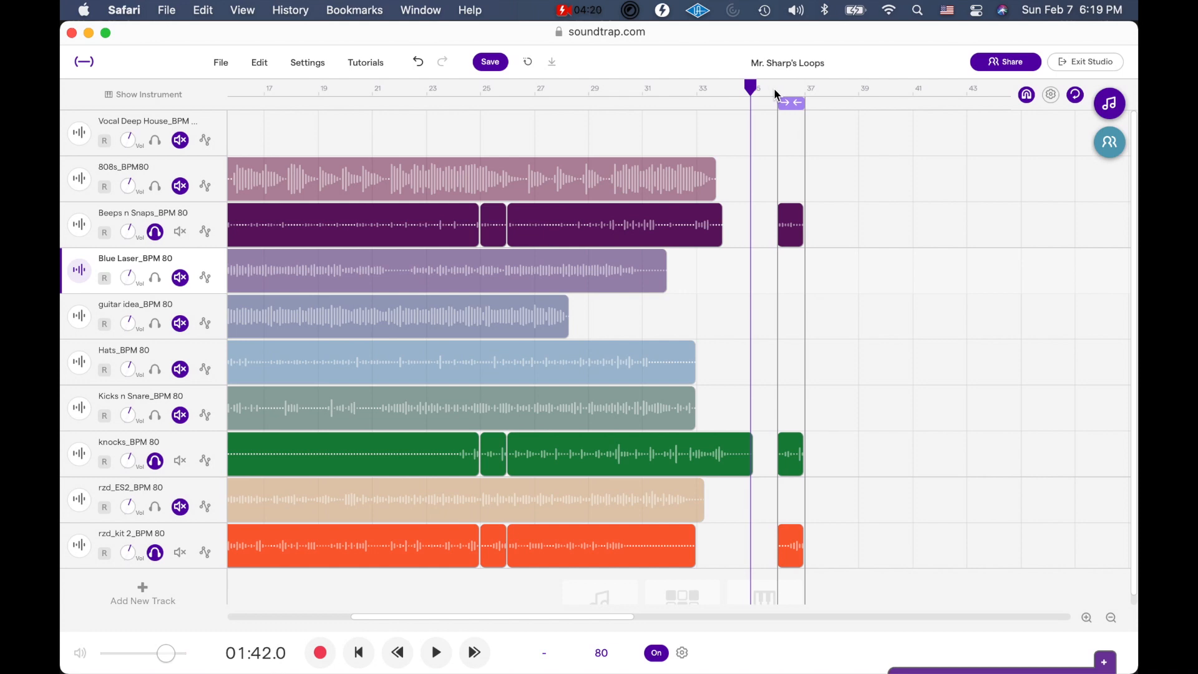
left_click(780, 91)
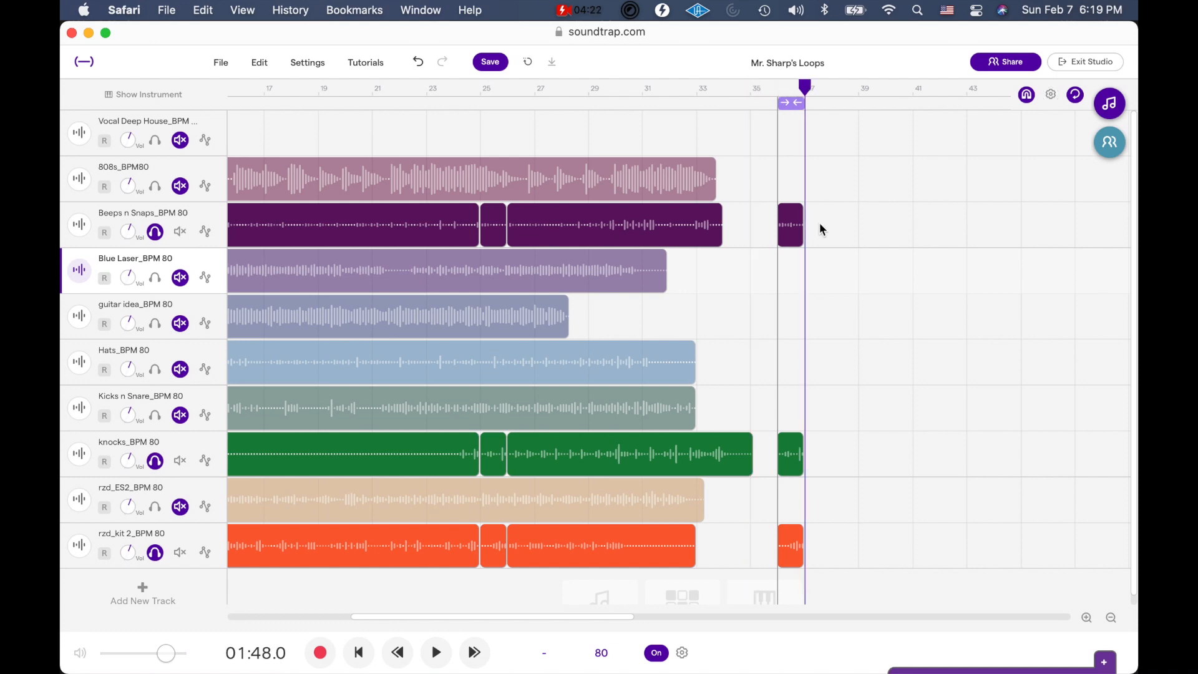
scroll(820, 226, "right", 3)
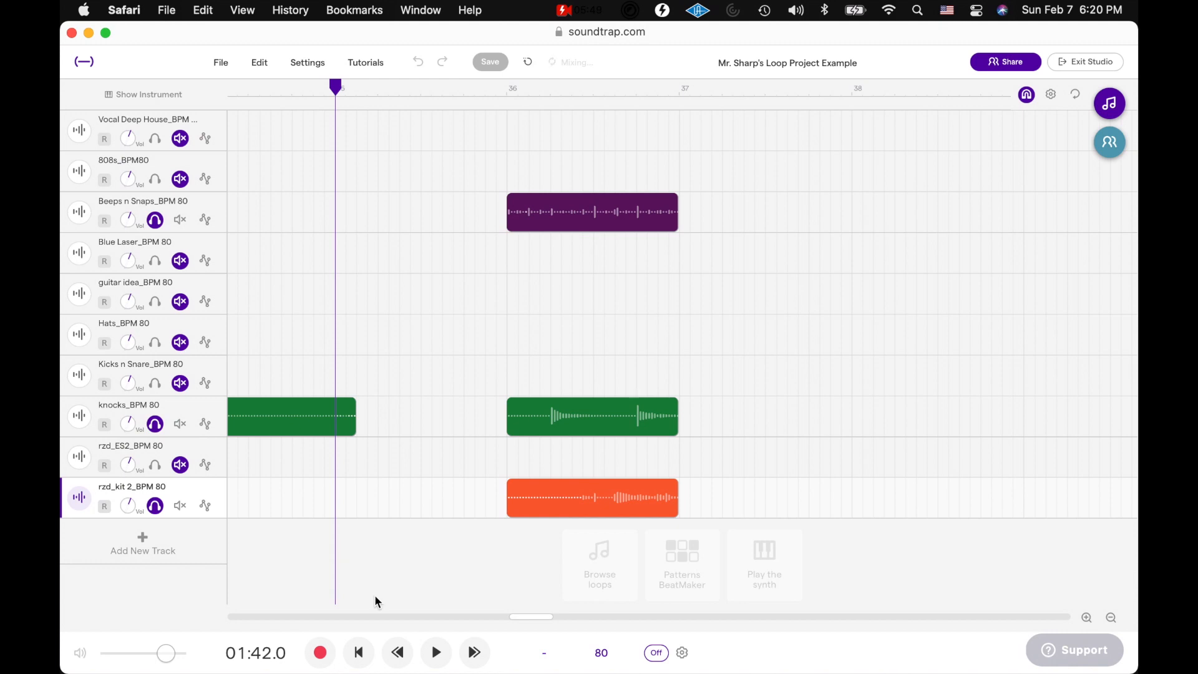
scroll(542, 621, "right", 5)
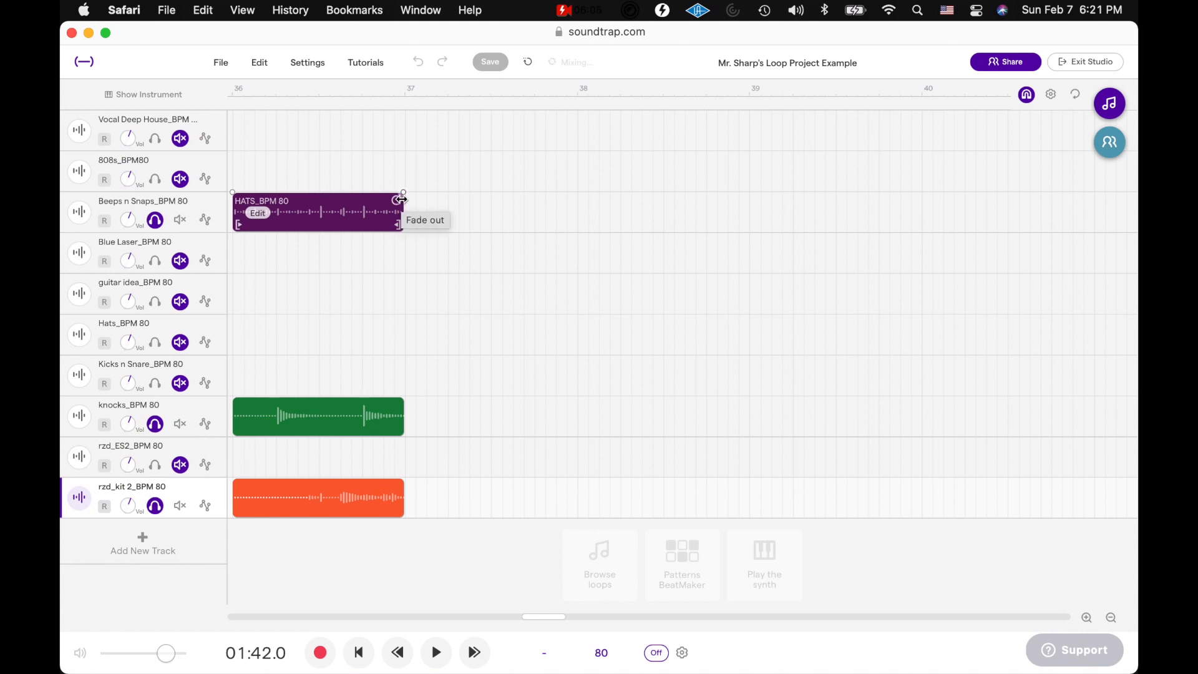
left_click_drag(401, 201, 921, 208)
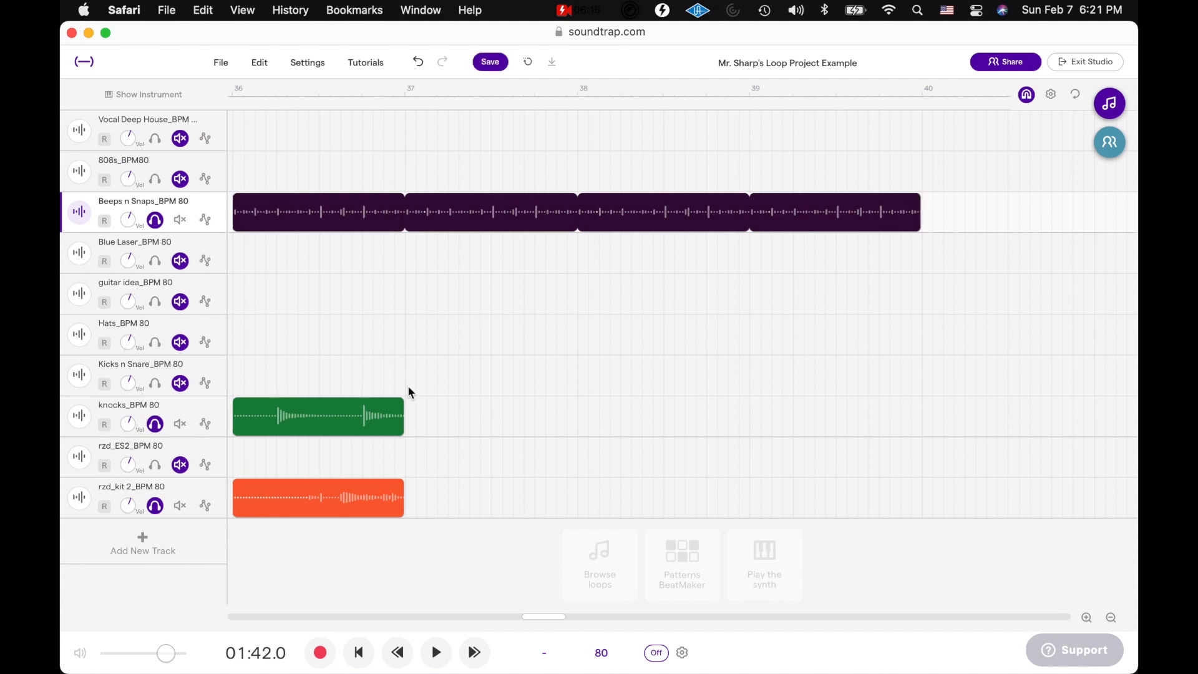
Step: Loop the pasted knocks_BPM 80 and rzd_kit 2_BPM 80 segments from bar 36 out to the start of bar 40
mouse_move(406, 409)
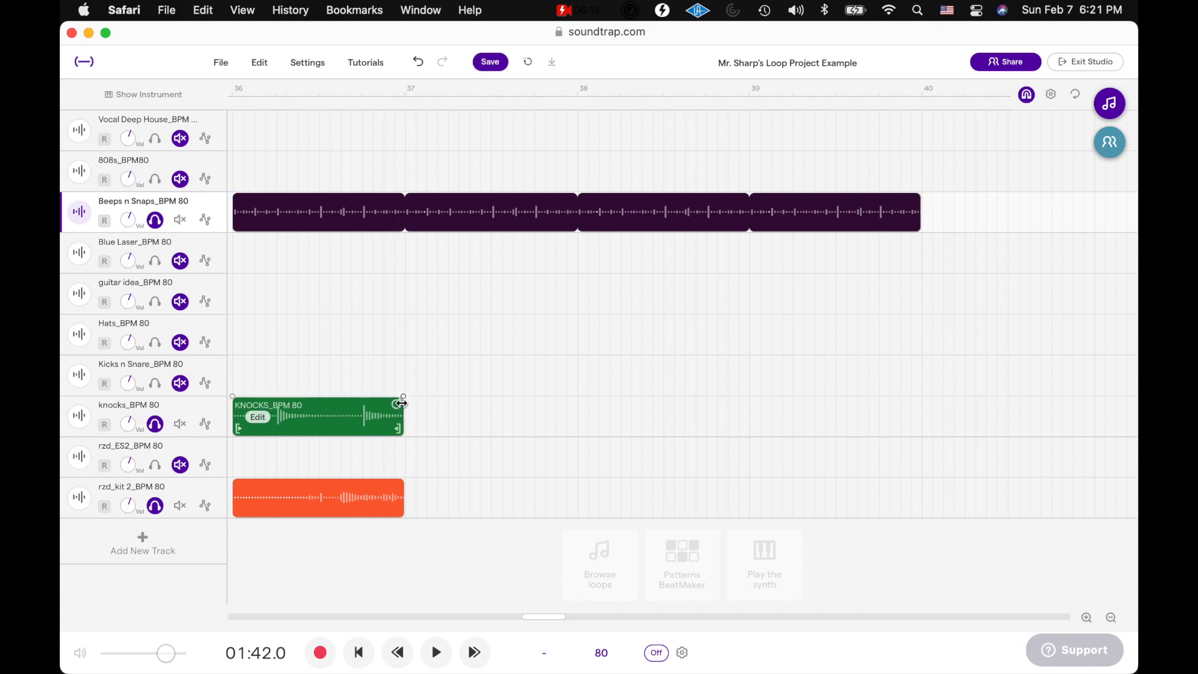
left_click(404, 404)
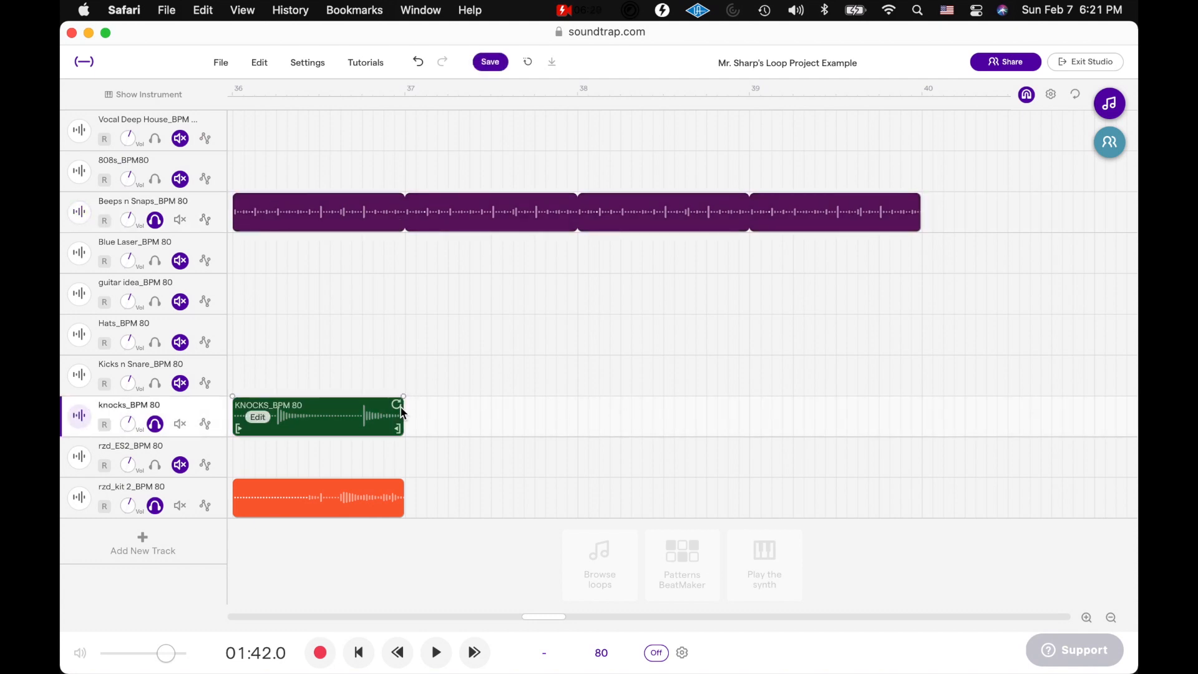
left_click_drag(403, 409, 921, 412)
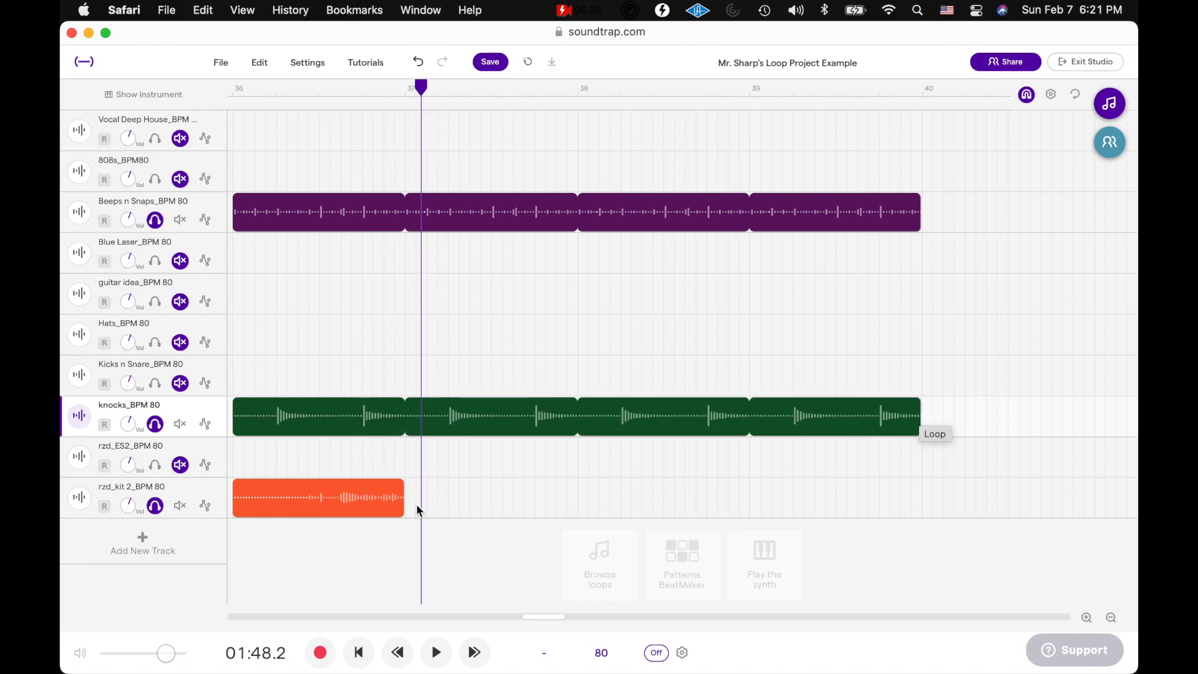
left_click(378, 506)
left_click_drag(450, 487, 922, 501)
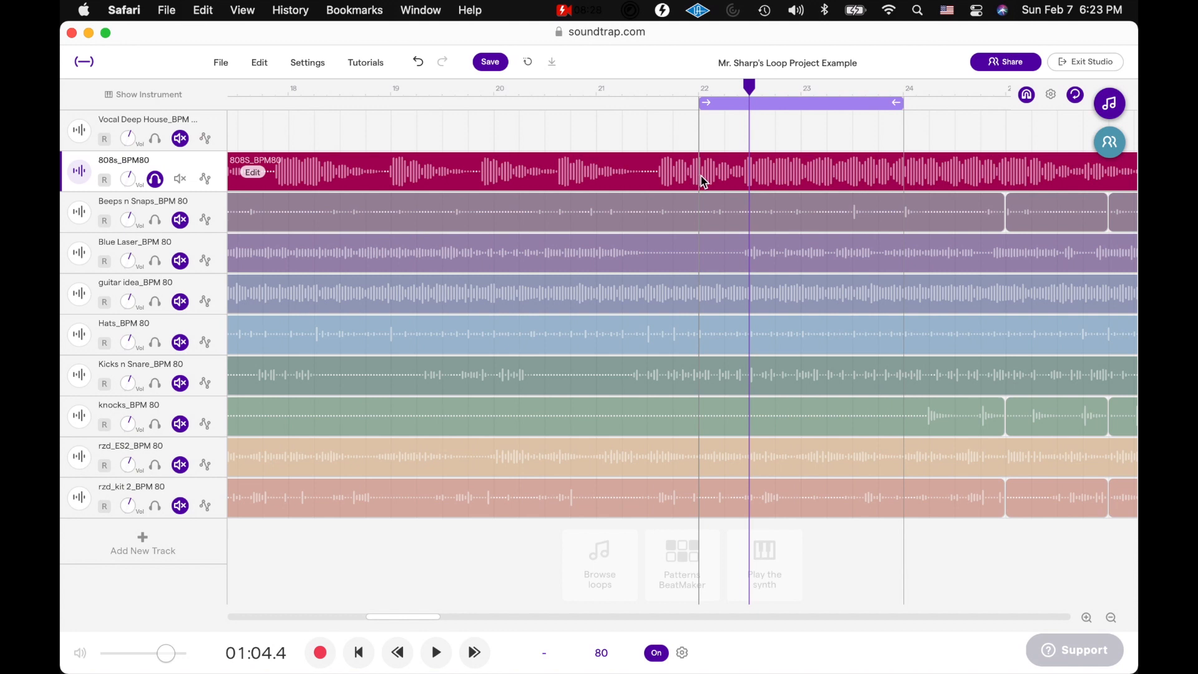
Step: Split the 808s_BPM80 region at 01:03.0 and 01:09.0, the start and end of the looped bars 22 and 23
left_click(701, 177)
right_click(701, 176)
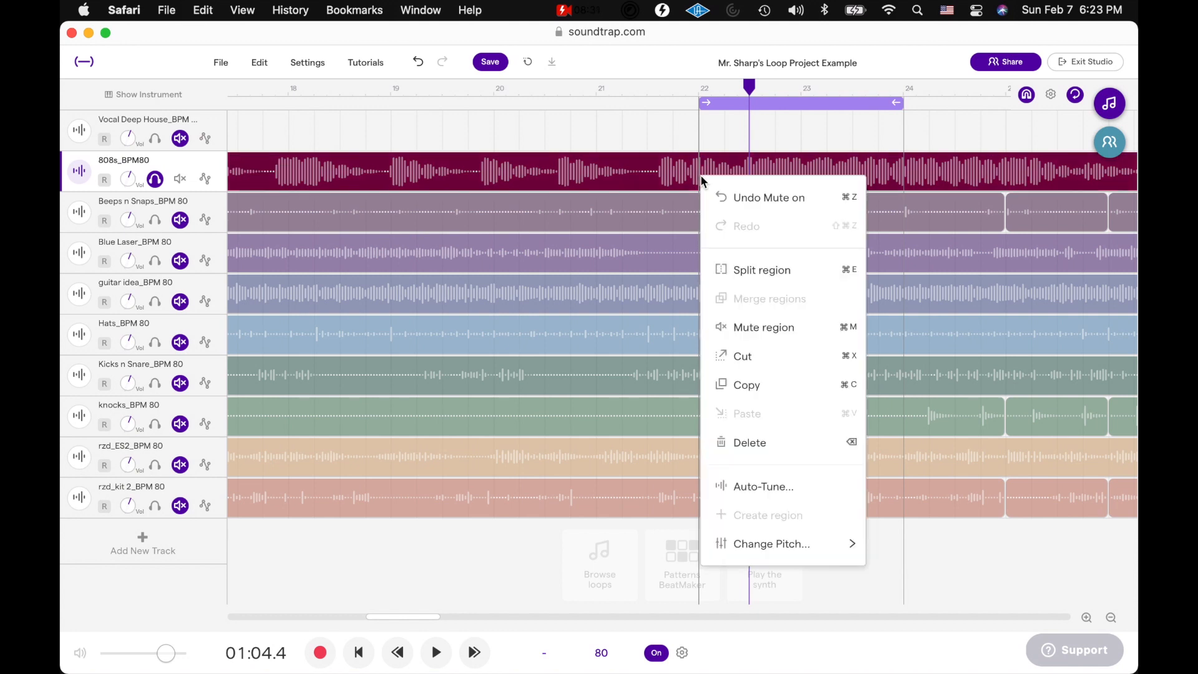
left_click_drag(748, 95, 702, 89)
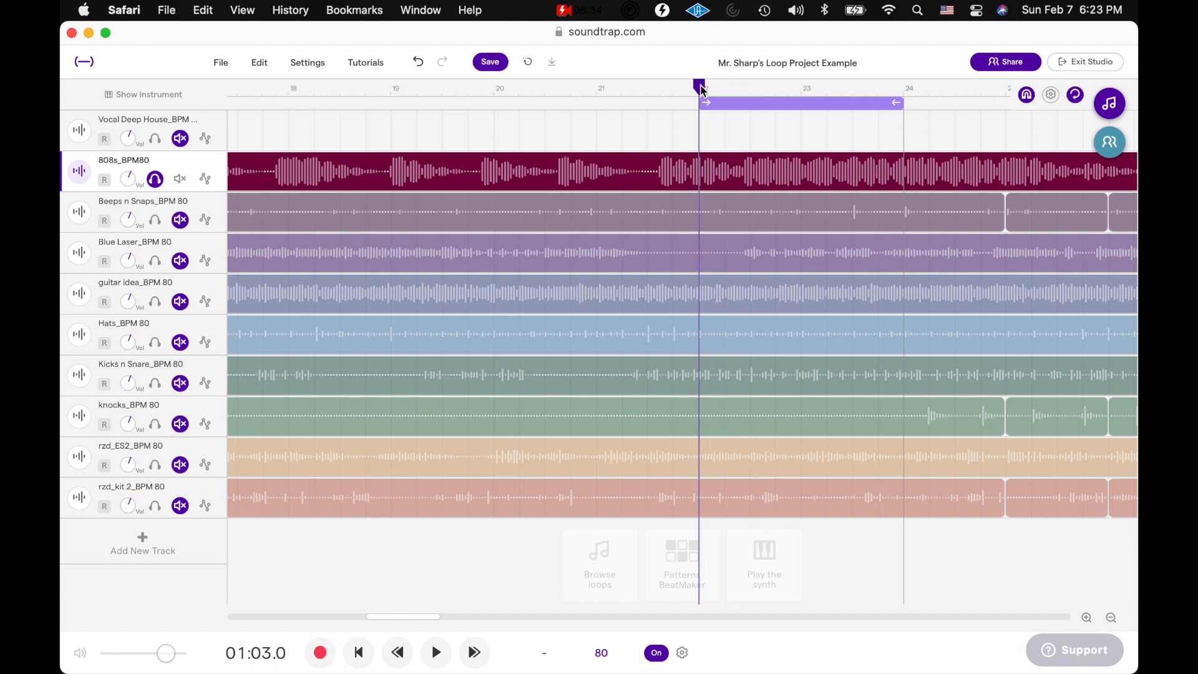
right_click(711, 187)
left_click(731, 275)
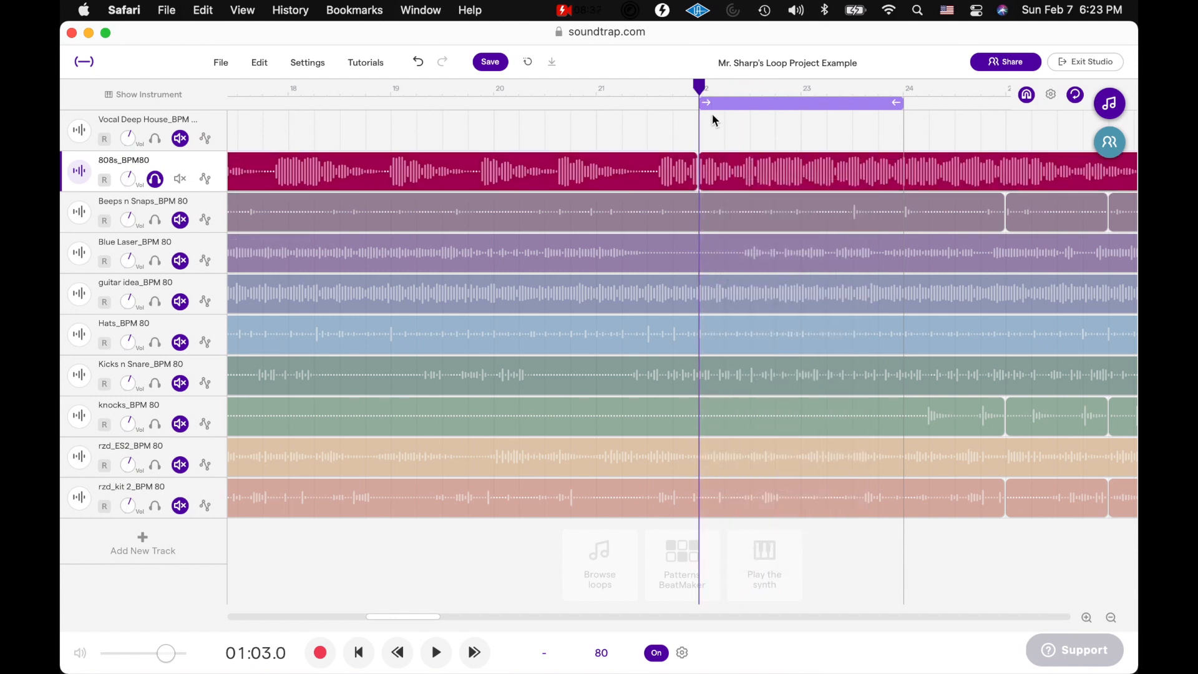
left_click_drag(705, 94, 911, 92)
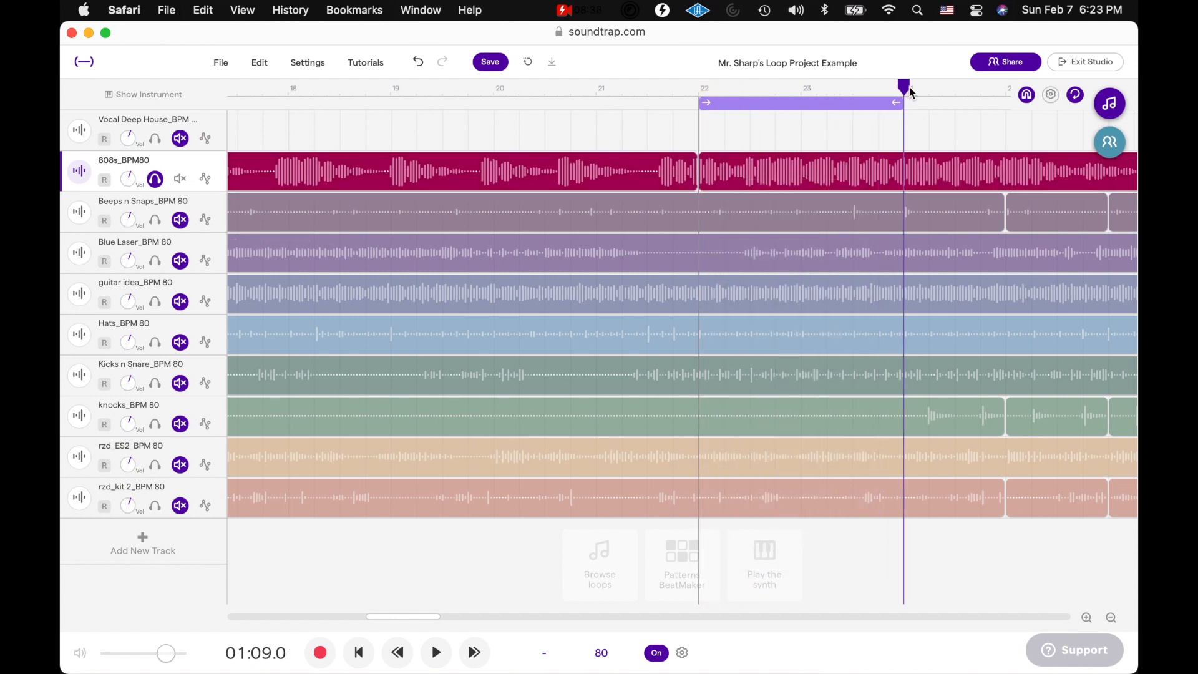
right_click(906, 179)
left_click(925, 266)
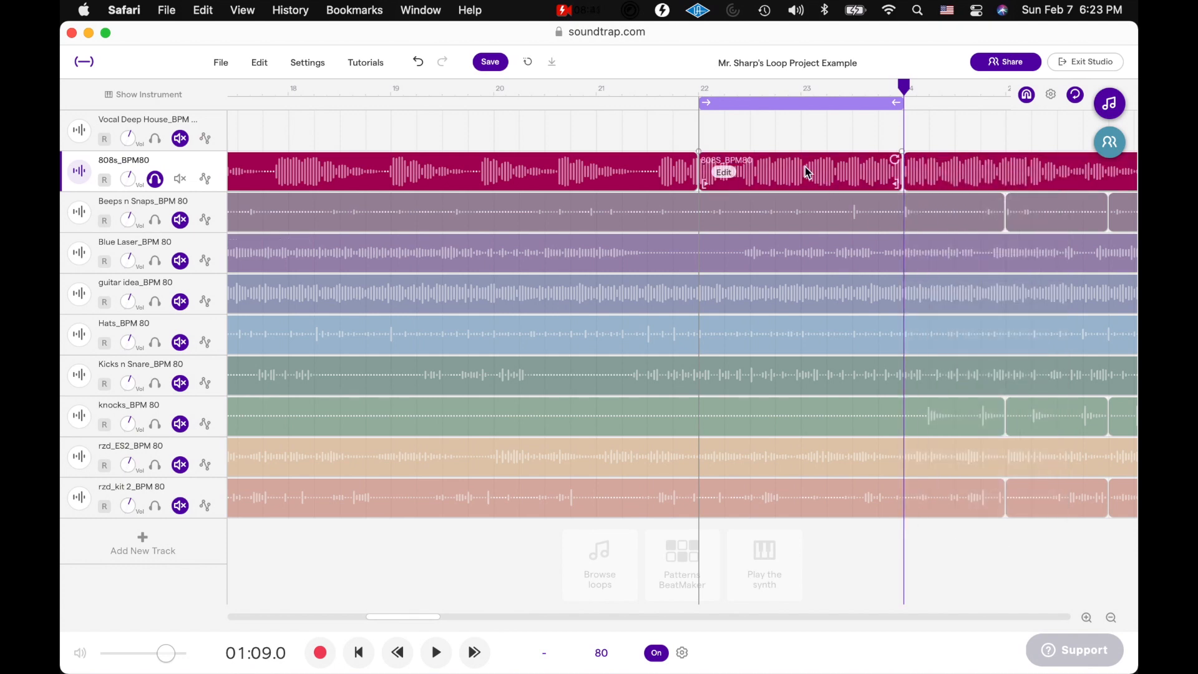
Step: Copy the isolated two-bar 808s_BPM80 segment and paste it at bar 36 (01:45.0), aligned with the other loops
left_click(787, 177)
scroll(787, 176, "down", 10)
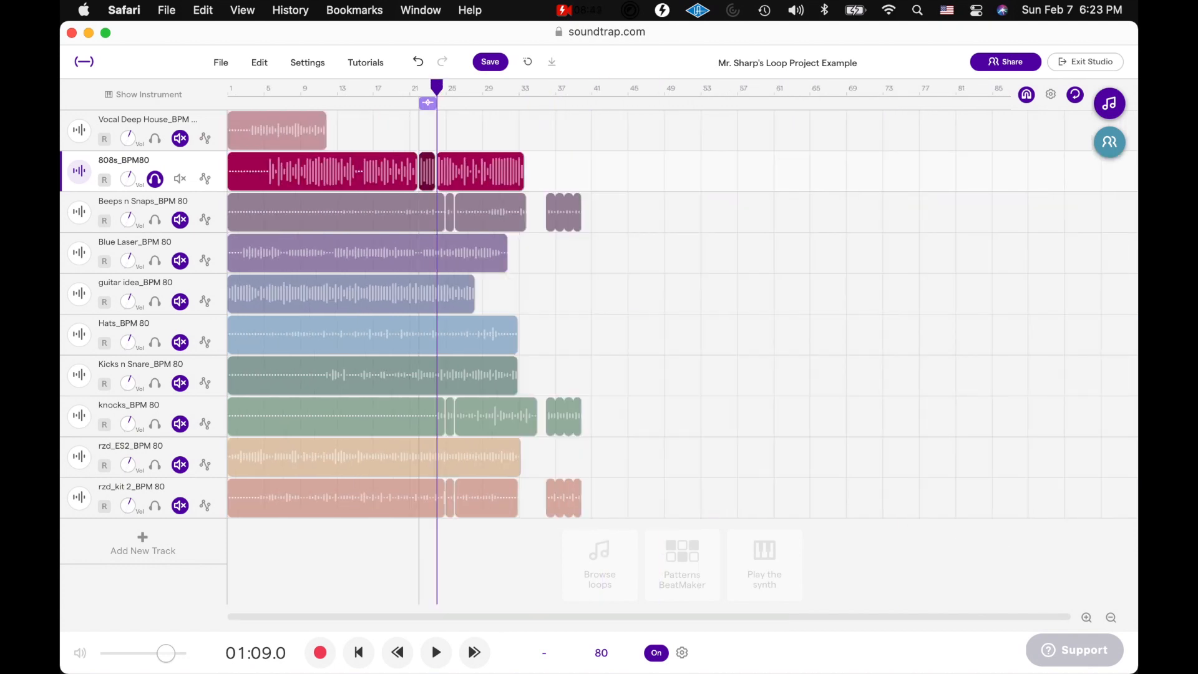
left_click_drag(442, 88, 555, 92)
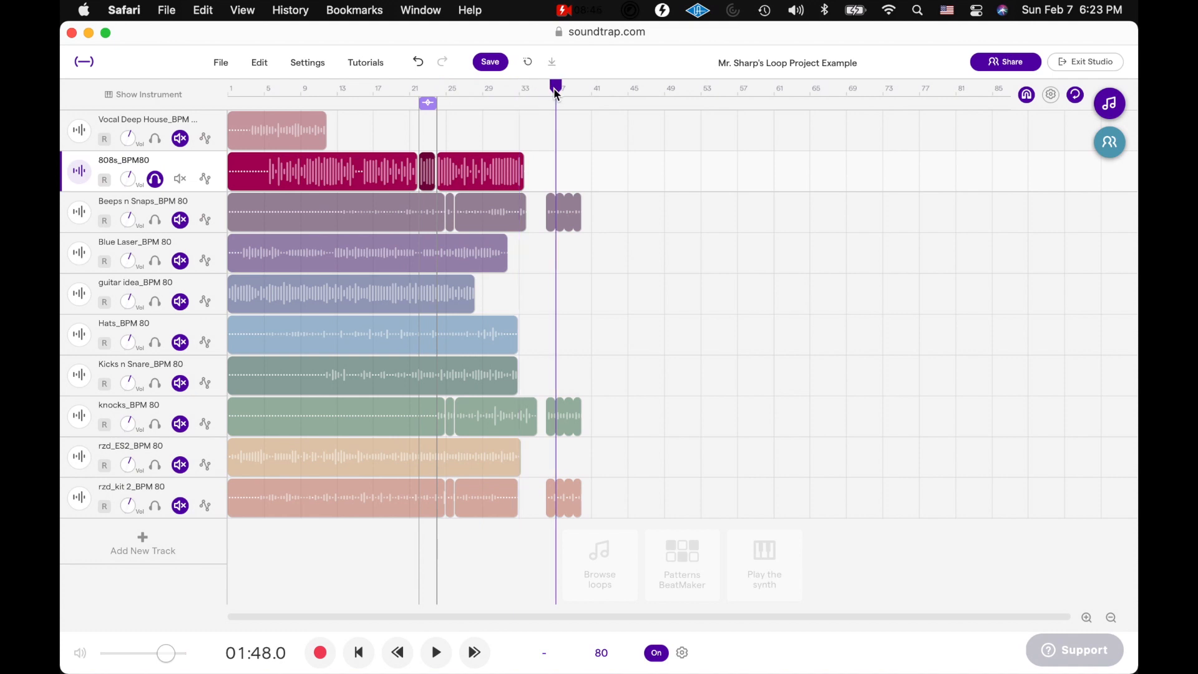
scroll(549, 92, "up", 4)
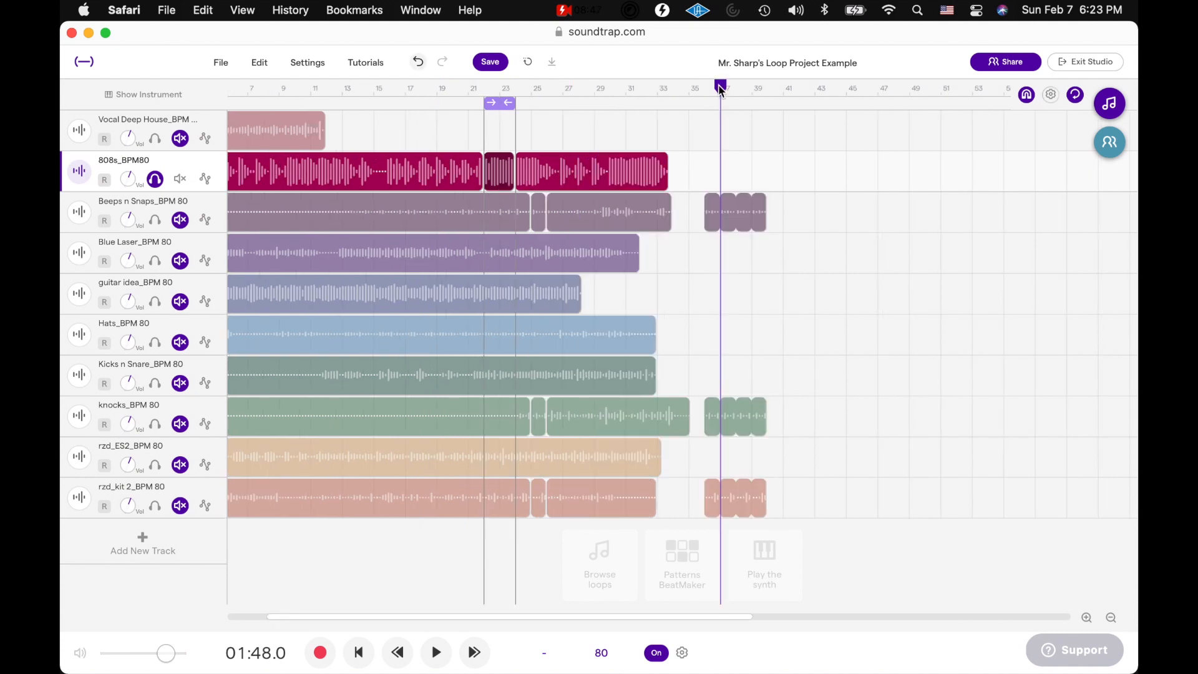
left_click_drag(707, 86, 699, 87)
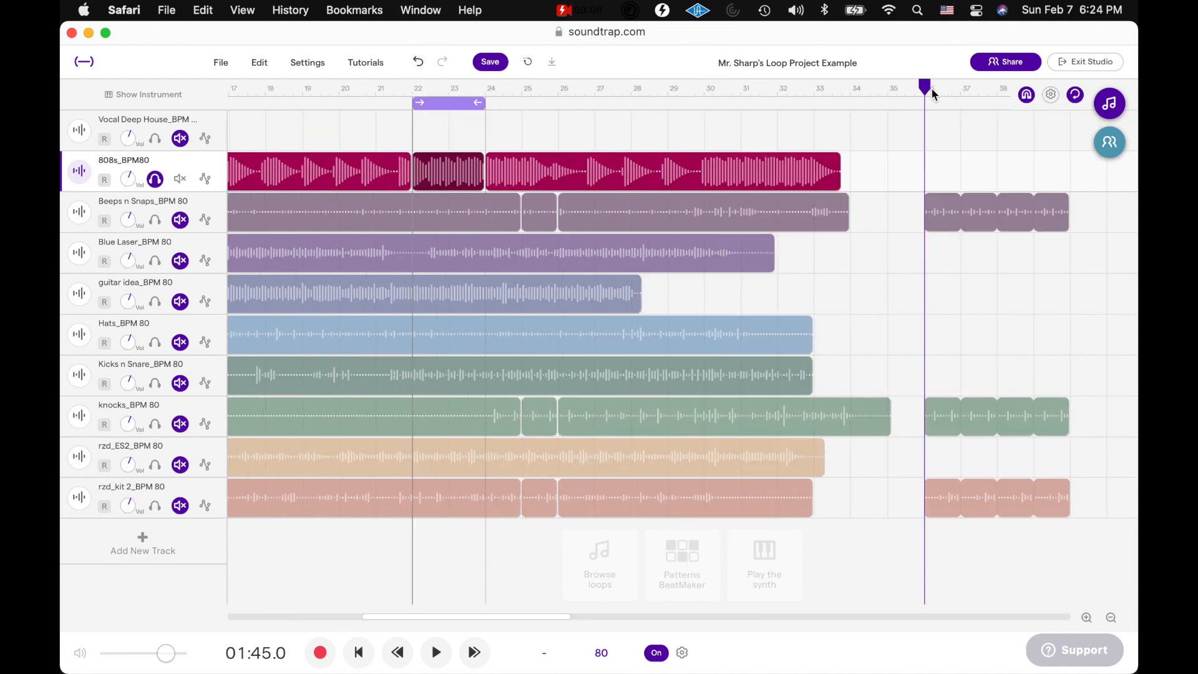
key("super+v")
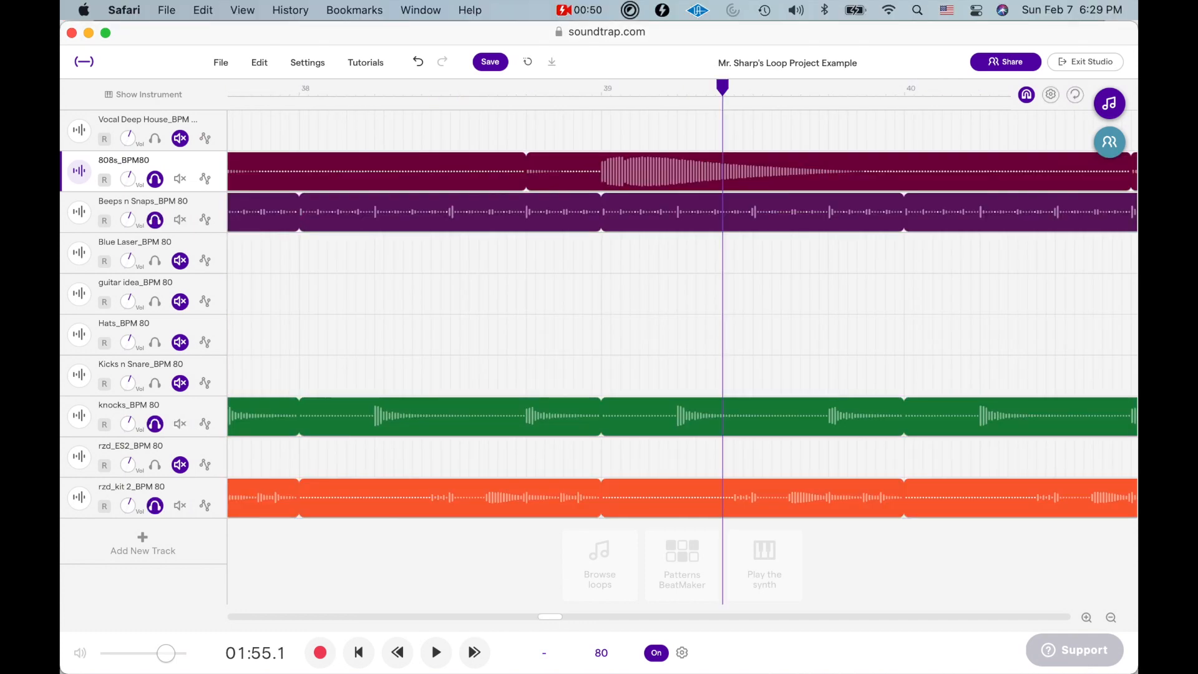
Step: Audition the soloed guitar idea_BPM 80 stem within the looped bars 14 and 15
scroll(577, 93, "down", 10)
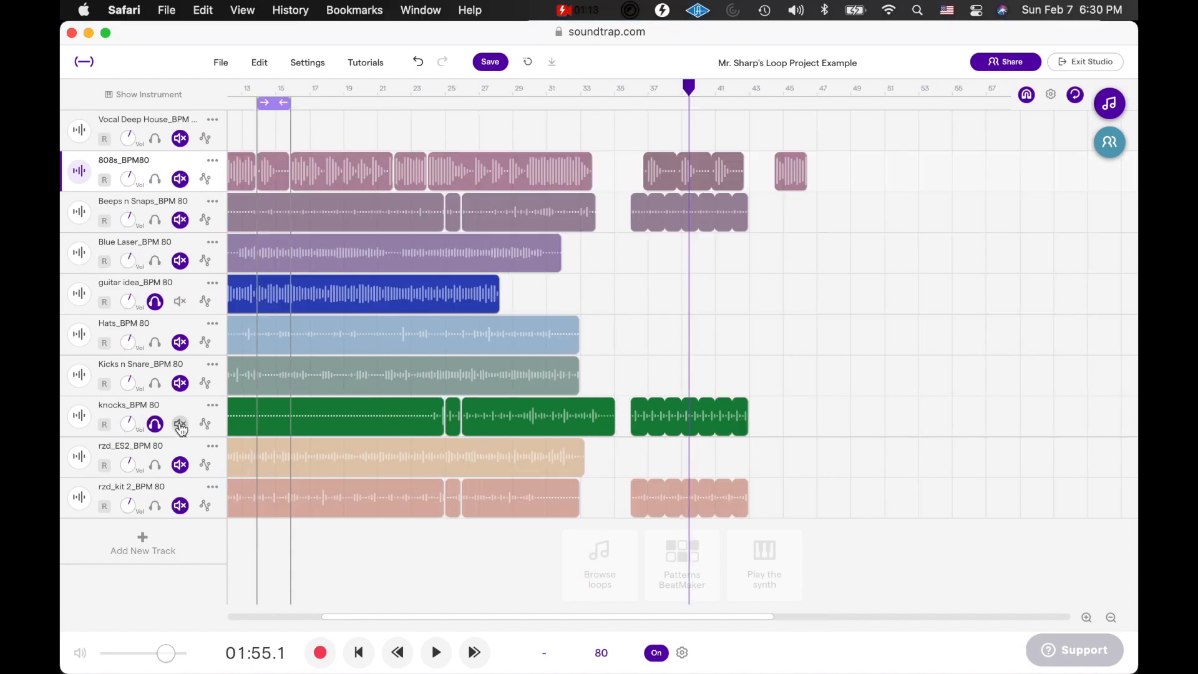
key("space")
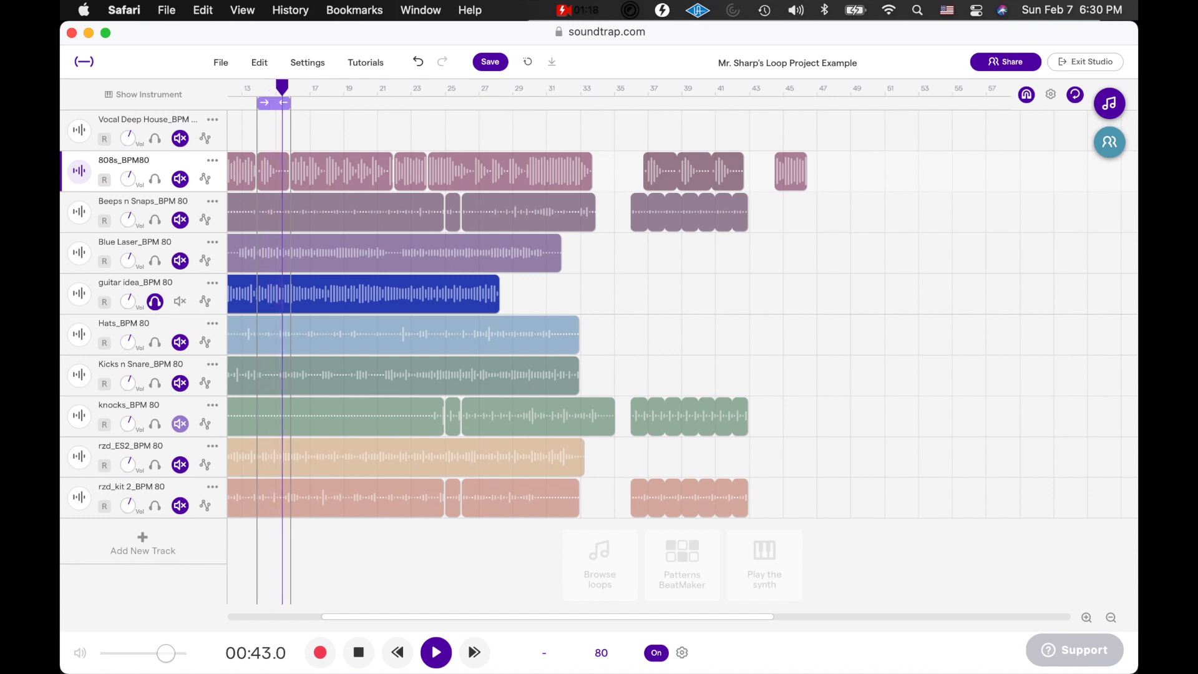
key("space")
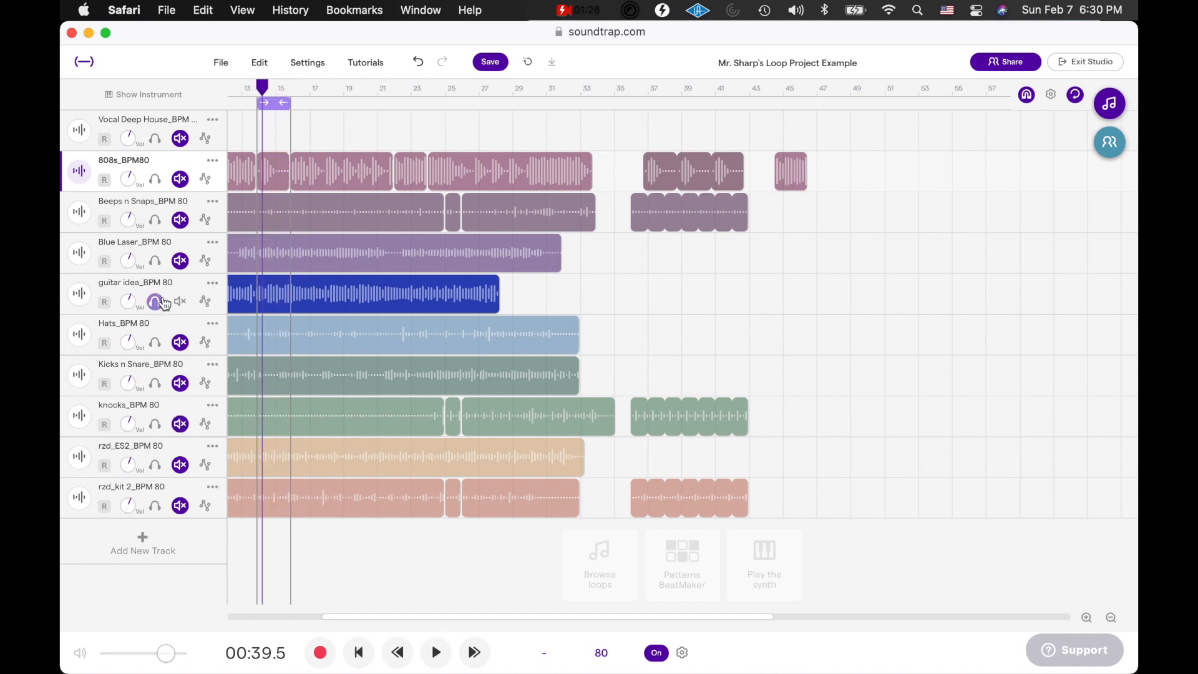
Step: Solo Blue Laser_BPM 80 instead of guitar idea_BPM 80 and audition it past the loop with cycling off
left_click(155, 261)
left_click(157, 304)
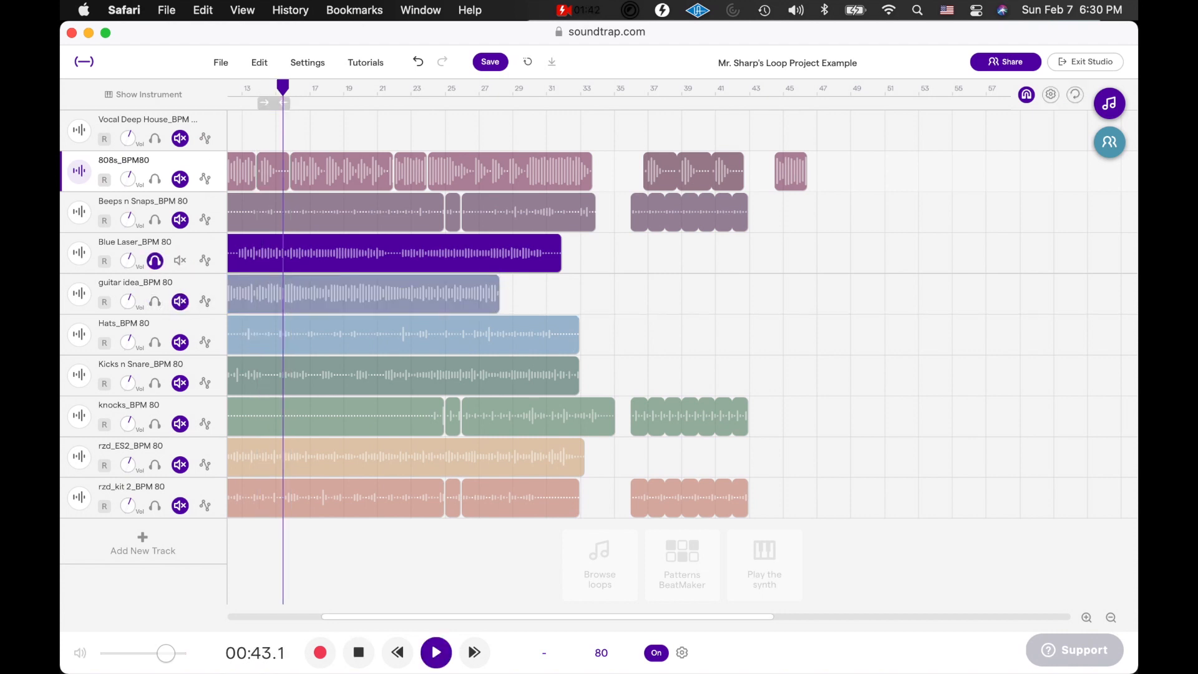
key("space")
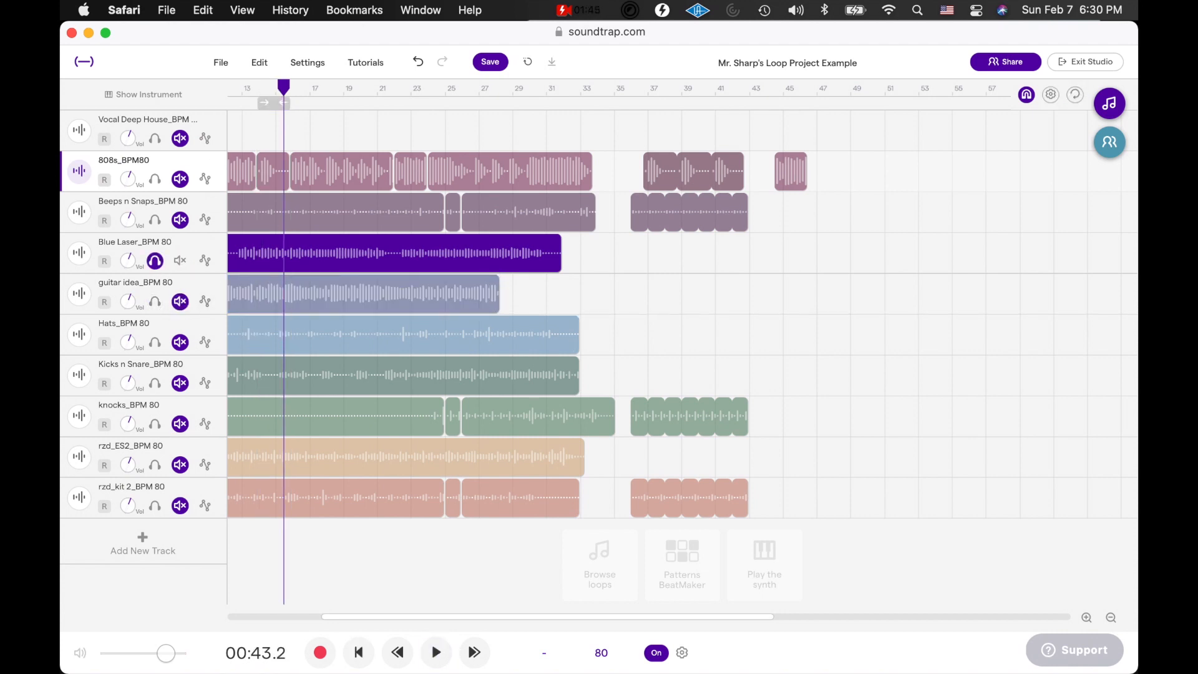
key("space")
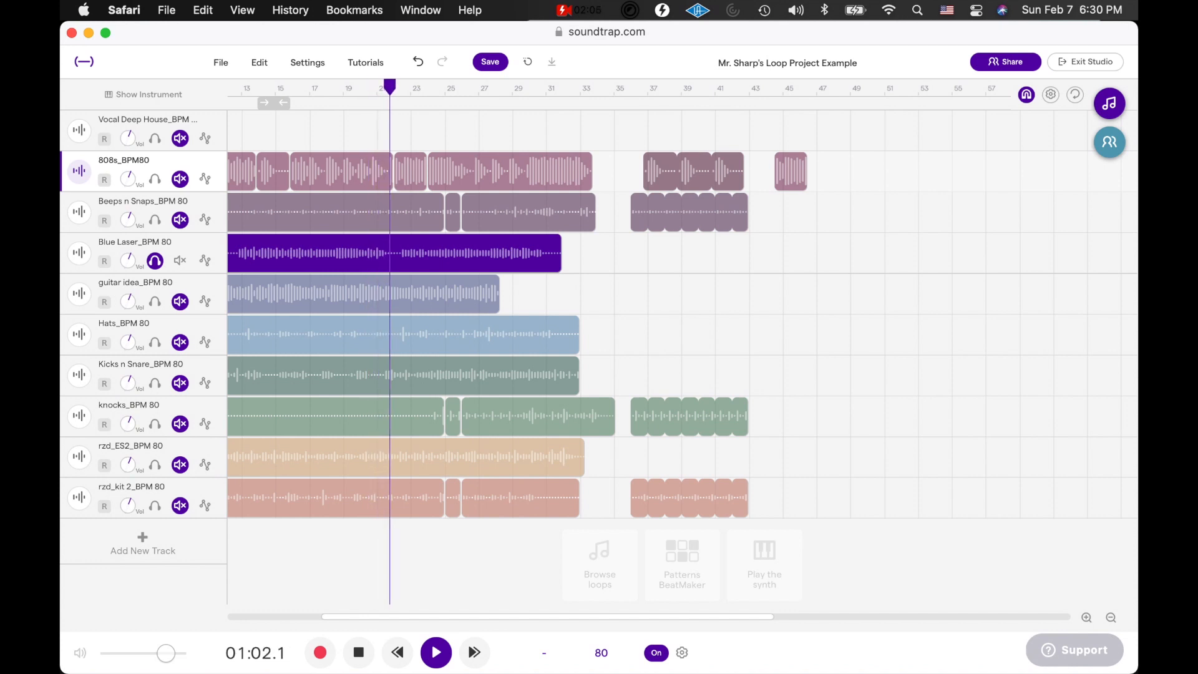
key("space")
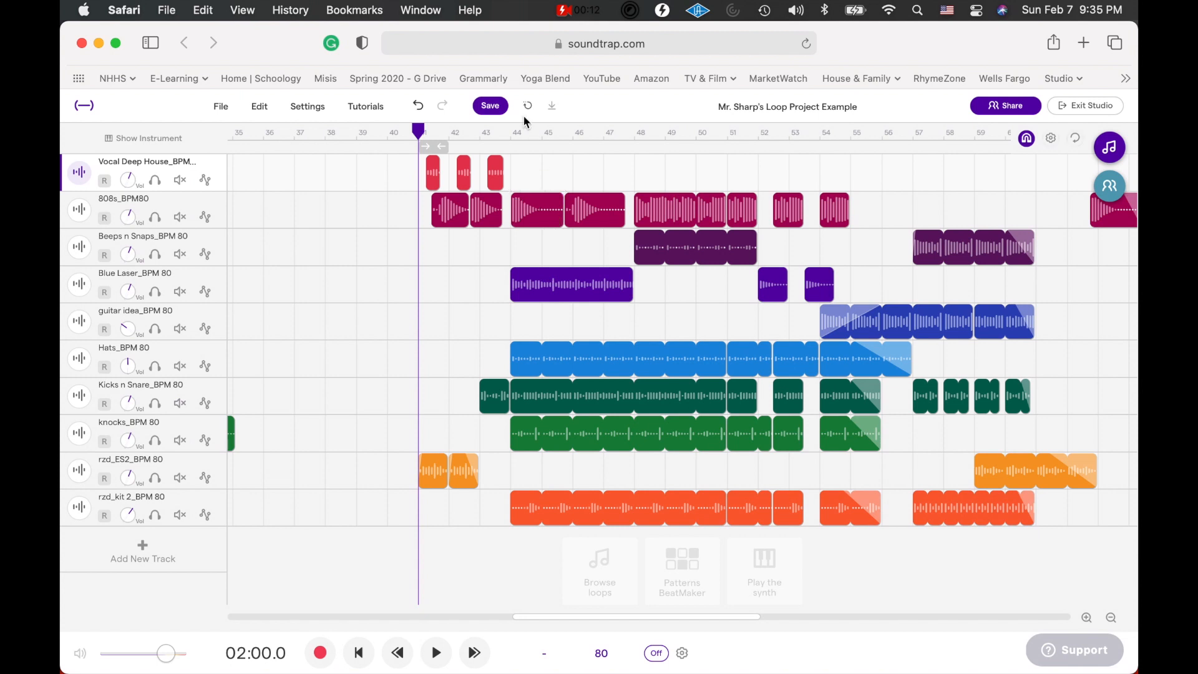
Step: Save the arranged loop project
left_click(491, 107)
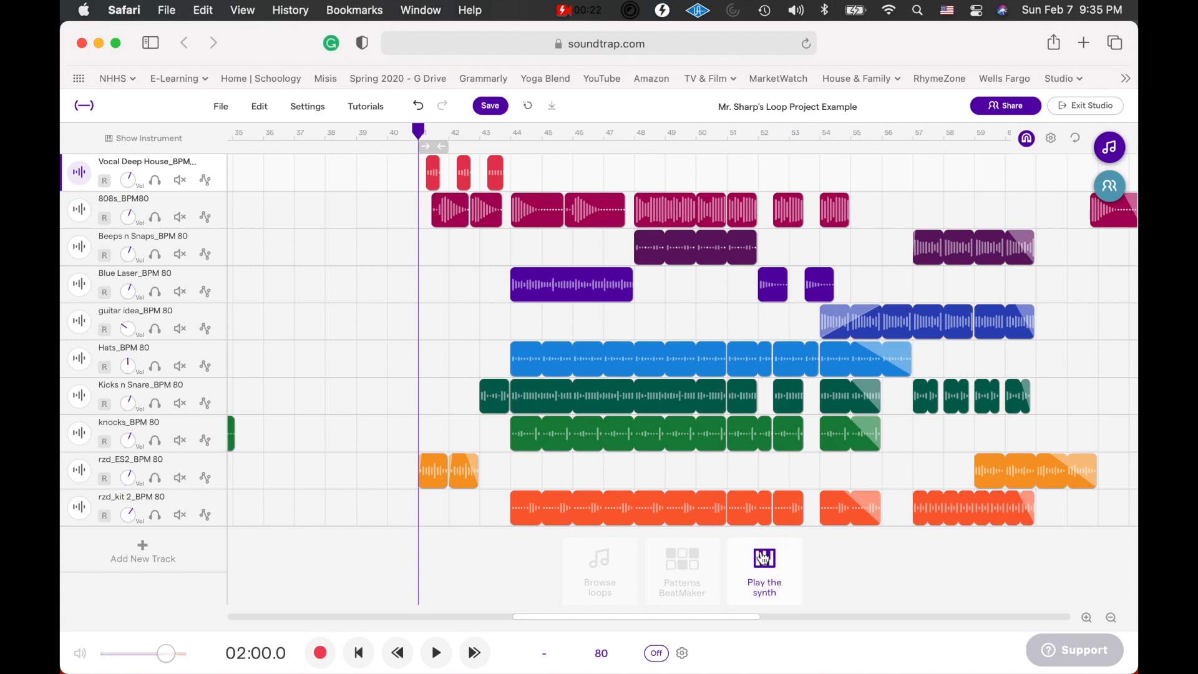
scroll(643, 511, "left", 3)
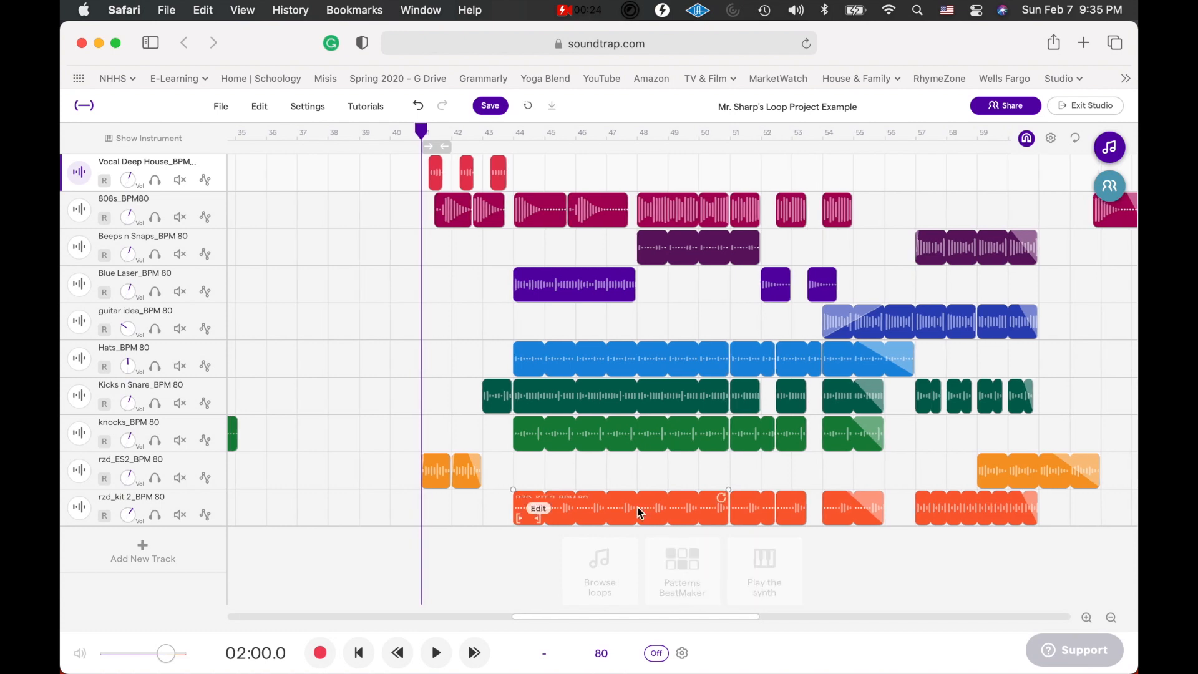
scroll(582, 518, "down", 5)
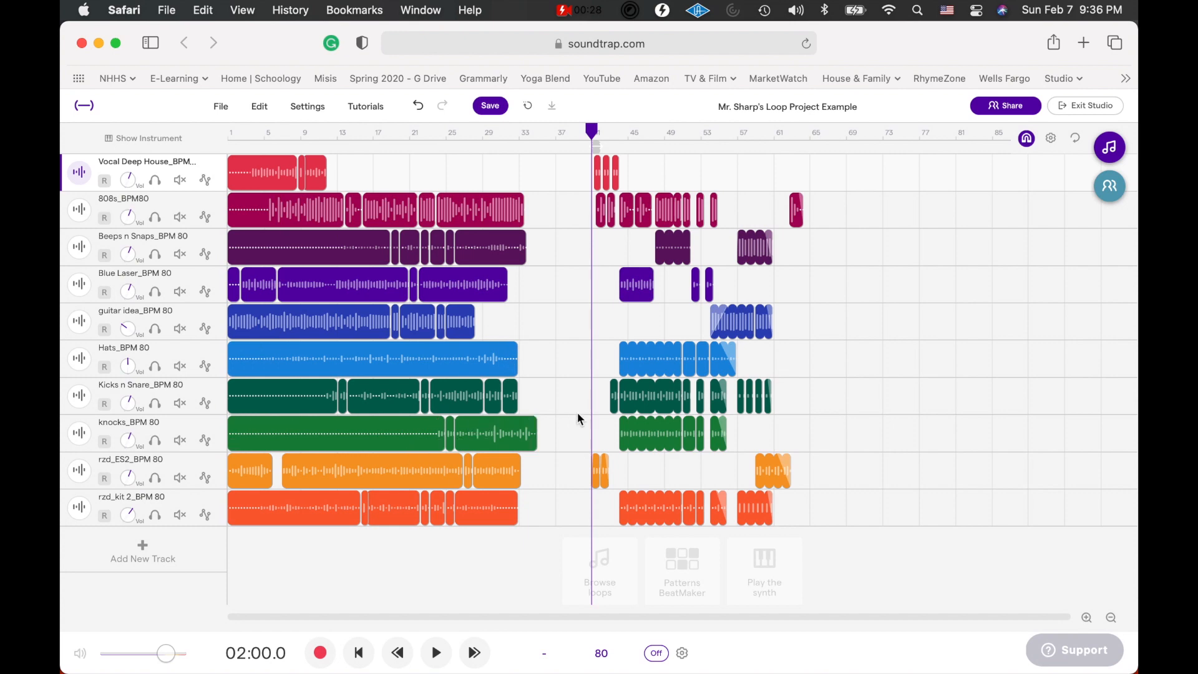
scroll(682, 390, "up", 5)
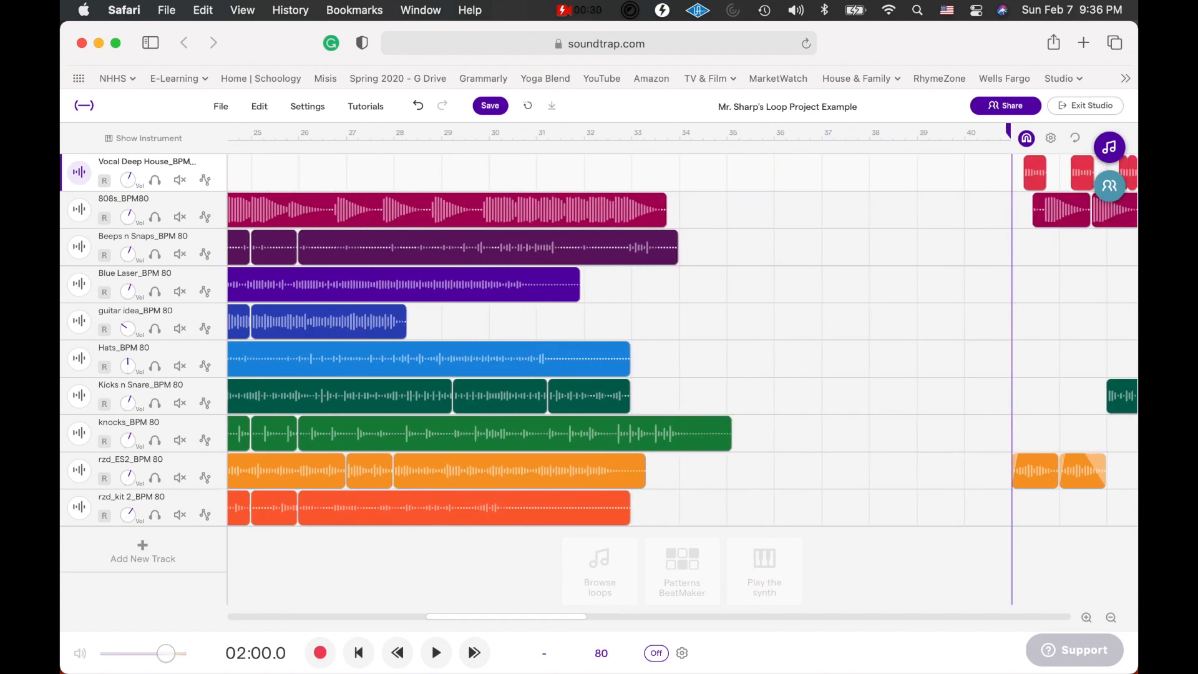
scroll(682, 393, "right", 5)
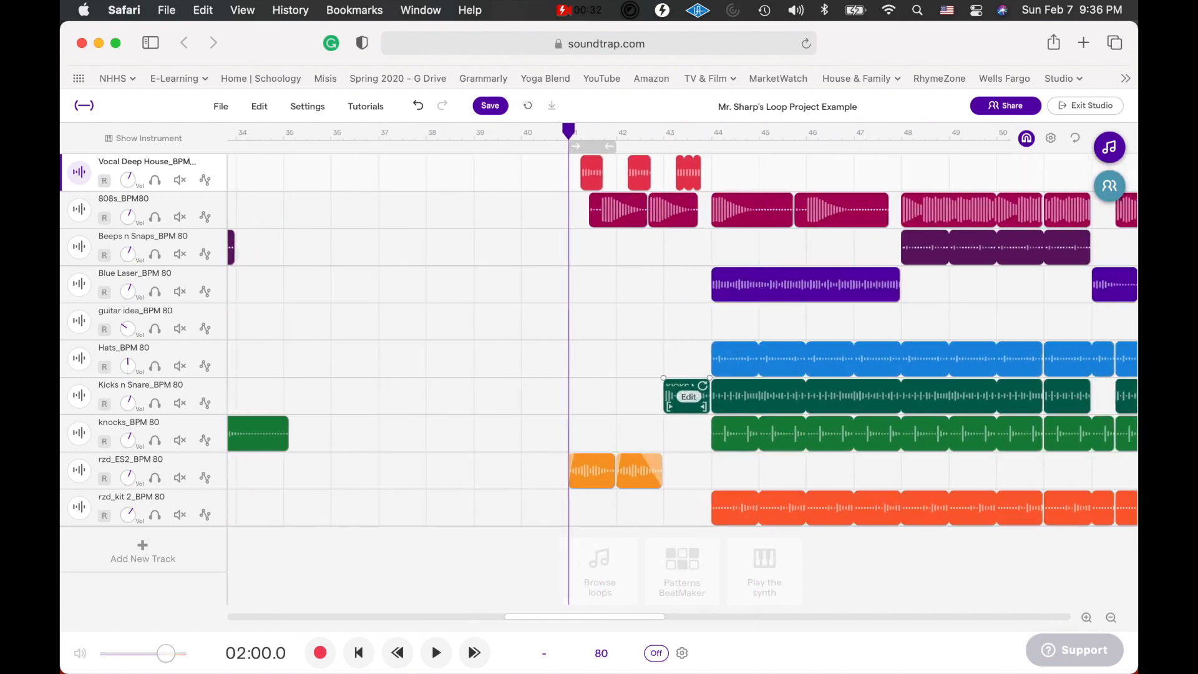
scroll(682, 393, "right", 3)
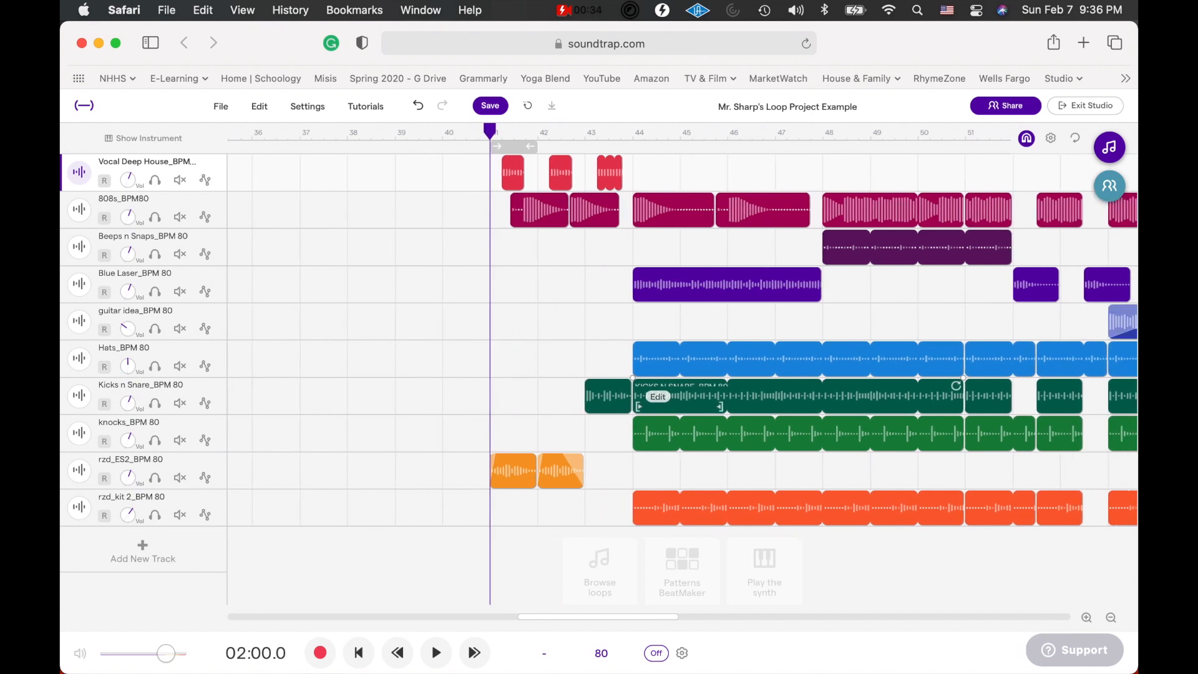
scroll(682, 393, "right", 2)
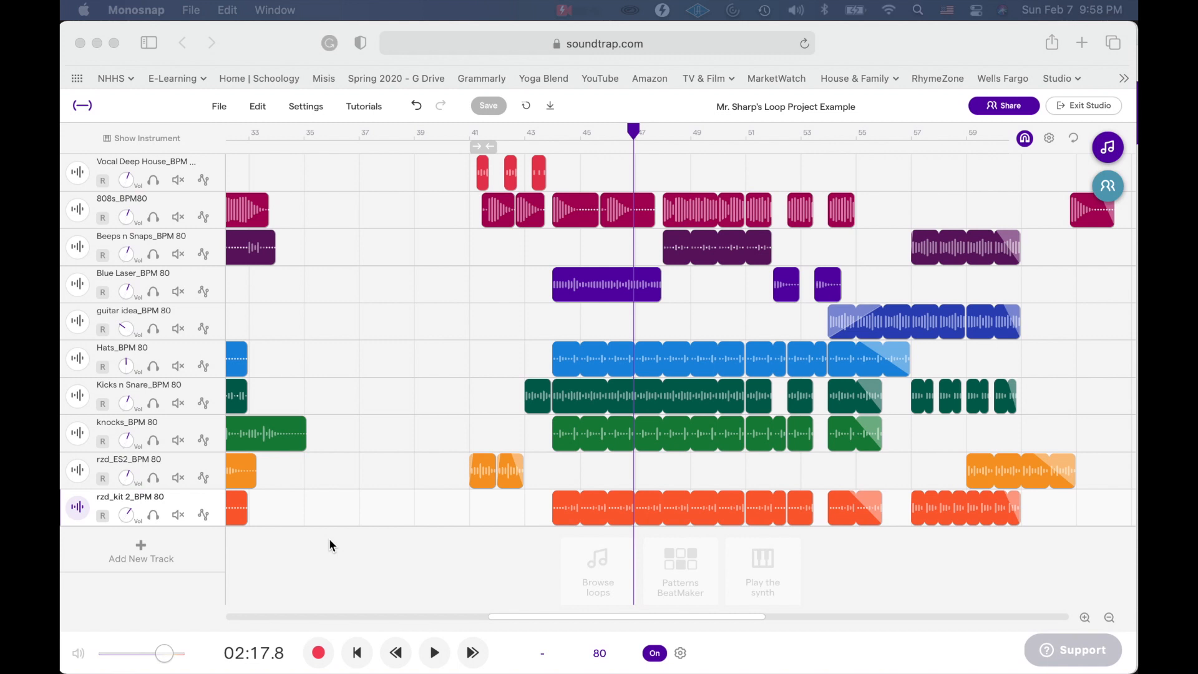
Step: Add a voice Mic track with its input set to UAD and or Imac Mic Passthrough
left_click(140, 547)
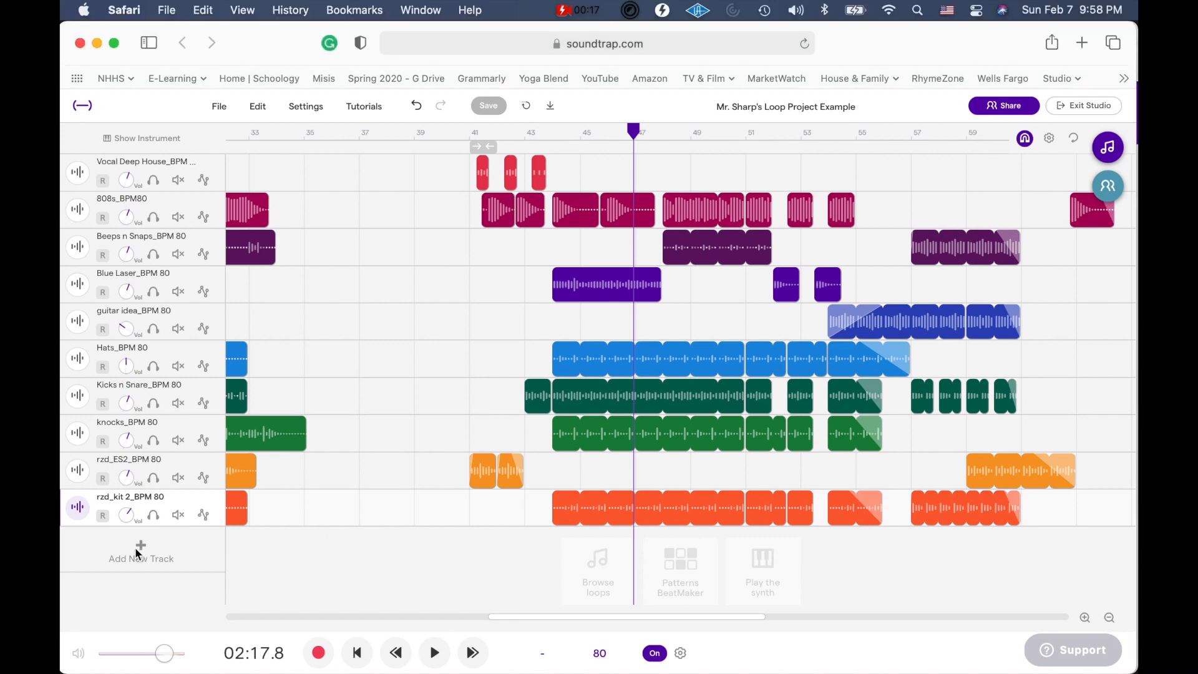
left_click(143, 548)
left_click(426, 339)
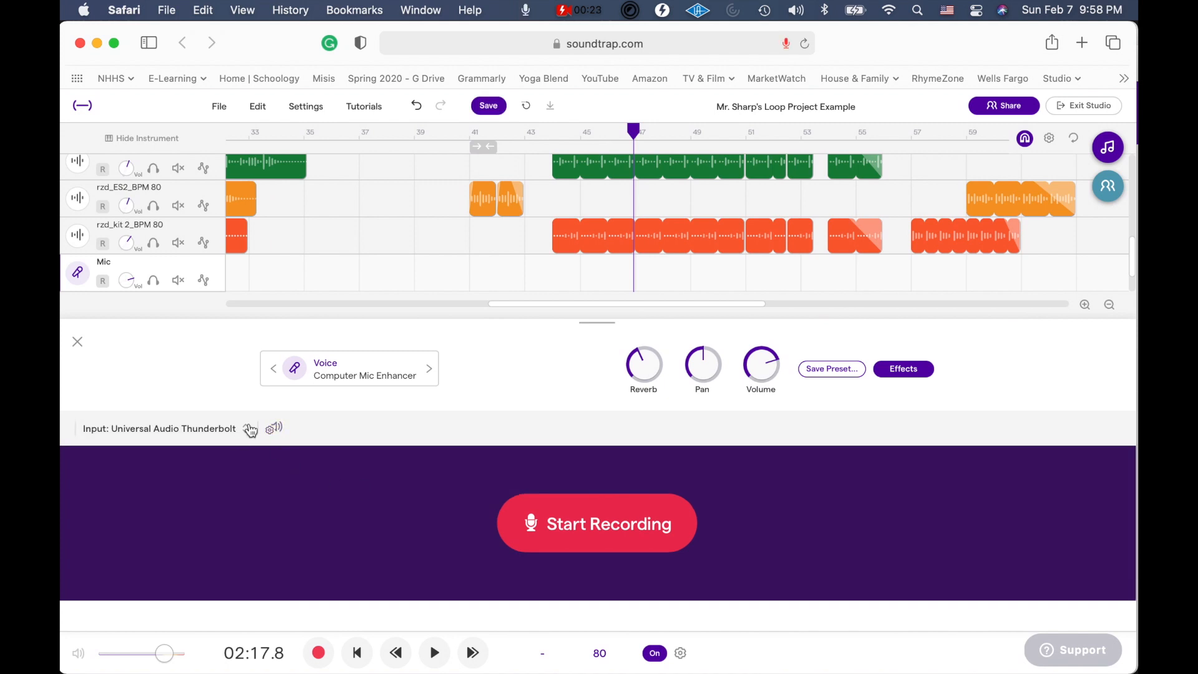
left_click(249, 429)
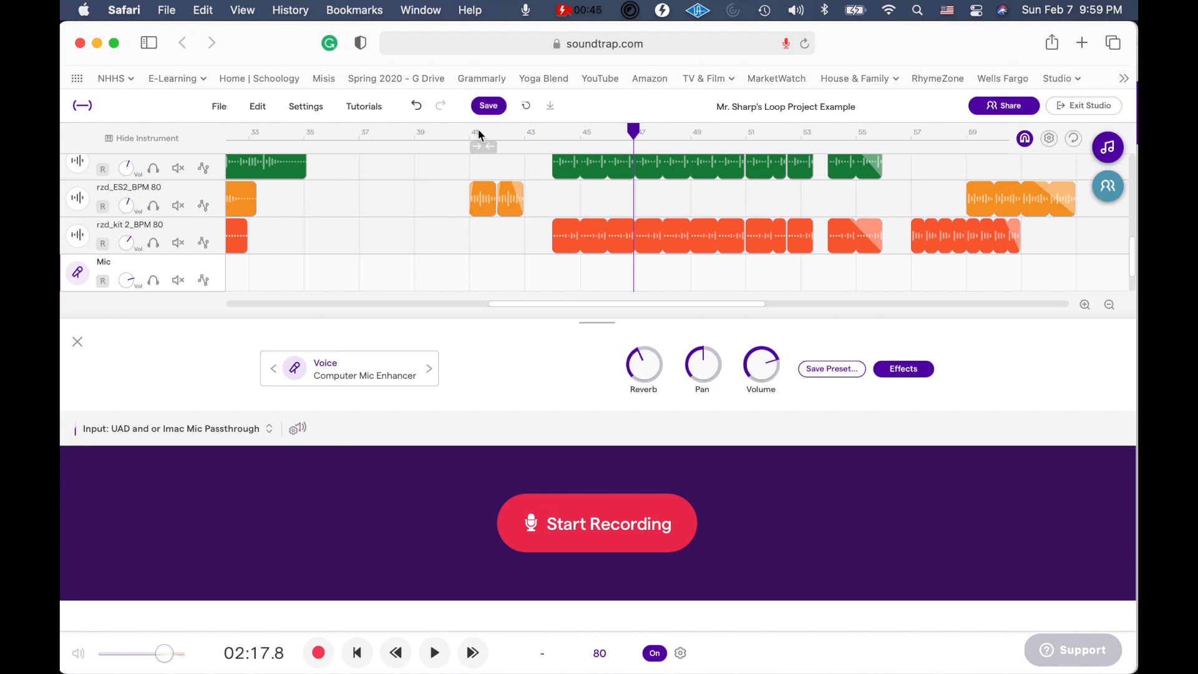
Step: Record a voice take on the Mic track from bar 41 (02:00.0) to about 02:09
left_click(474, 143)
left_click(611, 513)
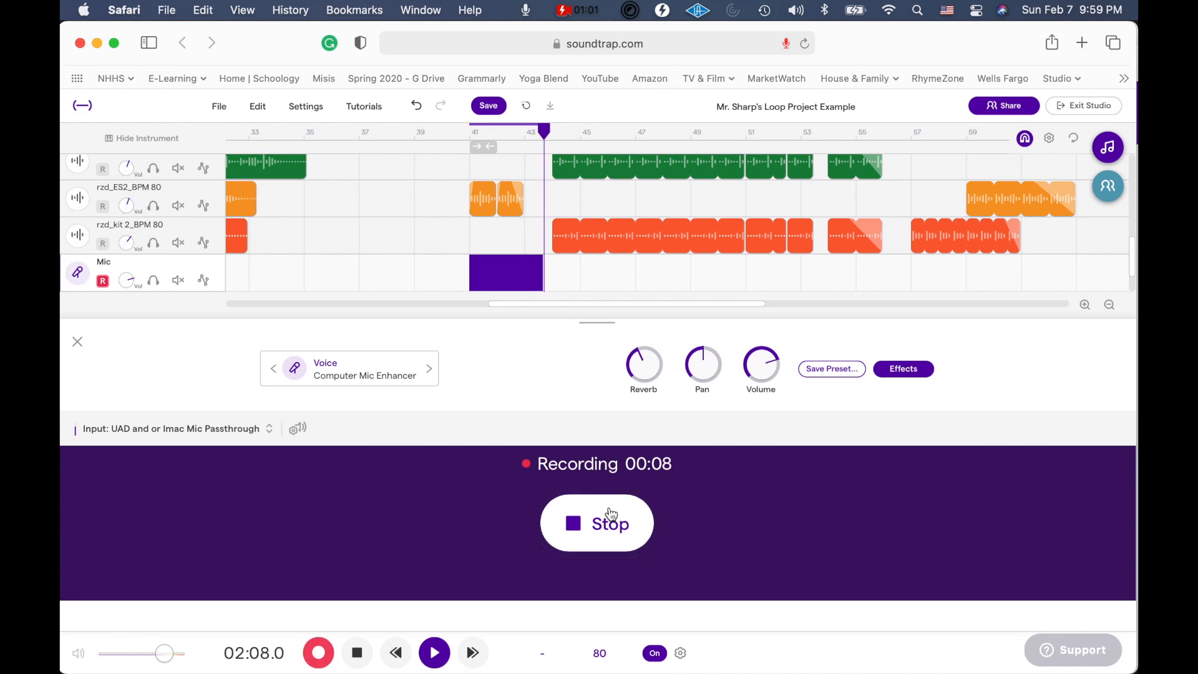
left_click(608, 535)
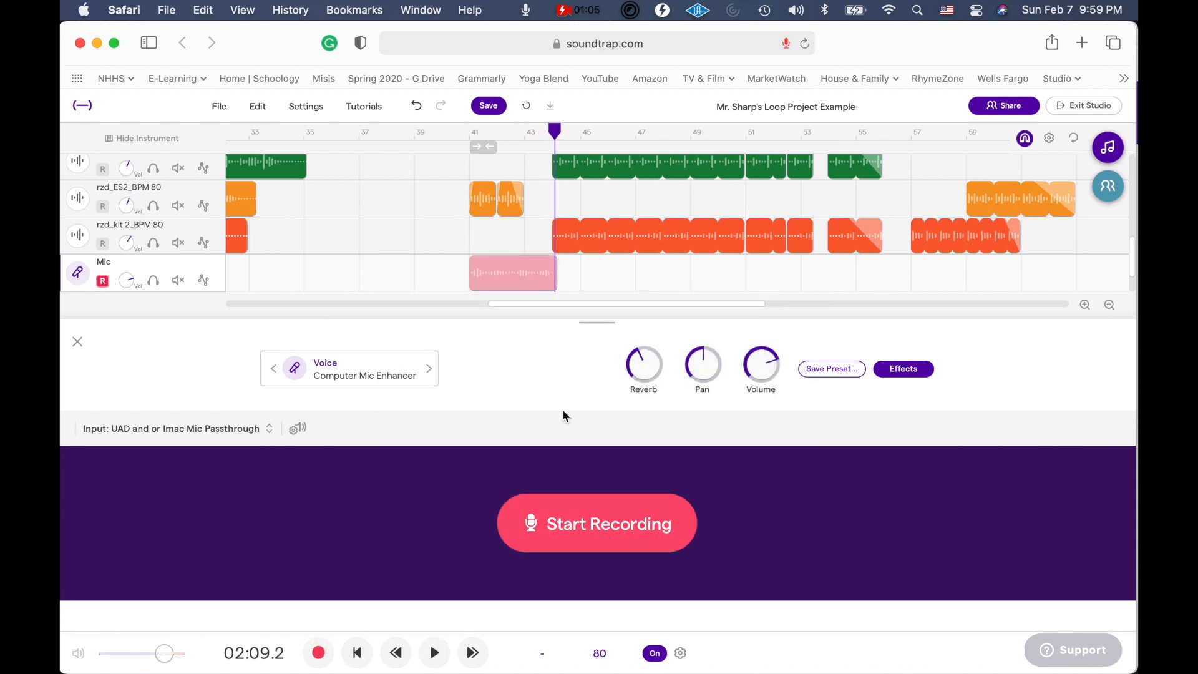
Step: Play the new Mic recording back within the mix from bar 41 and close the instrument settings
left_click(469, 143)
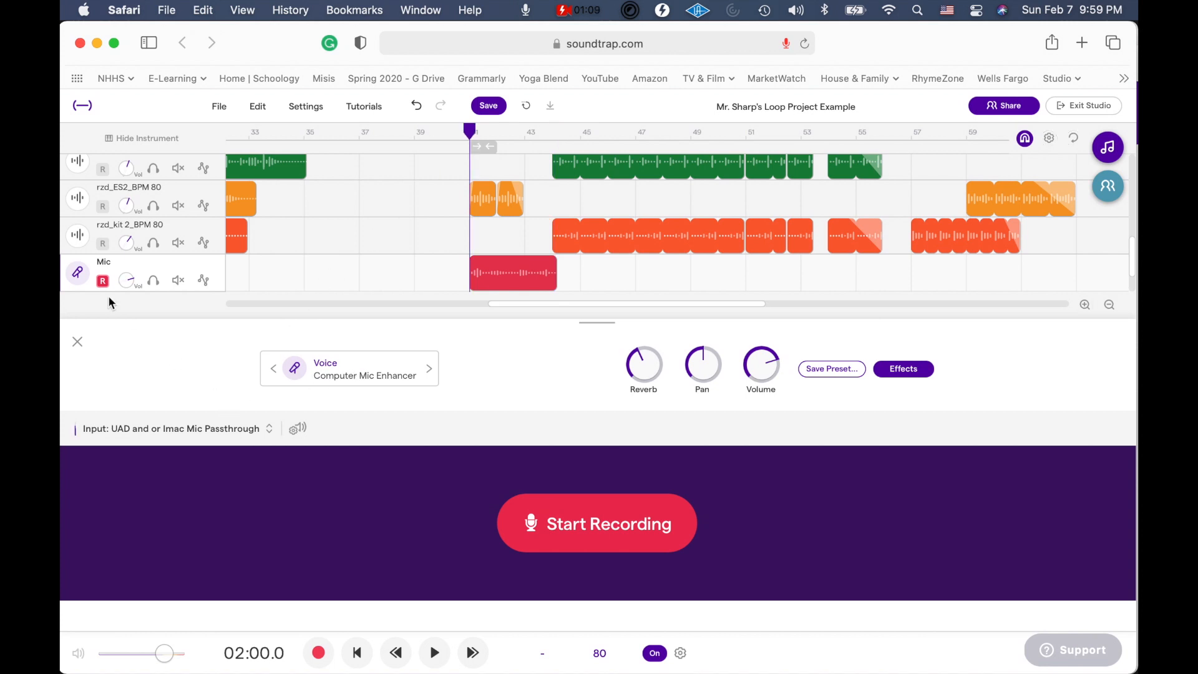
key("space")
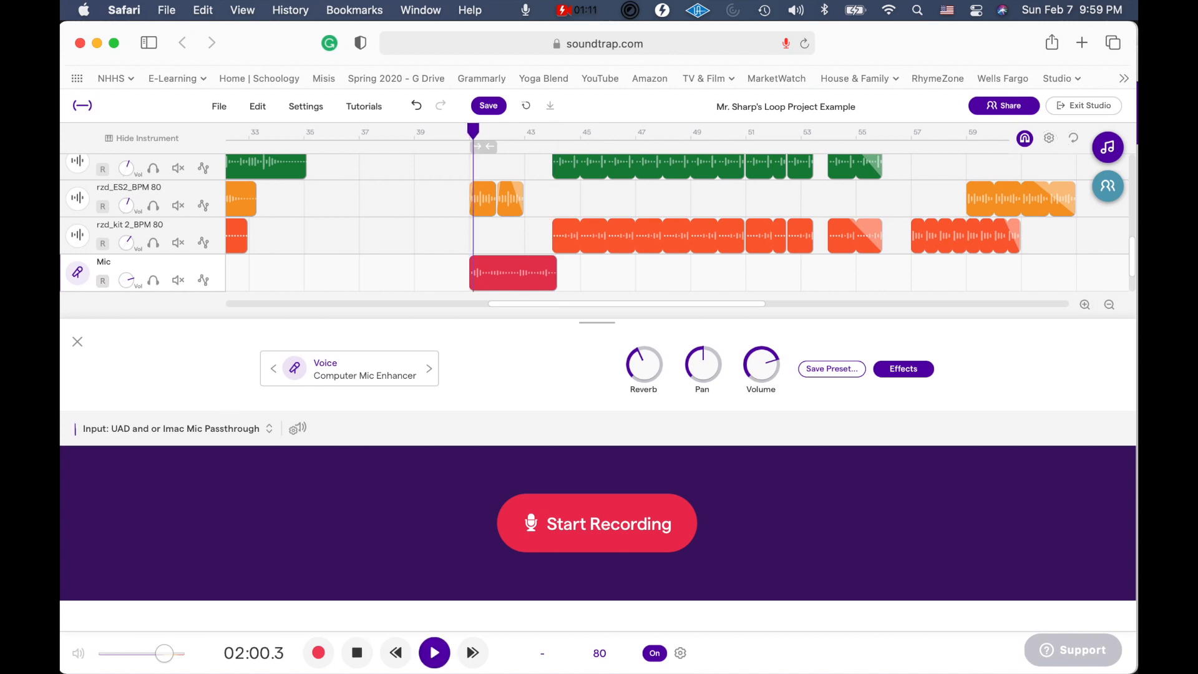
left_click(78, 343)
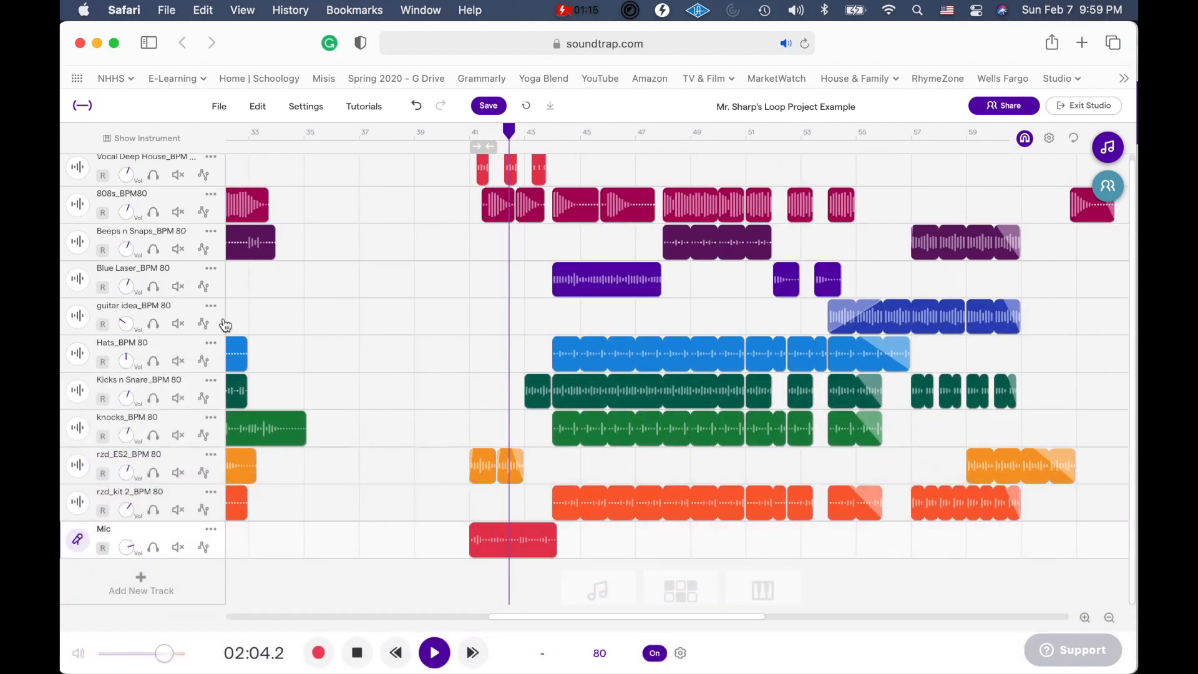
Step: Solo the Mic track and audition its recording from bar 41 with the metronome off
left_click(153, 547)
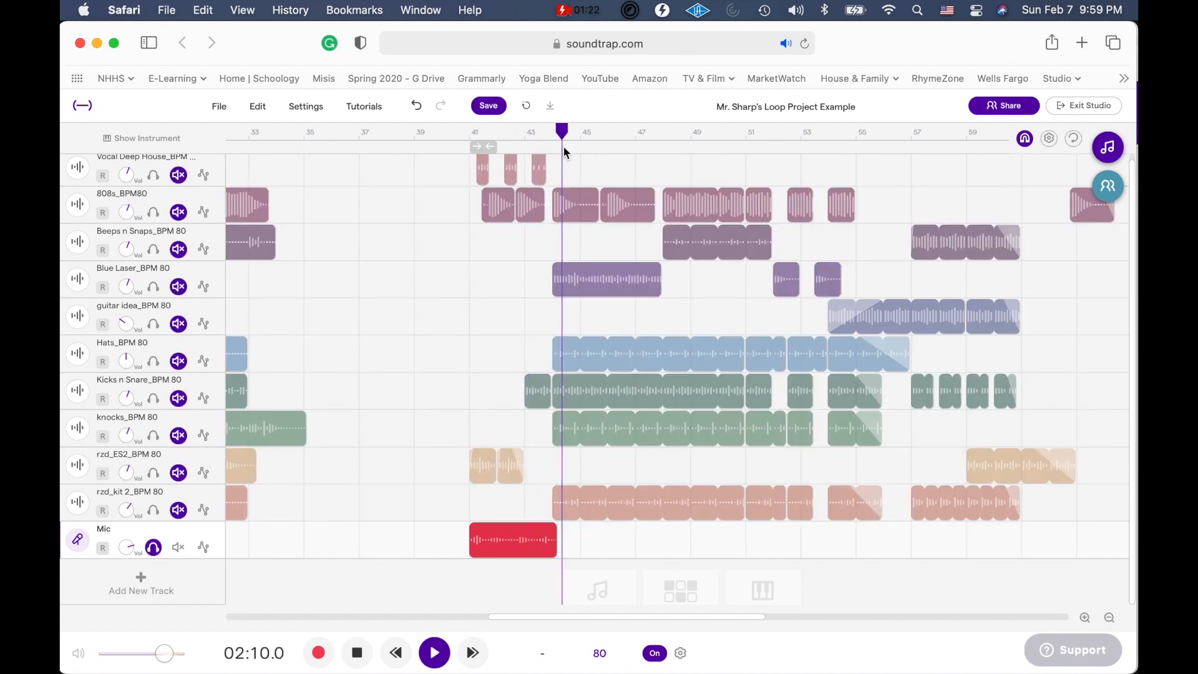
key("space")
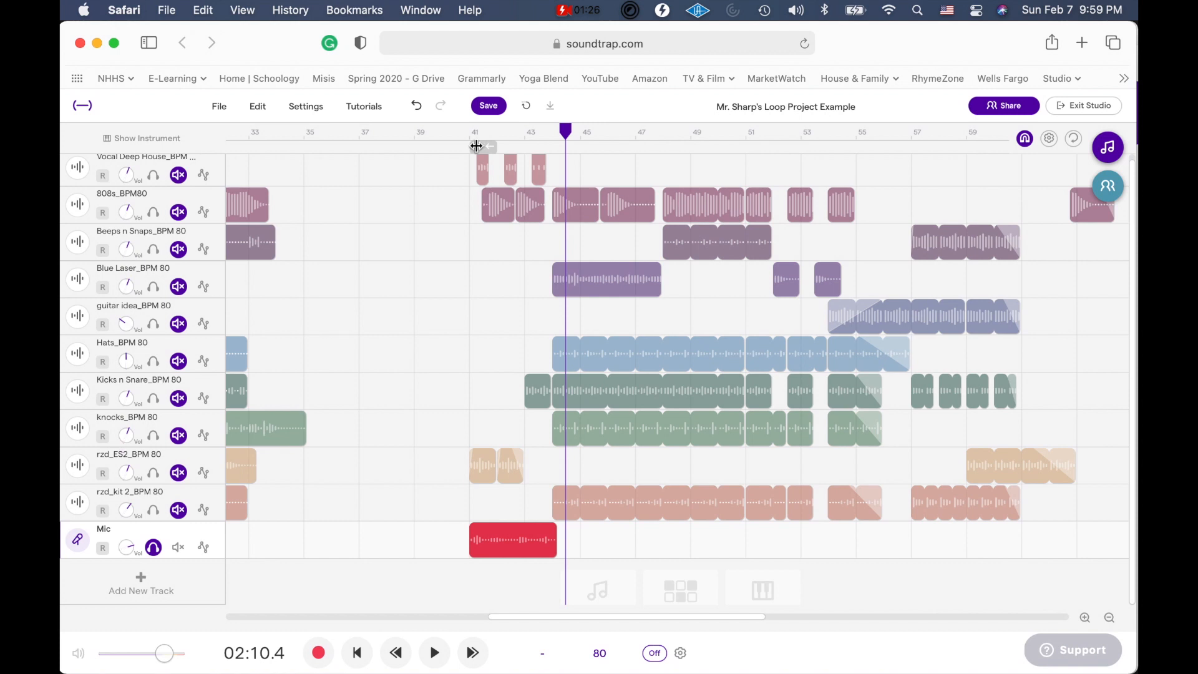
left_click_drag(563, 131, 488, 137)
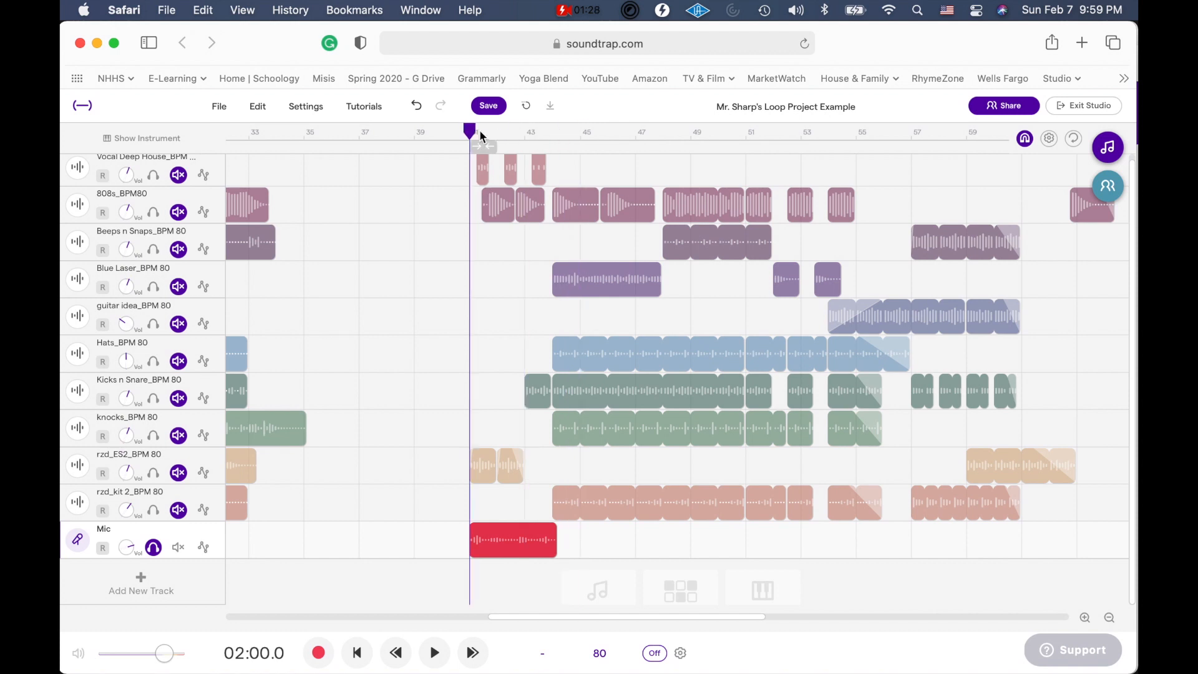
key("space")
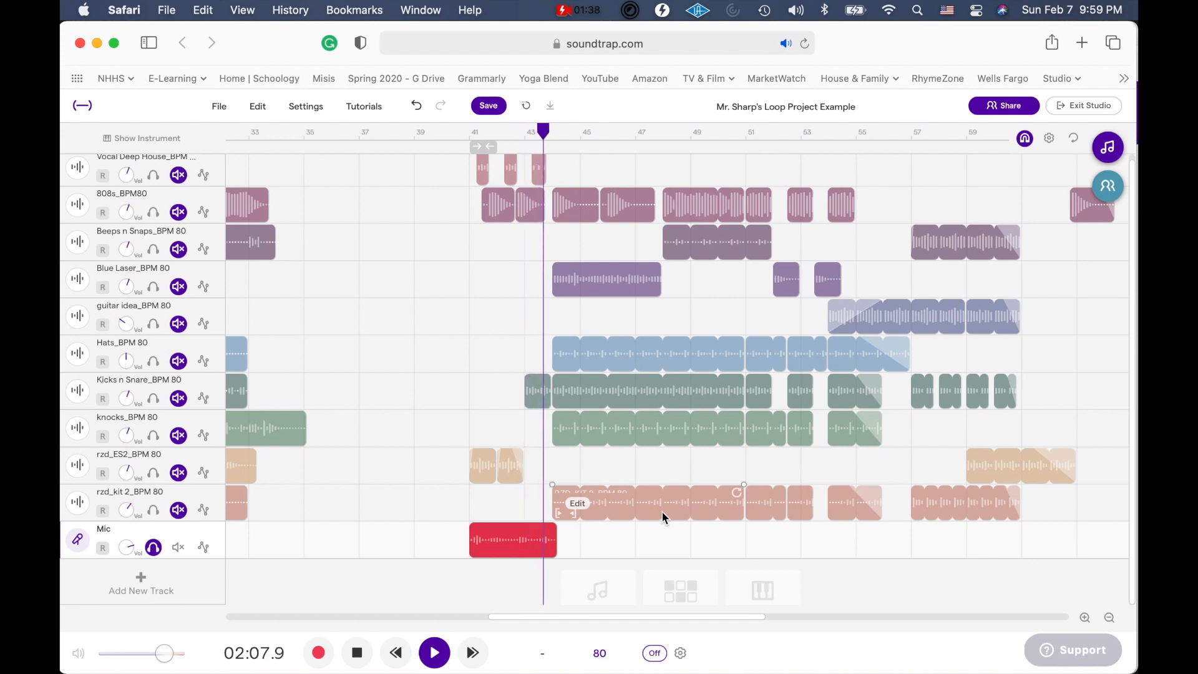
key("space")
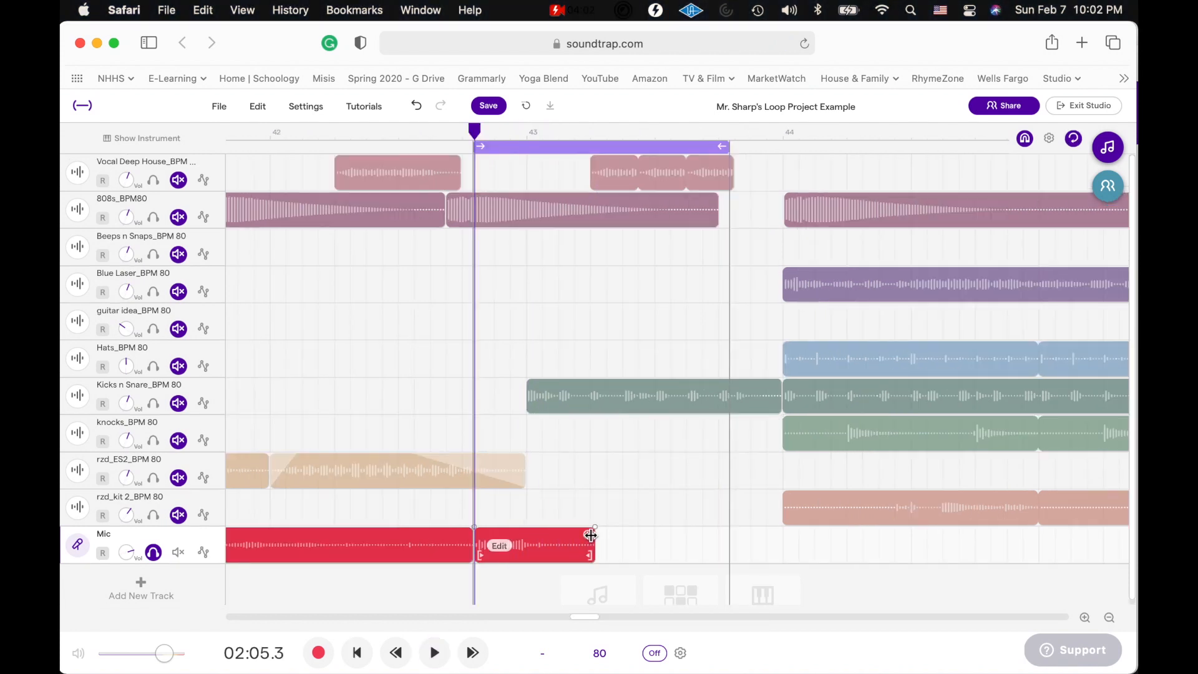
Step: Loop the short Mic segment starting at 02:05.3 past bar 44 and audition it soloed and within the full mix
scroll(1110, 502, "right", 3)
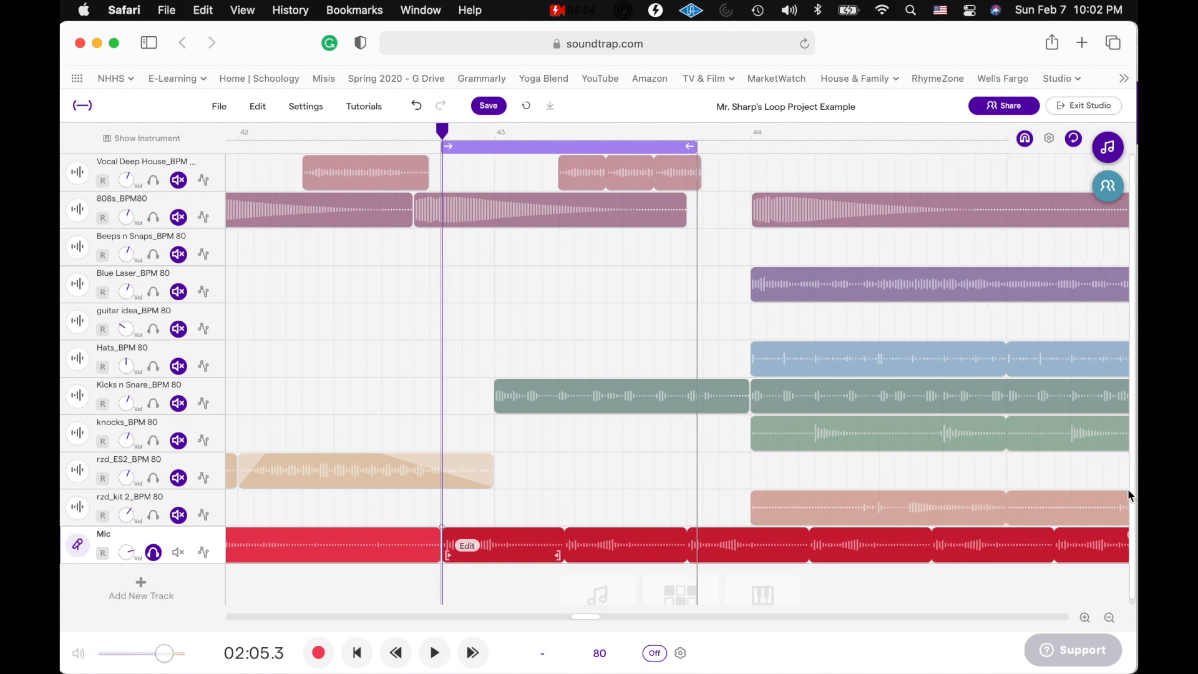
key("space")
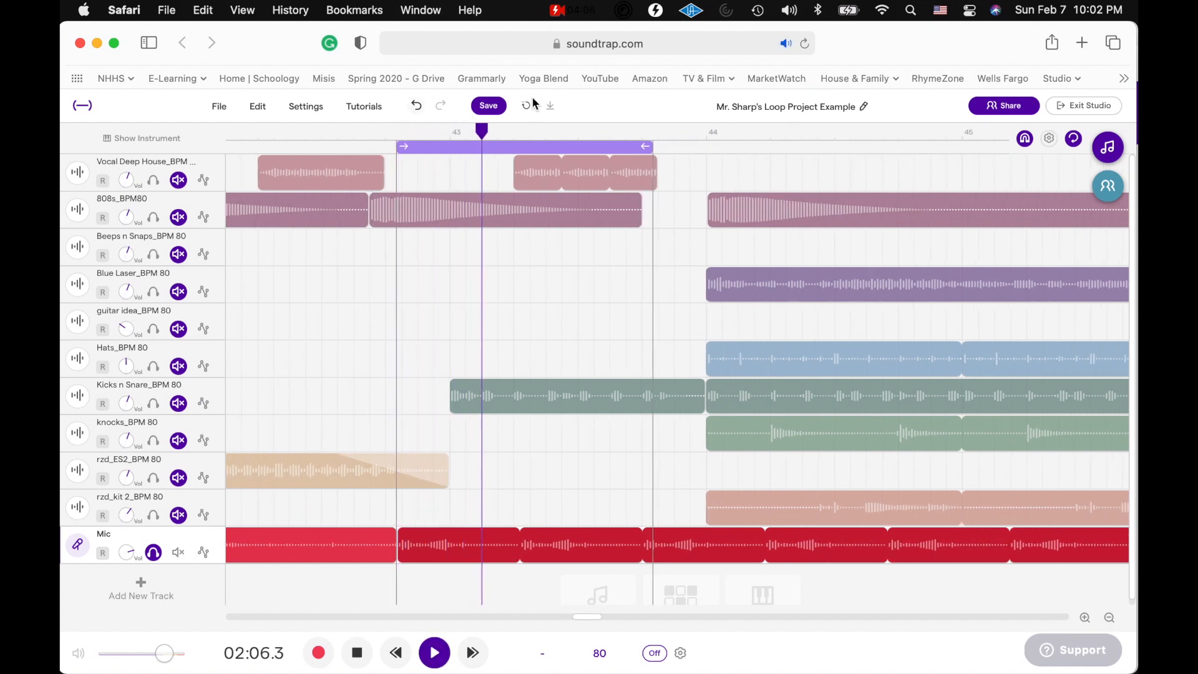
key("space")
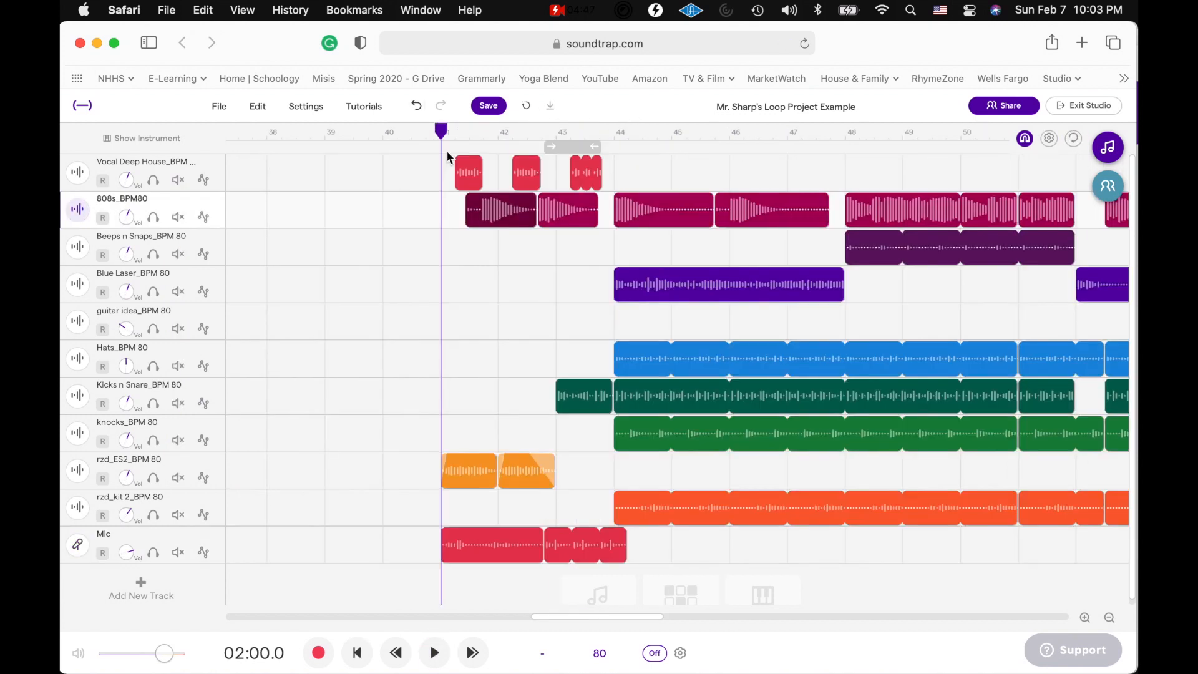
key("space")
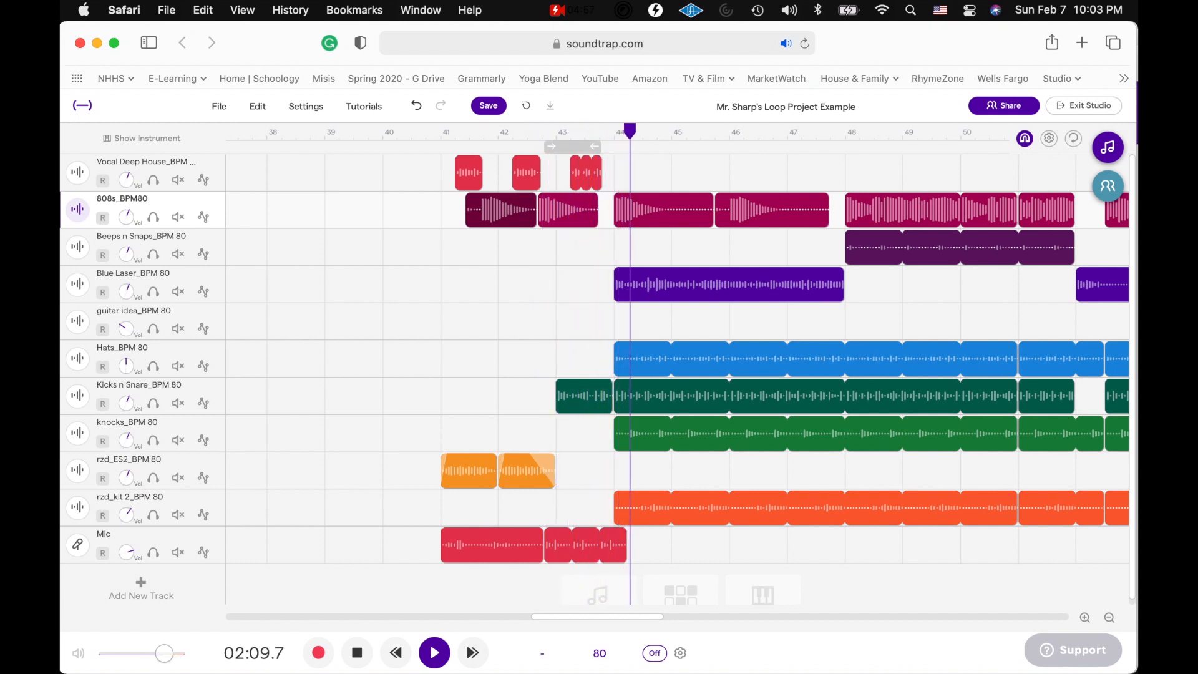
key("space")
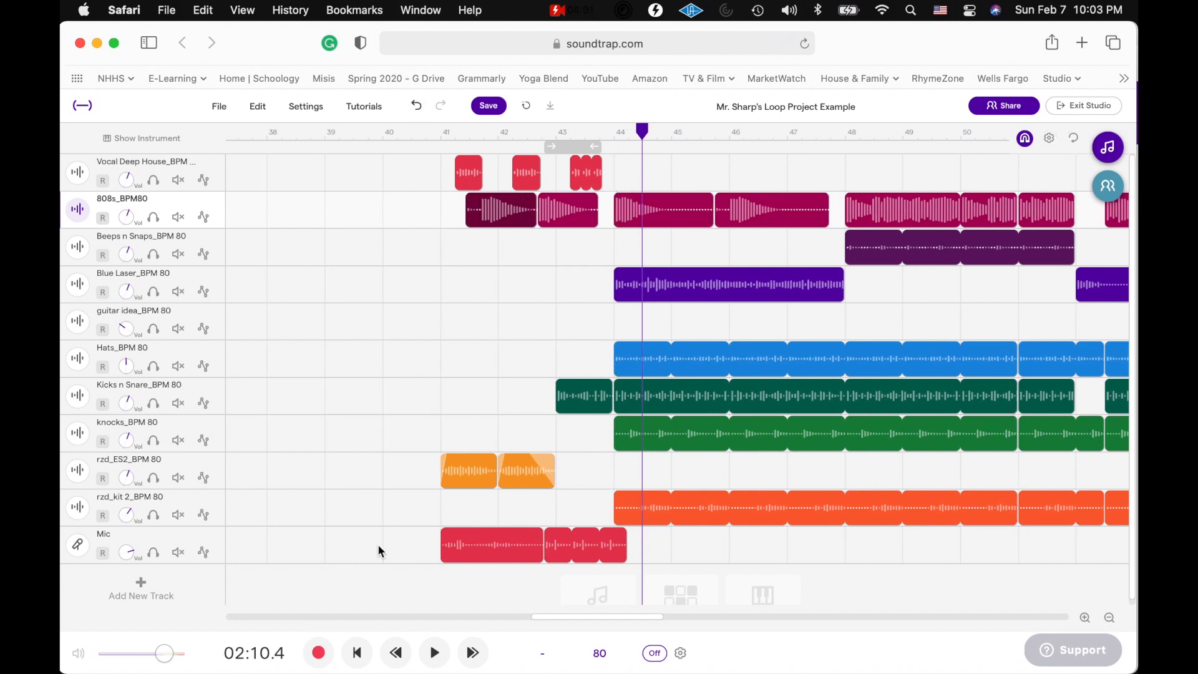
Step: Add the Overdrive and Auto-Wah effects to the Mic track and raise its reverb
left_click(163, 540)
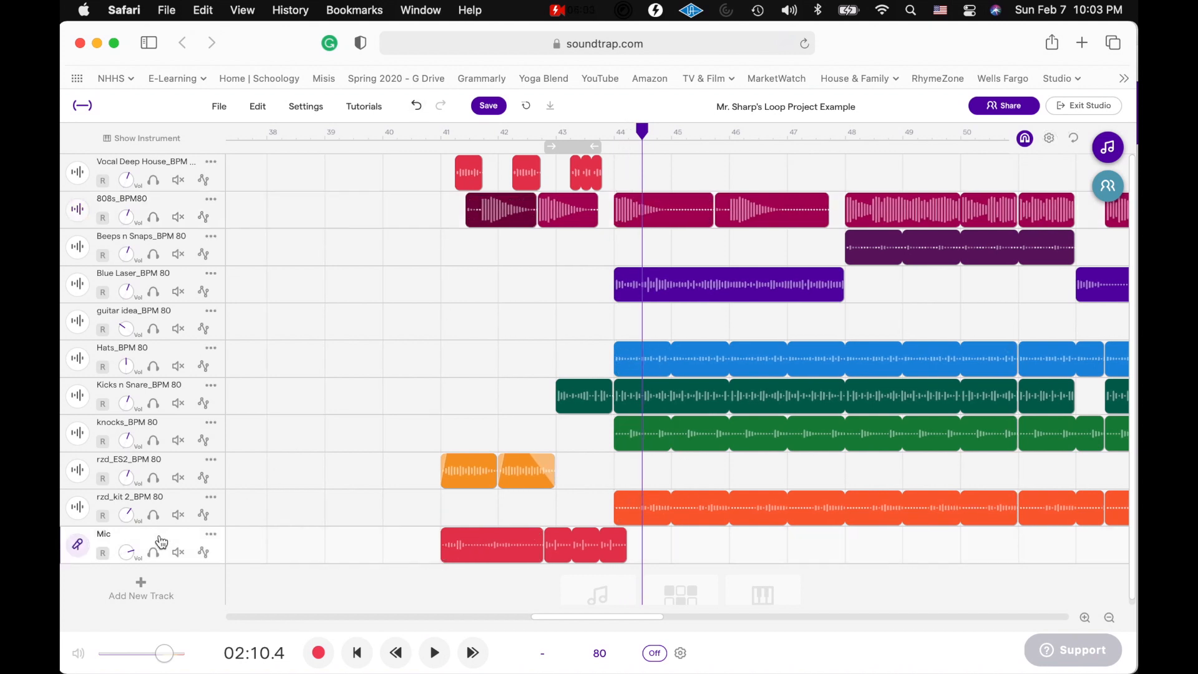
left_click(78, 545)
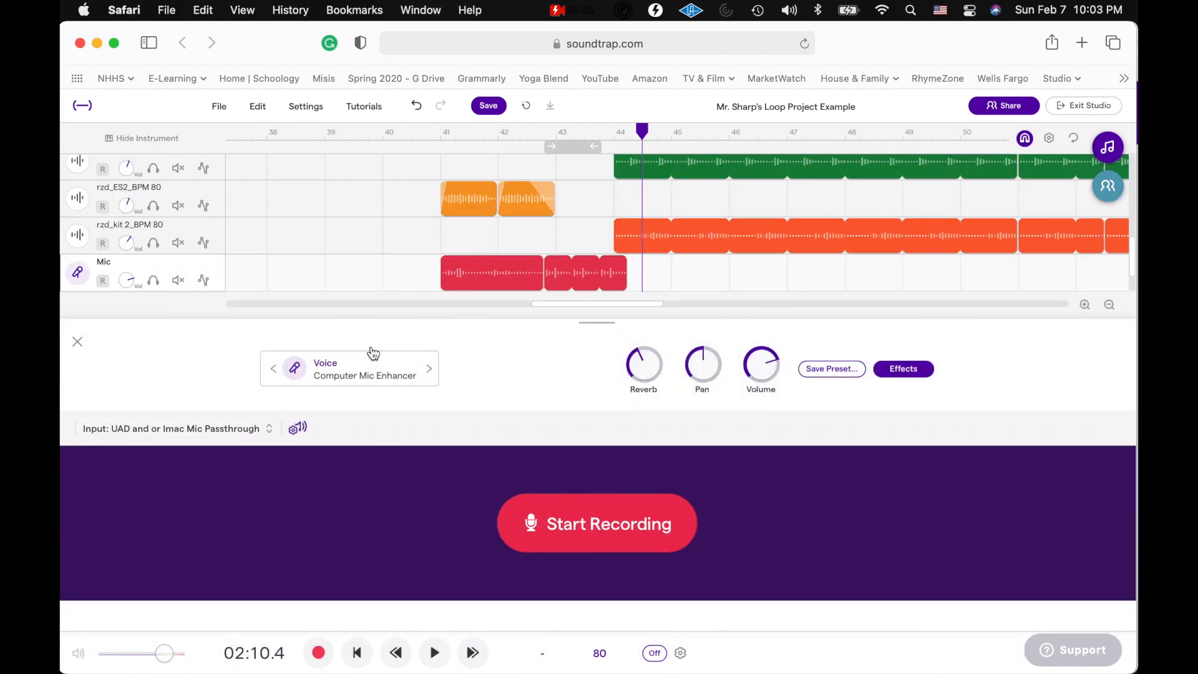
left_click(914, 364)
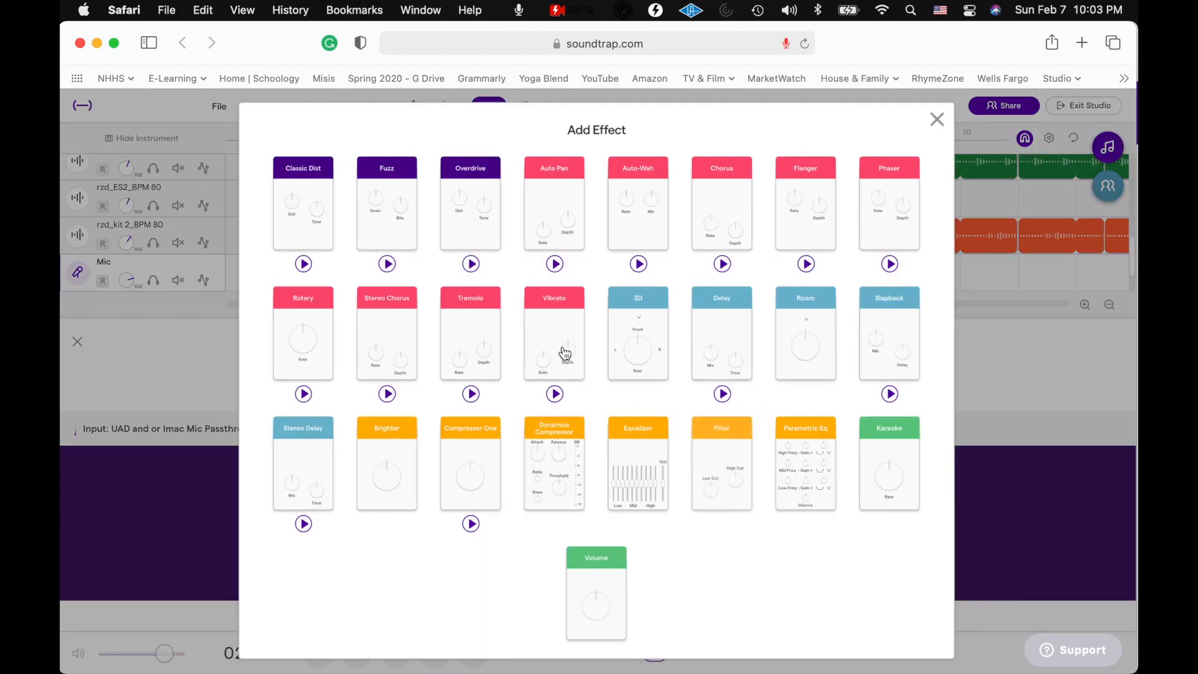
left_click(470, 223)
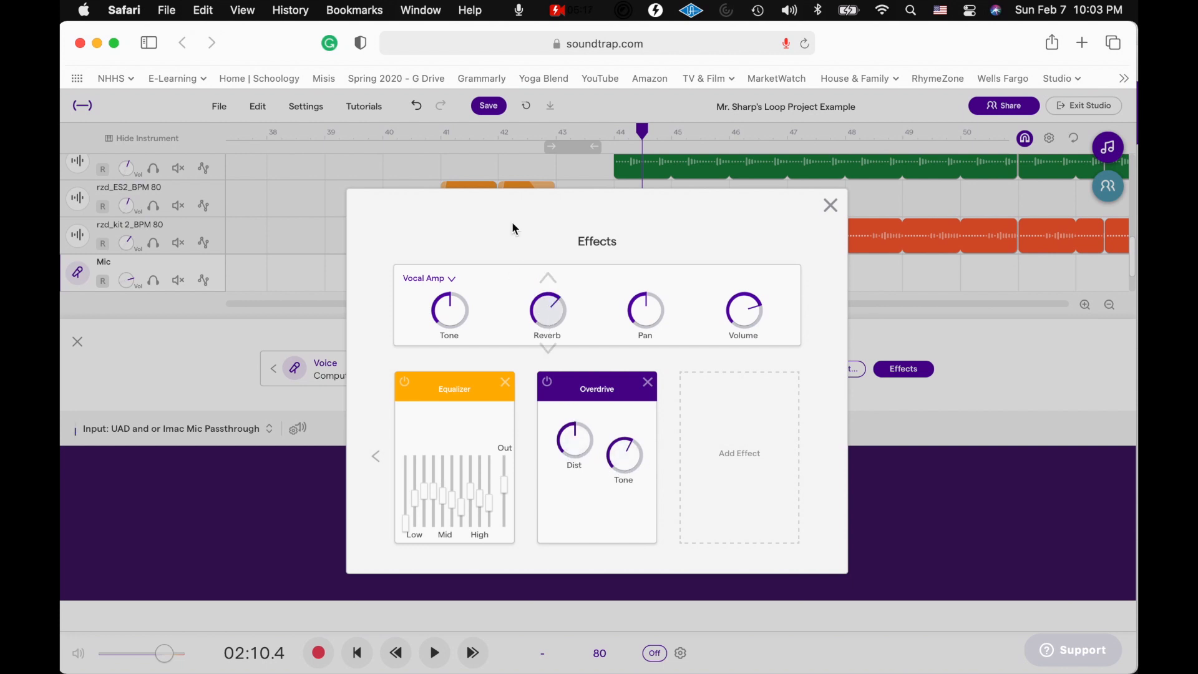
left_click(740, 452)
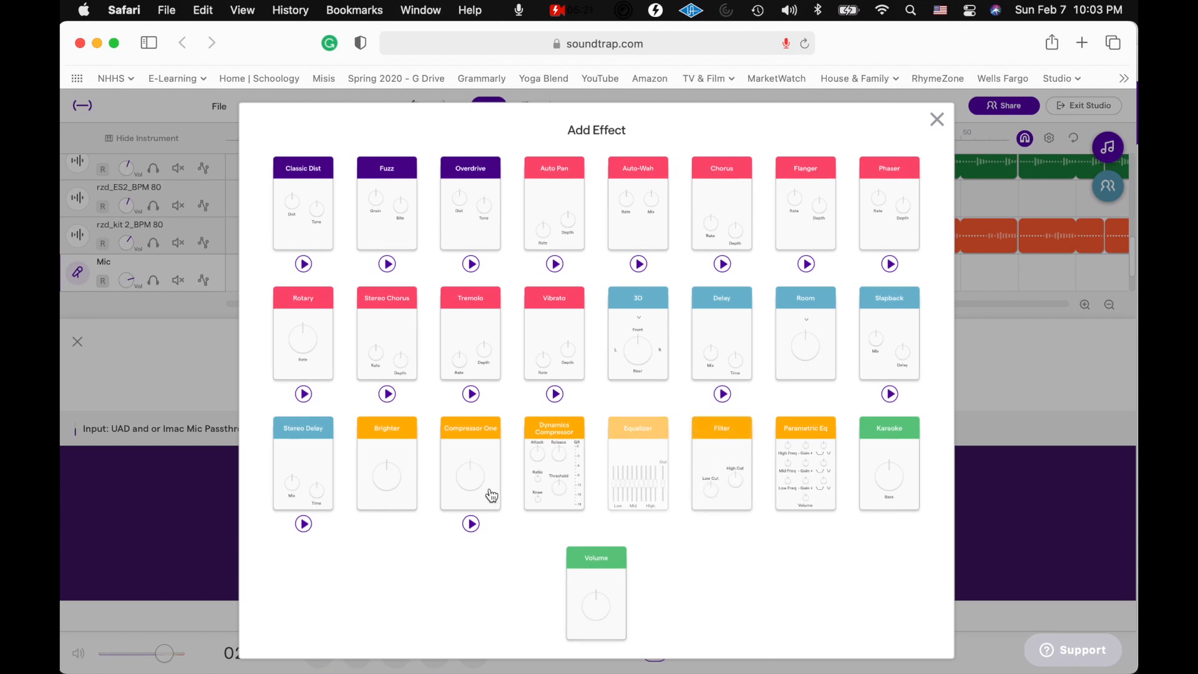
left_click(636, 209)
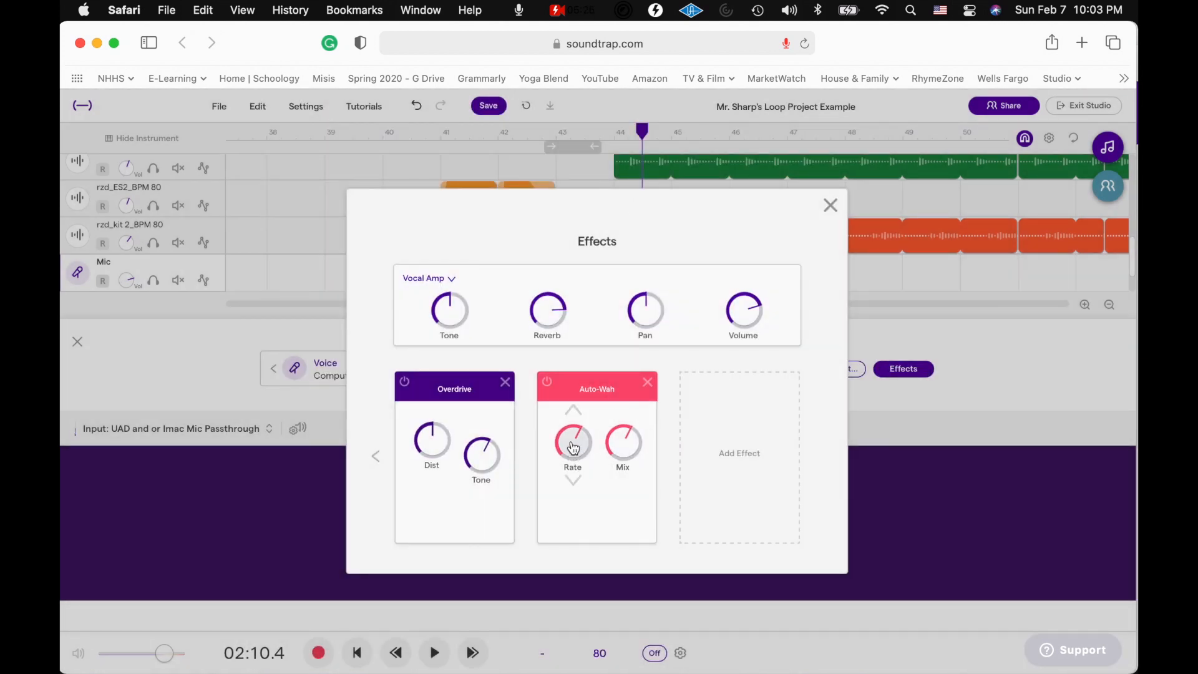
left_click(830, 209)
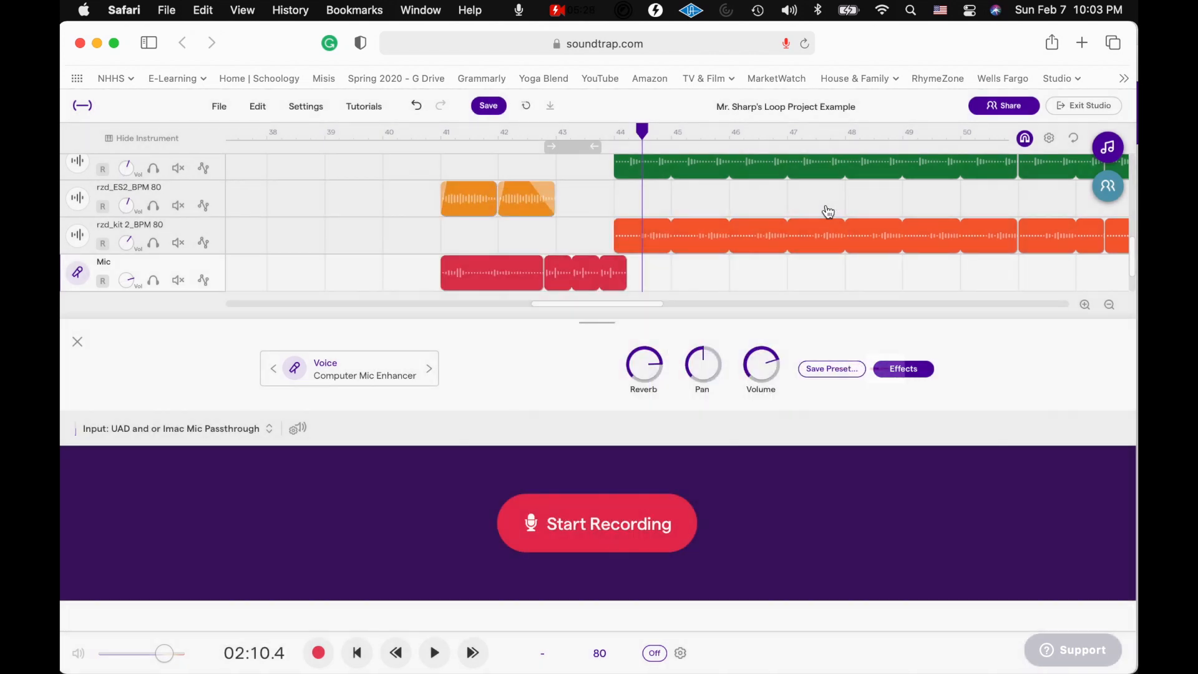
Step: Audition the Mic track with its effects in the full mix from bar 41 and close its instrument settings
left_click(441, 147)
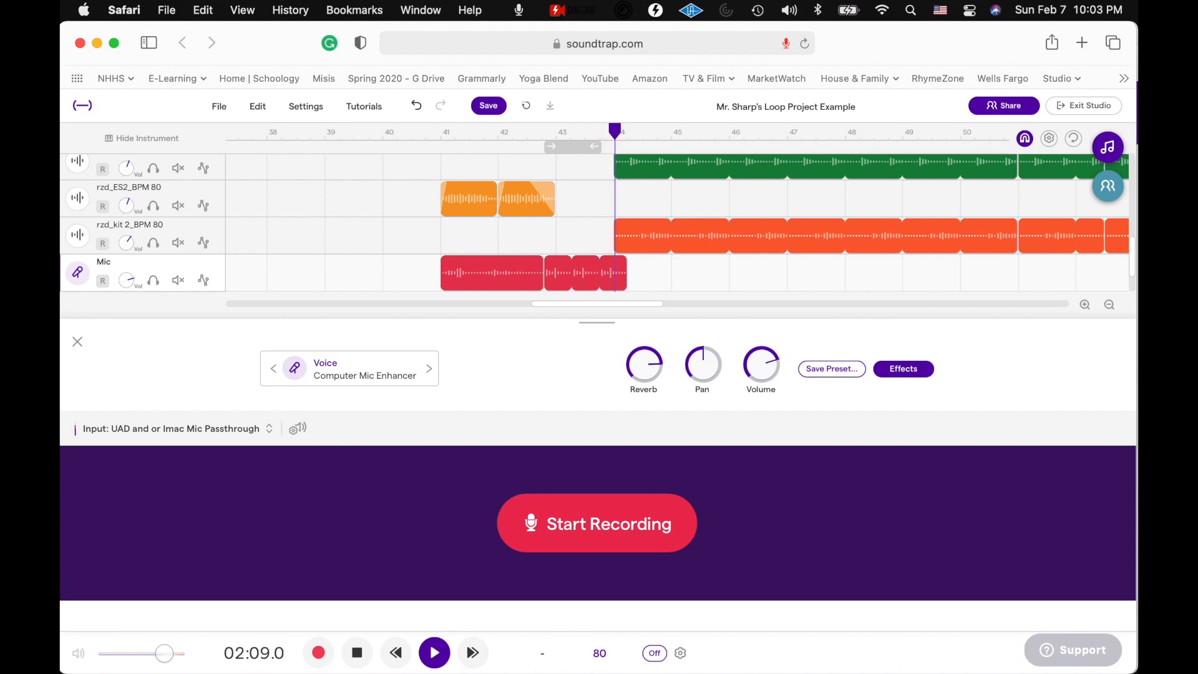
left_click(77, 343)
key("space")
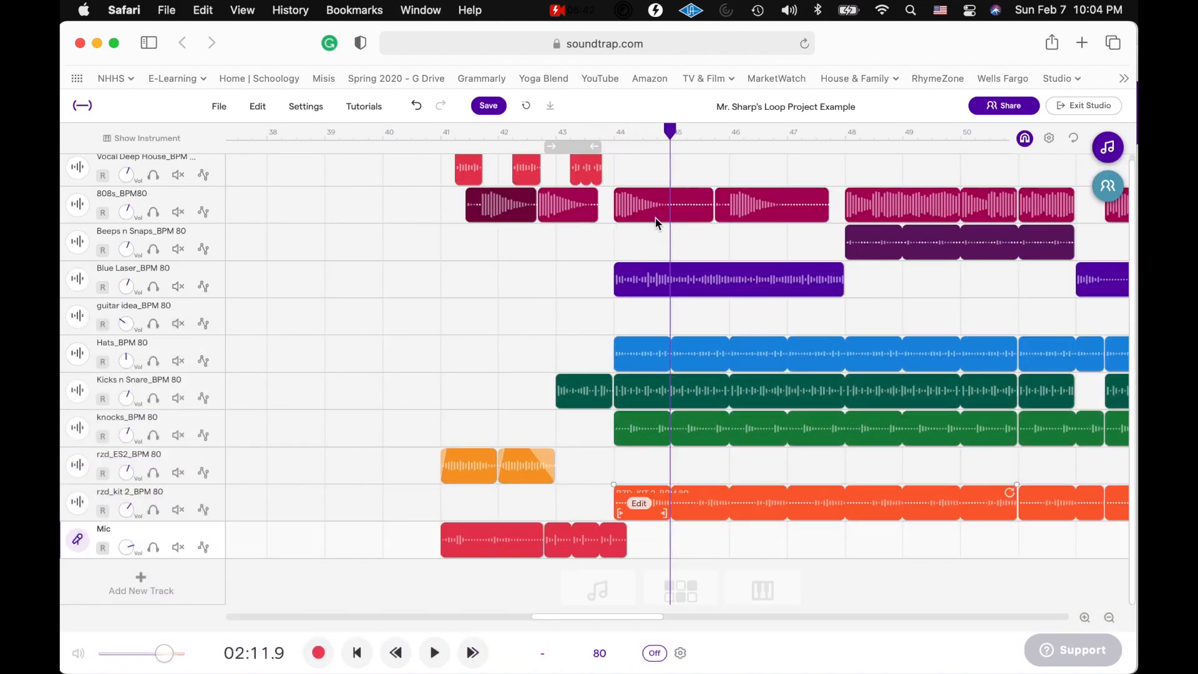
Step: Cut off the last Mic loop just past bar 44 at 02:09.6, remove the leftover piece and fade out the clip's end
left_click_drag(670, 131, 617, 129)
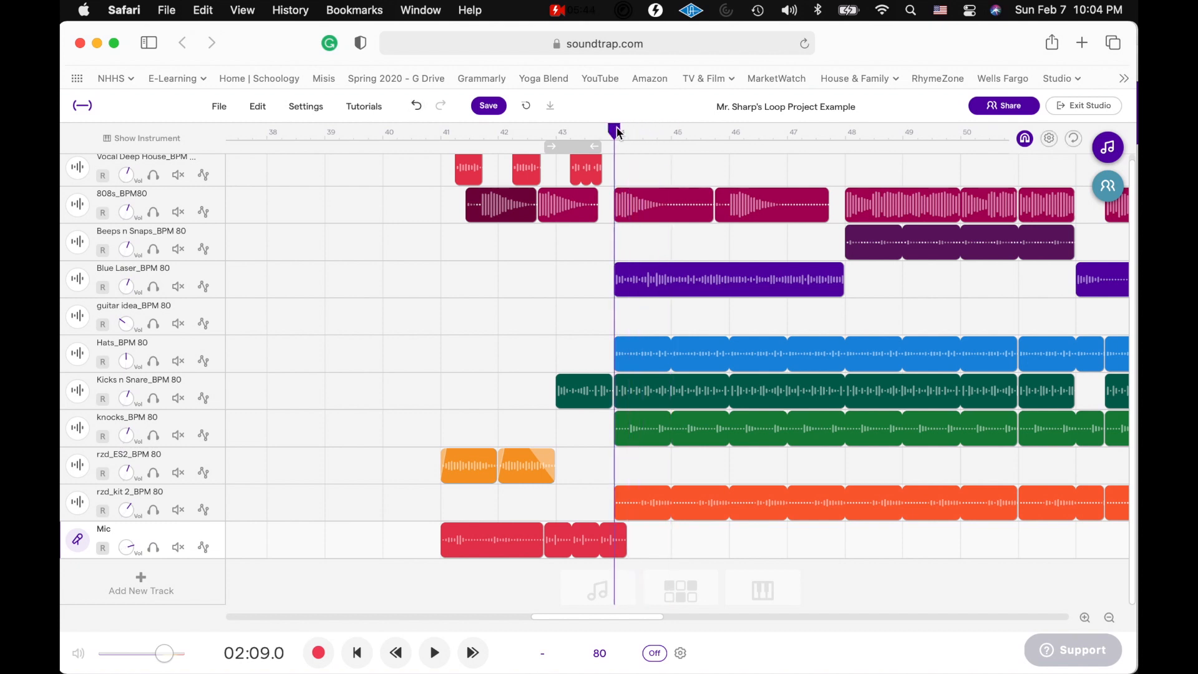
scroll(617, 133, "up", 10)
scroll(928, 368, "right", 2)
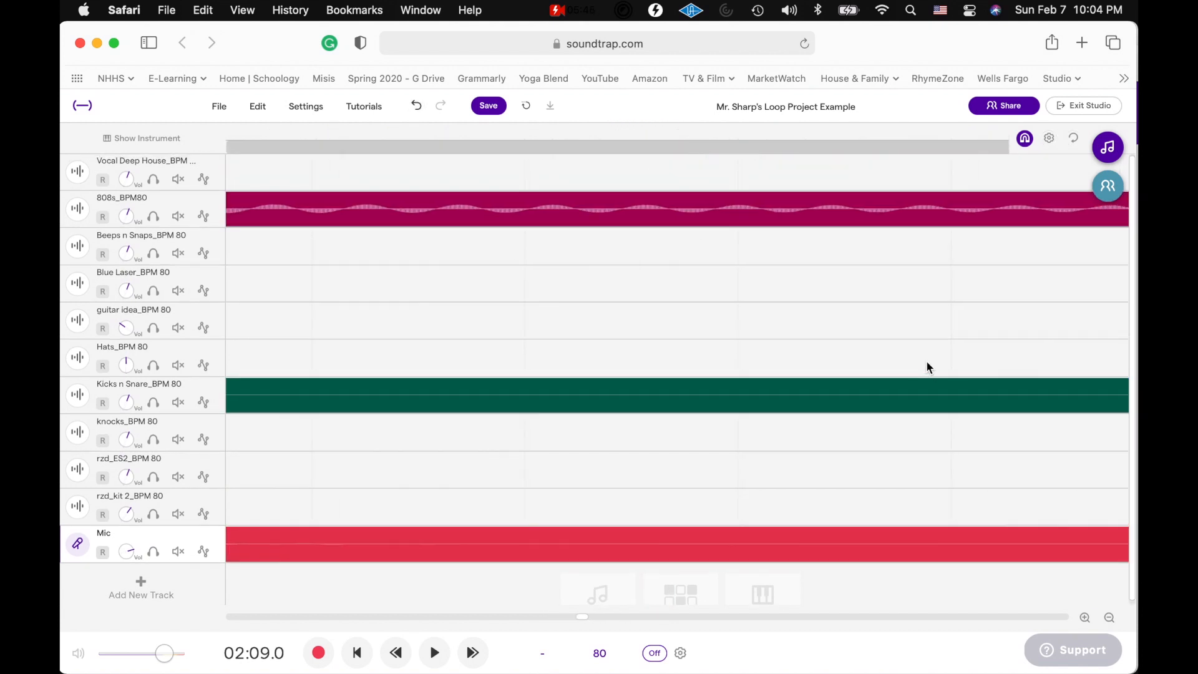
scroll(928, 369, "right", 2)
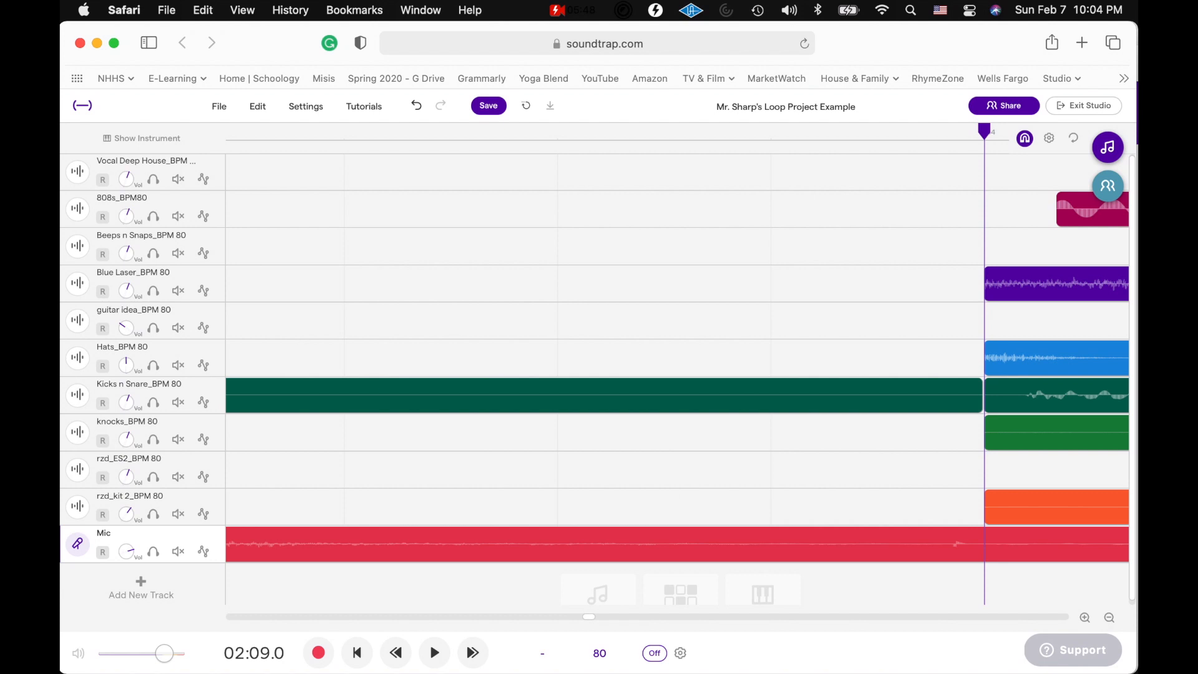
scroll(928, 368, "right", 6)
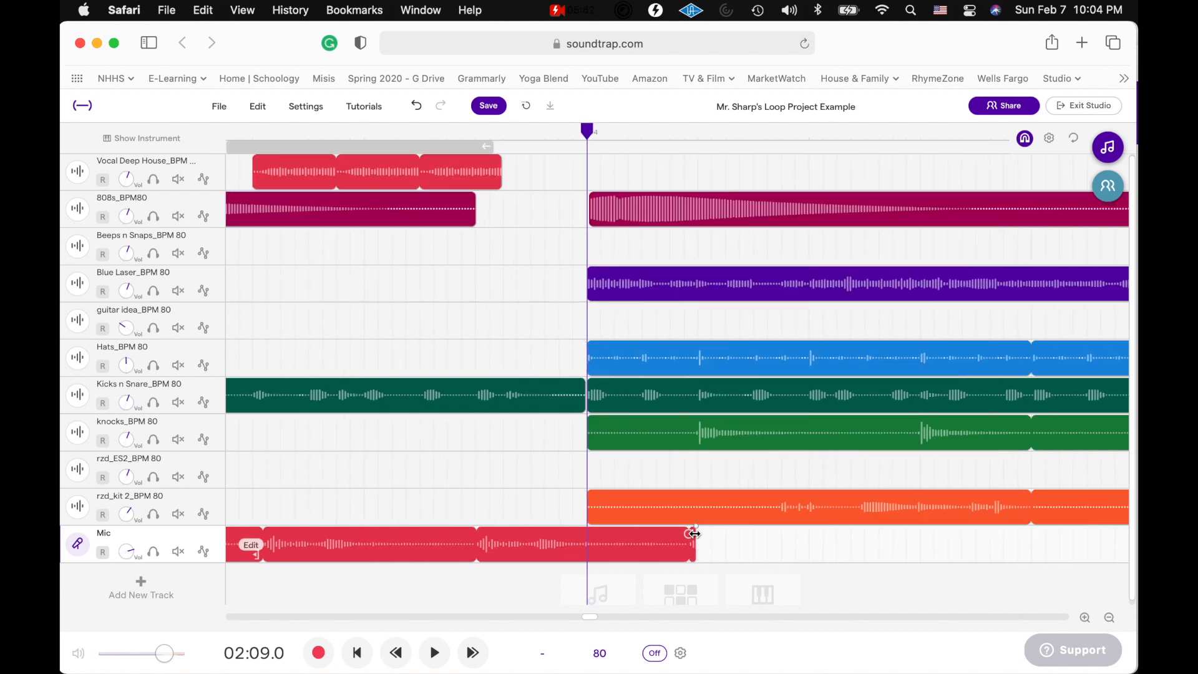
left_click_drag(589, 135, 687, 139)
scroll(688, 139, "up", 3)
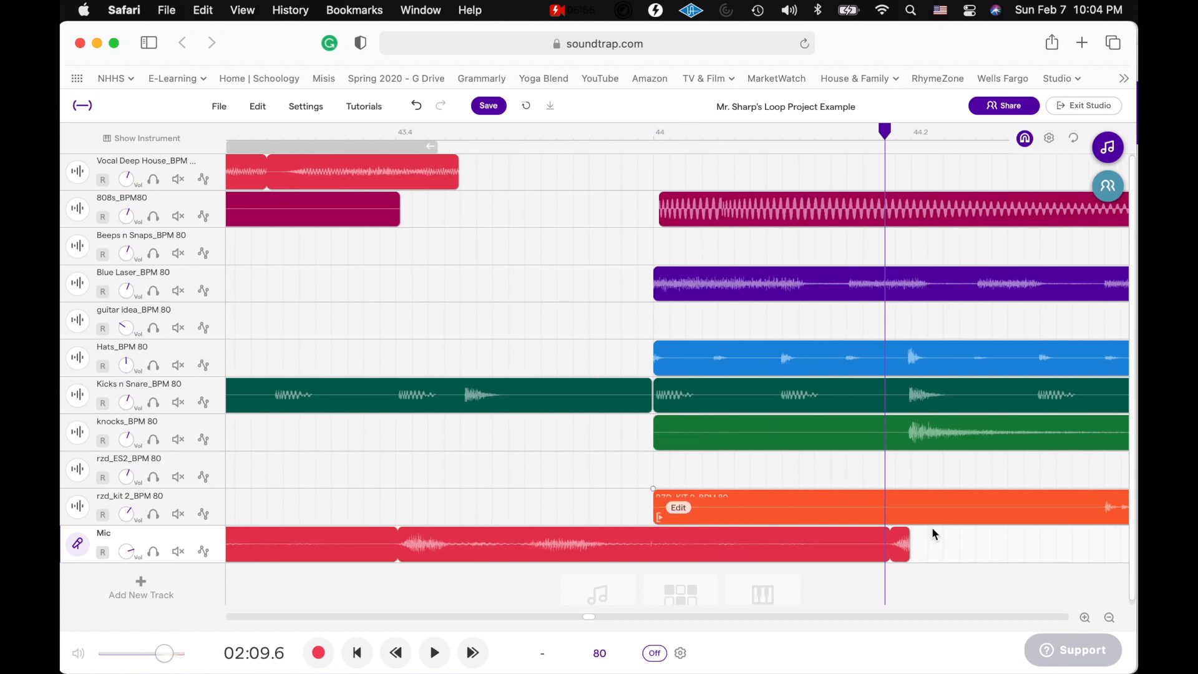
left_click(905, 535)
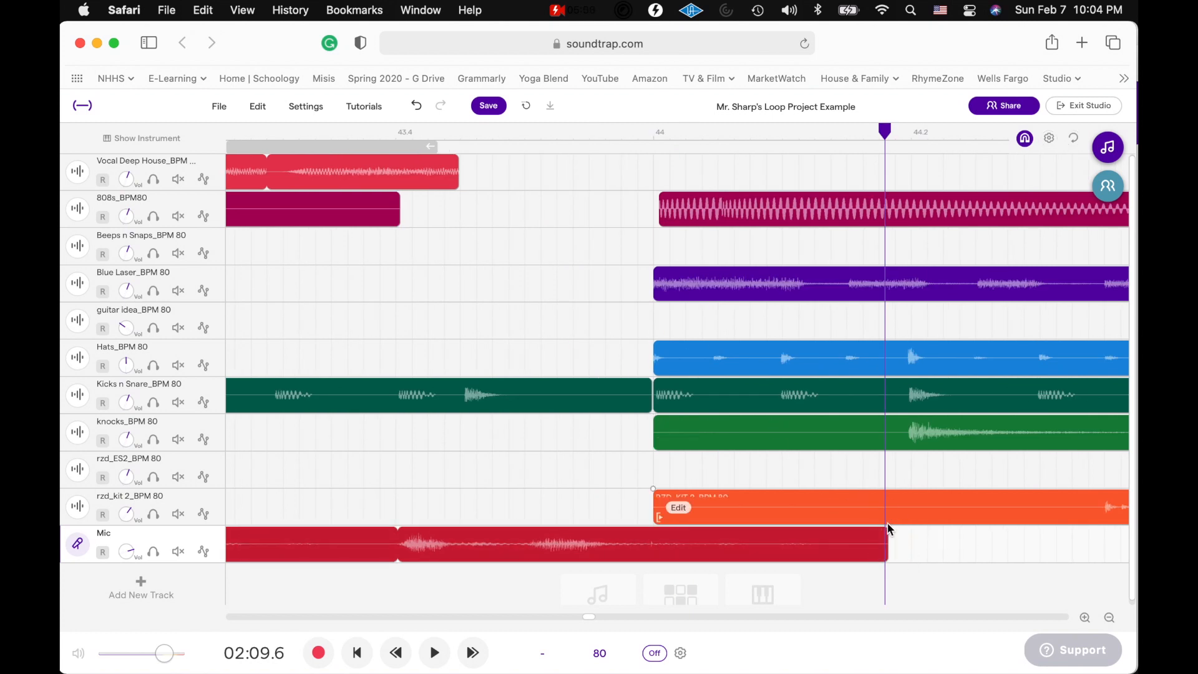
scroll(715, 546, "down", 8)
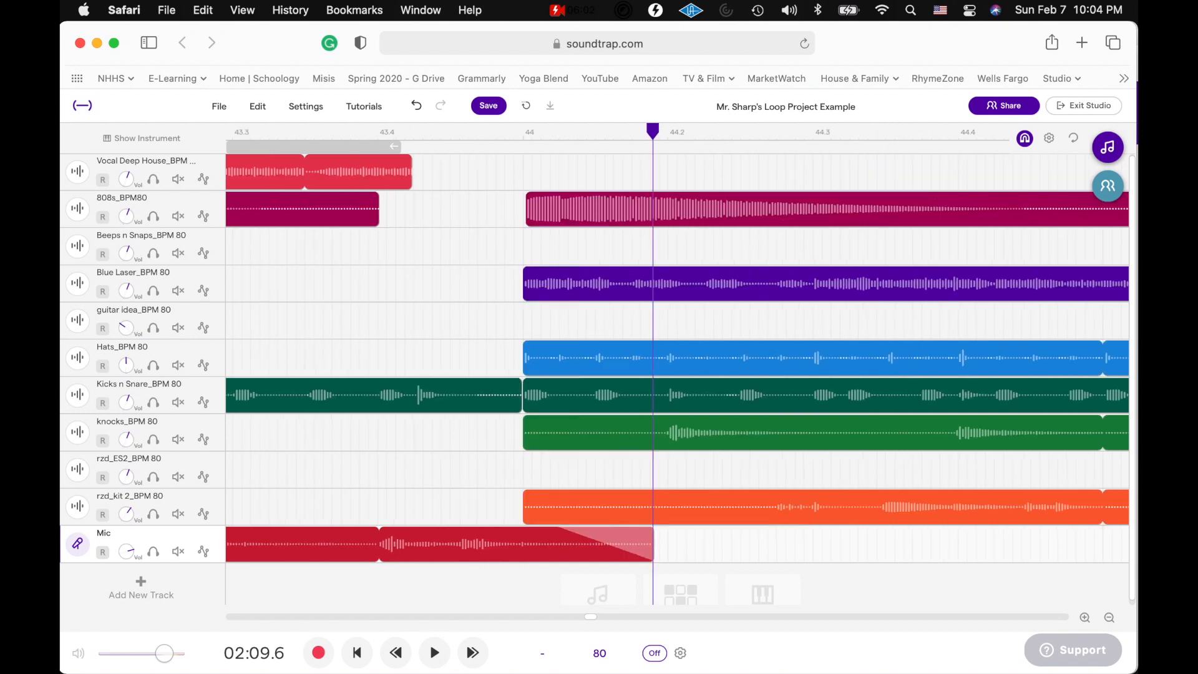
Step: Delete the original full-length stem clips before bar 41 on all tracks, keeping the arrangement, and save the project
scroll(677, 374, "down", 5)
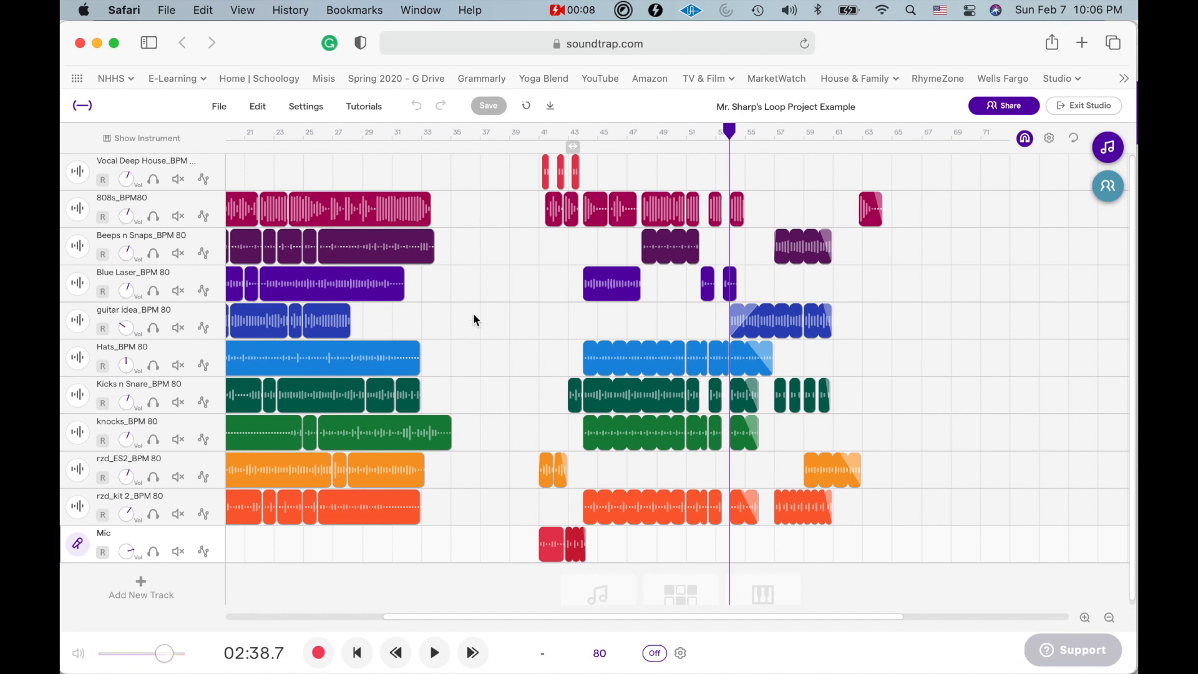
scroll(532, 241, "left", 3)
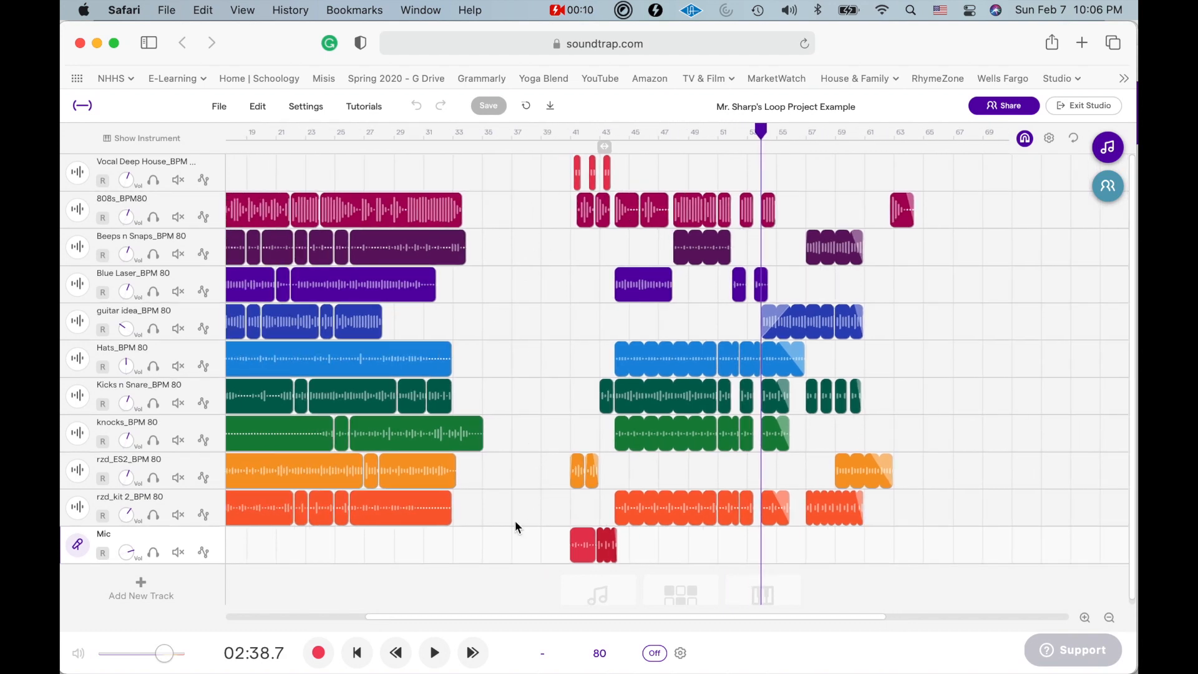
scroll(513, 529, "left", 10)
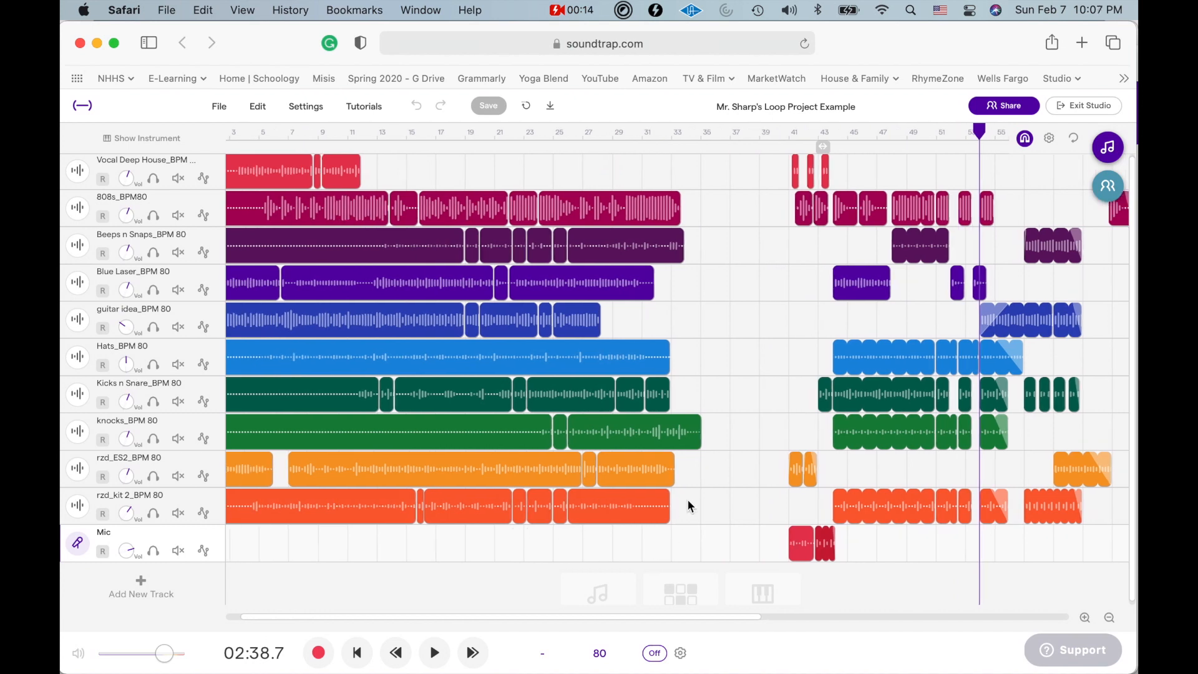
left_click_drag(692, 524, 171, 118)
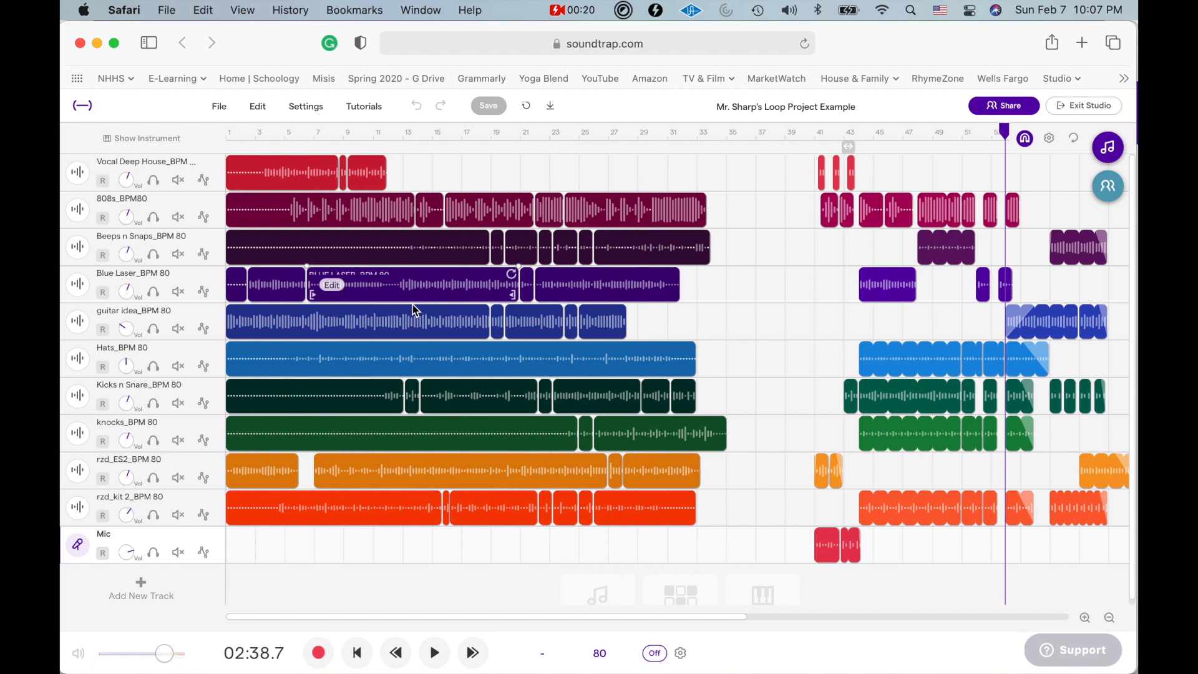
key("BackSpace")
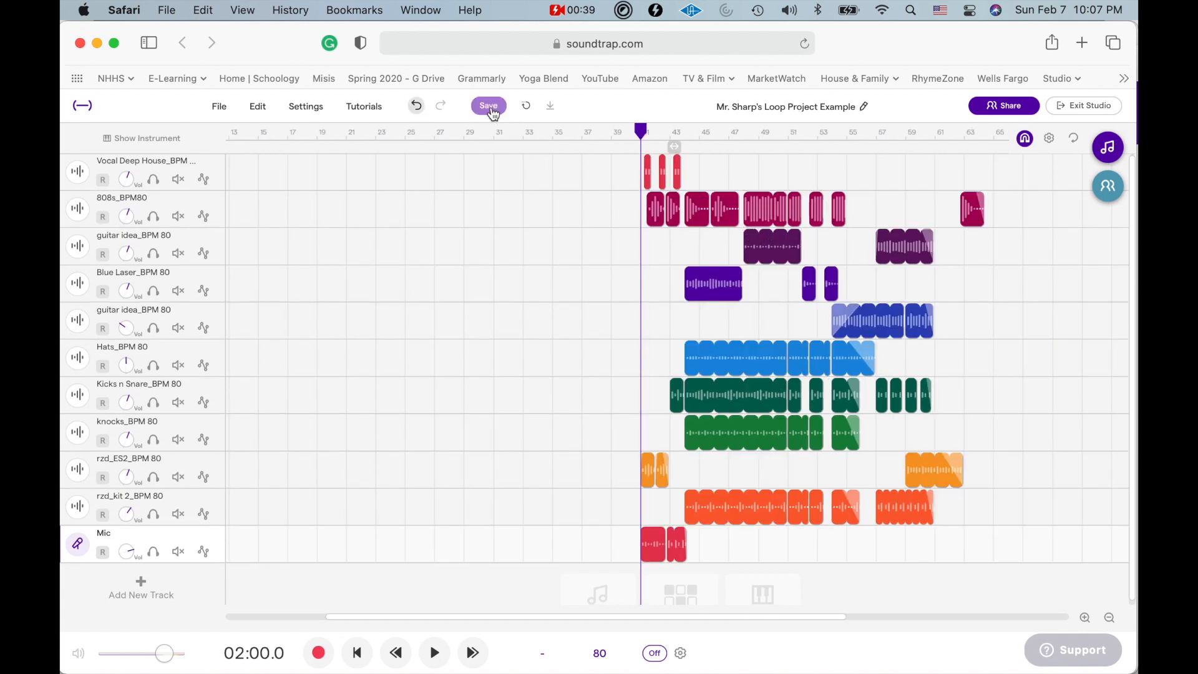
left_click(490, 106)
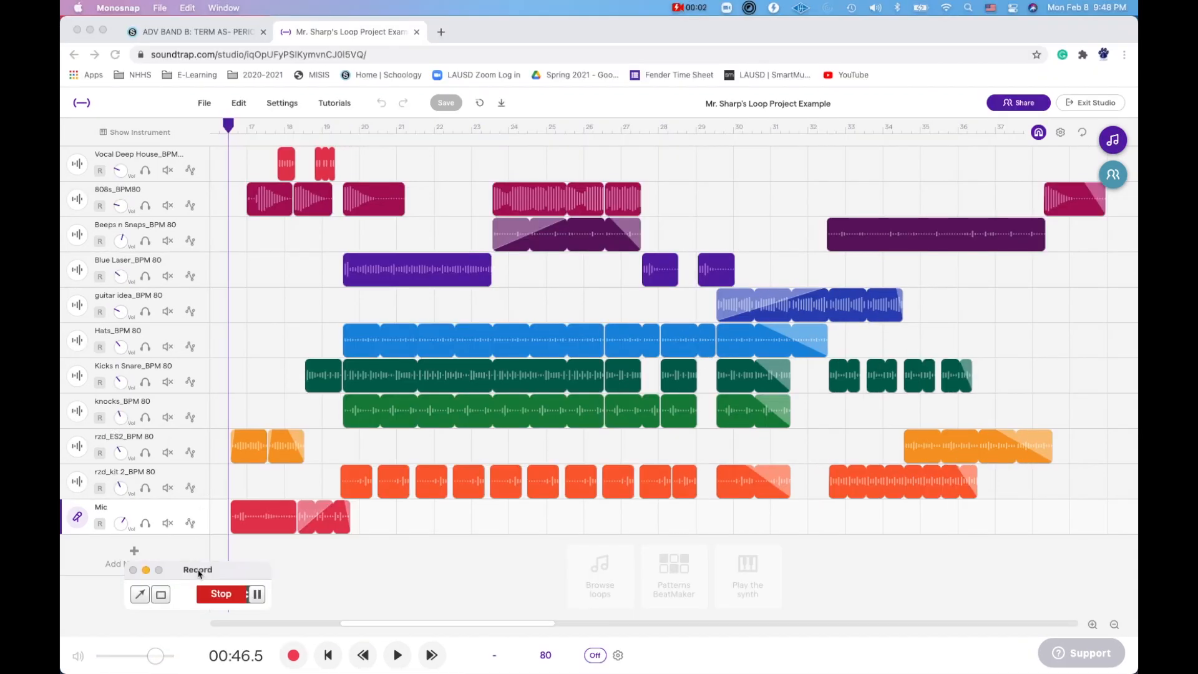
Step: Play back the finished arrangement from 00:46.5 with all tracks in the mix
left_click_drag(198, 571, 586, 459)
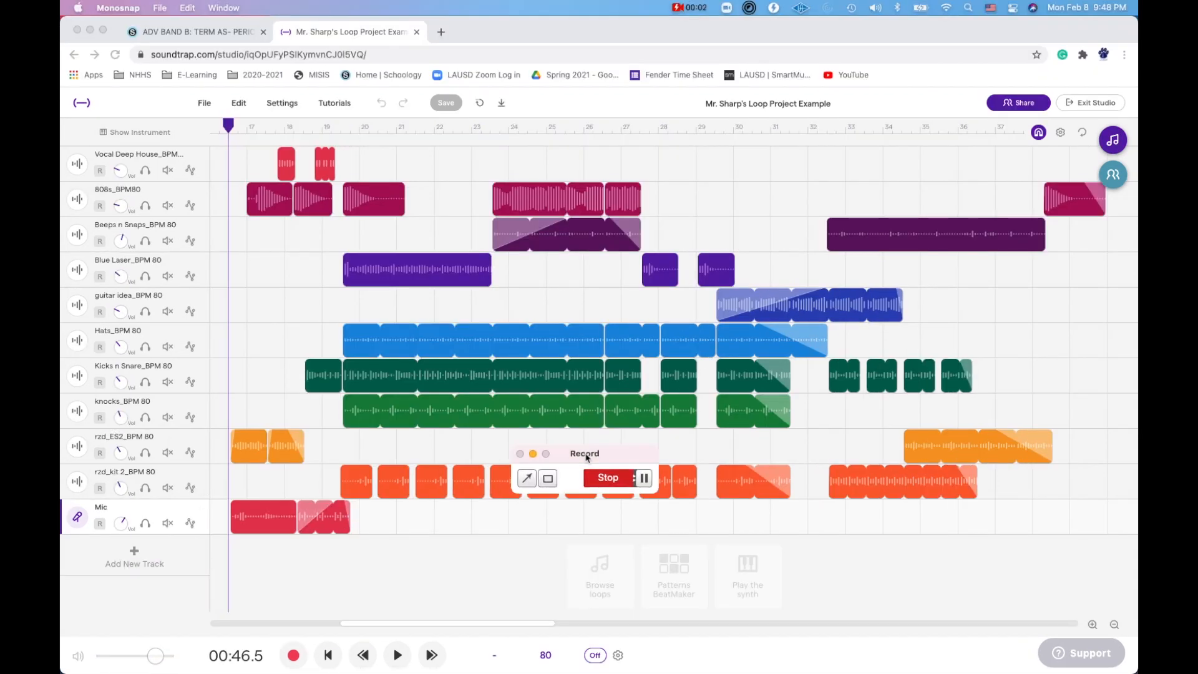
key("space")
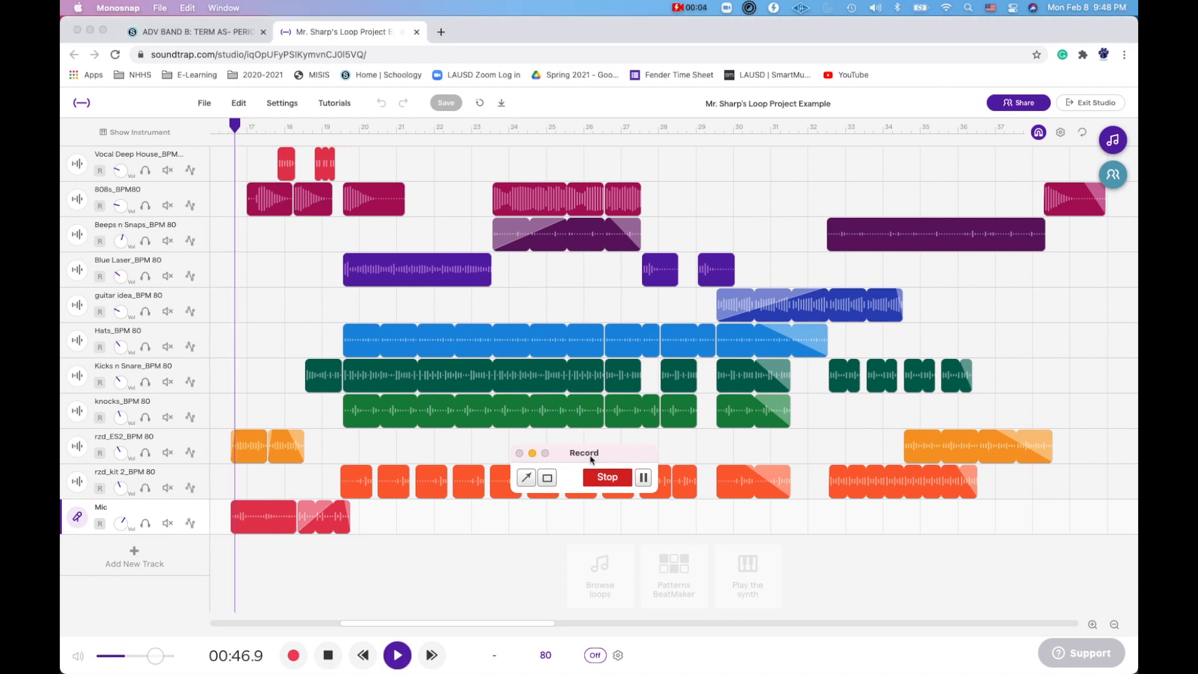
left_click_drag(592, 459, 1195, 401)
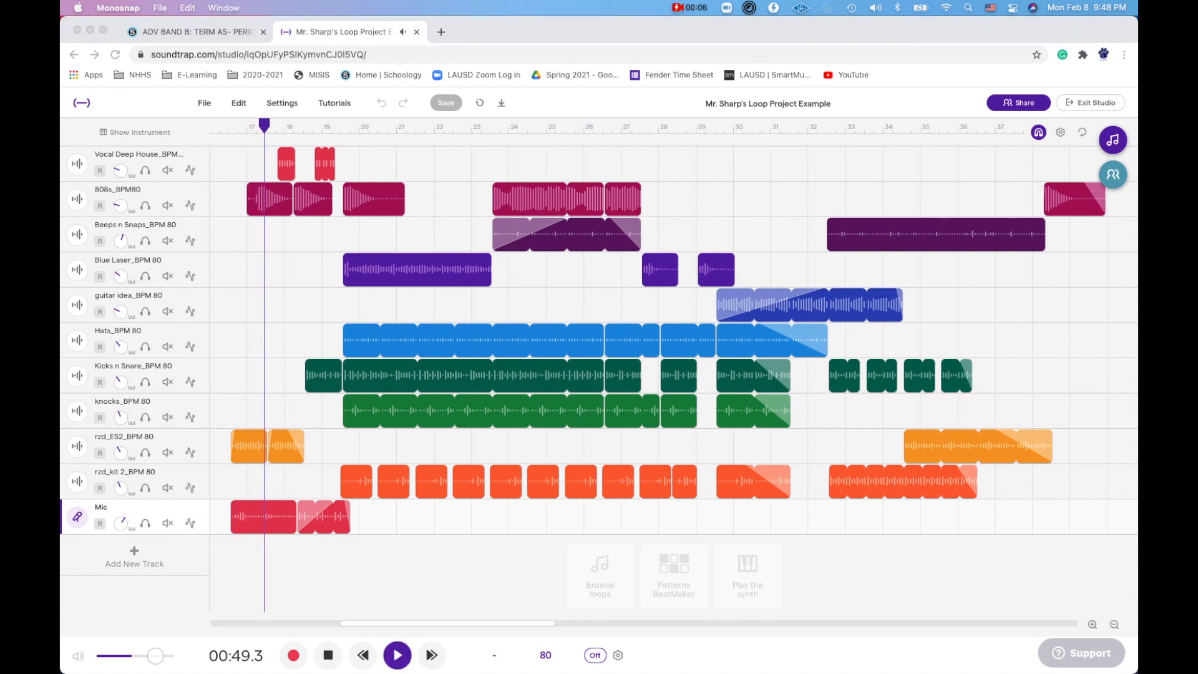
left_click(424, 142)
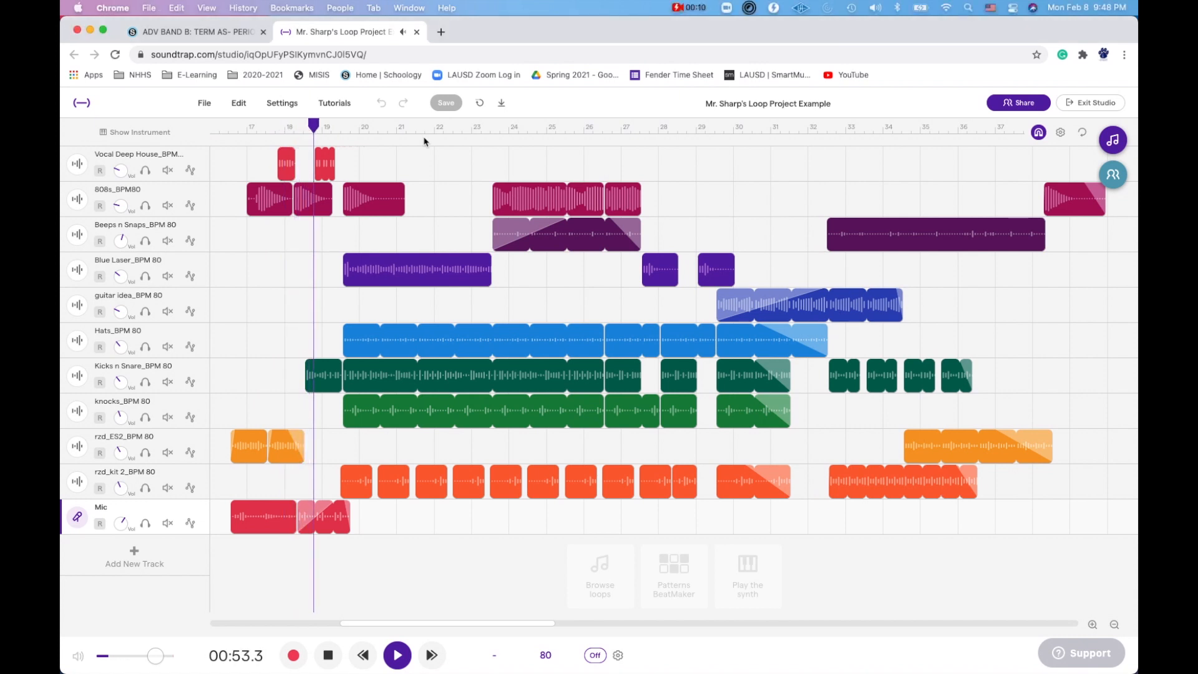